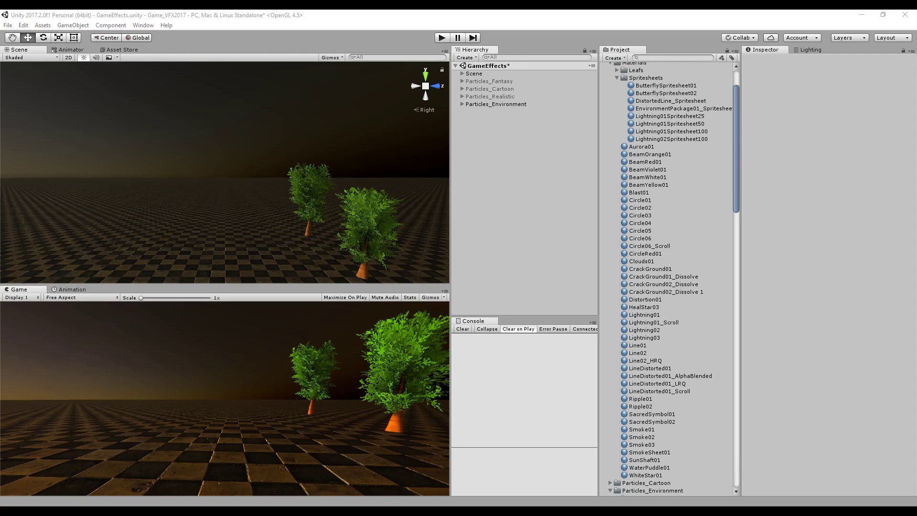
# Create a new particle system in the scene and name it vfx_Lightning_NoiseTrail02.
pyautogui.rightClick(487, 156)
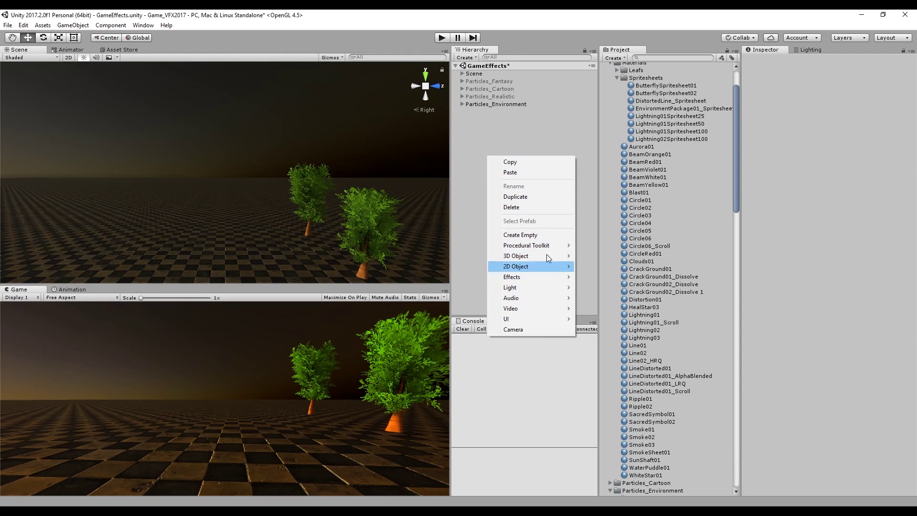
pyautogui.moveTo(535, 276)
pyautogui.click(592, 277)
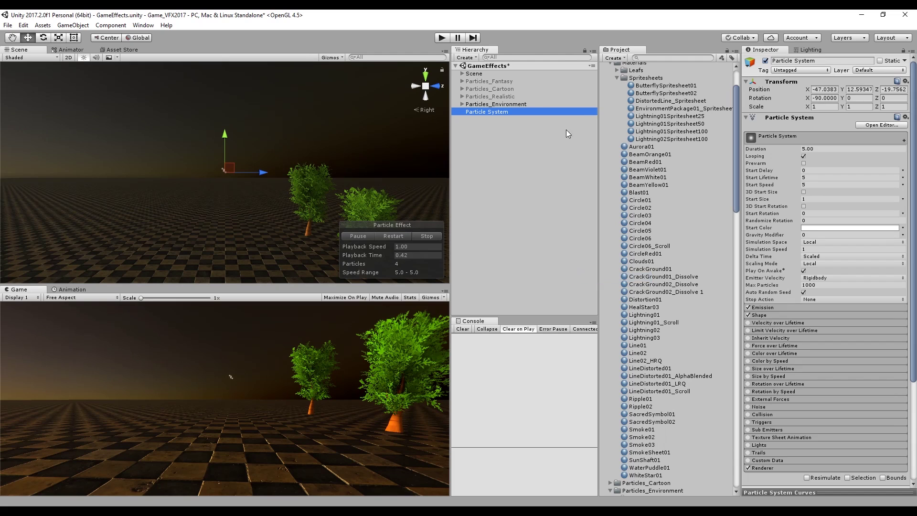
pyautogui.click(819, 60)
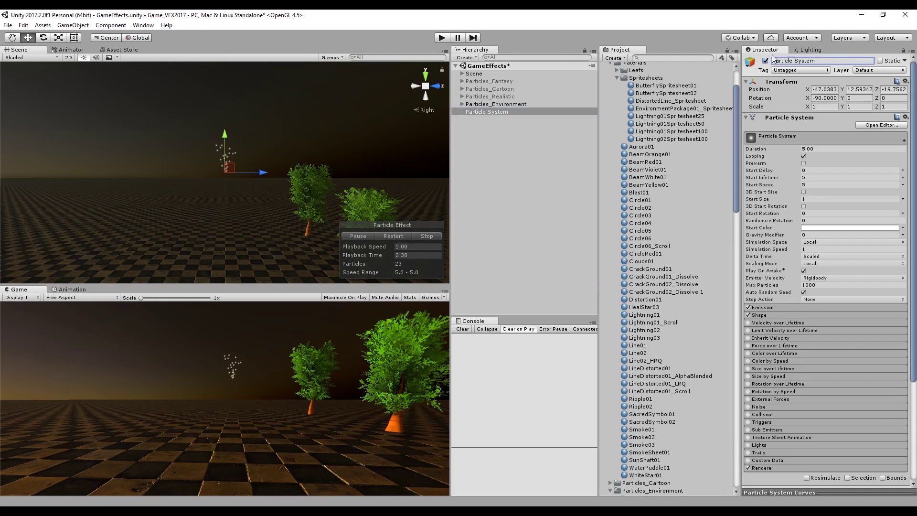
pyautogui.write('vfx_Lightning_NoiseTrail02')
pyautogui.press('Return')
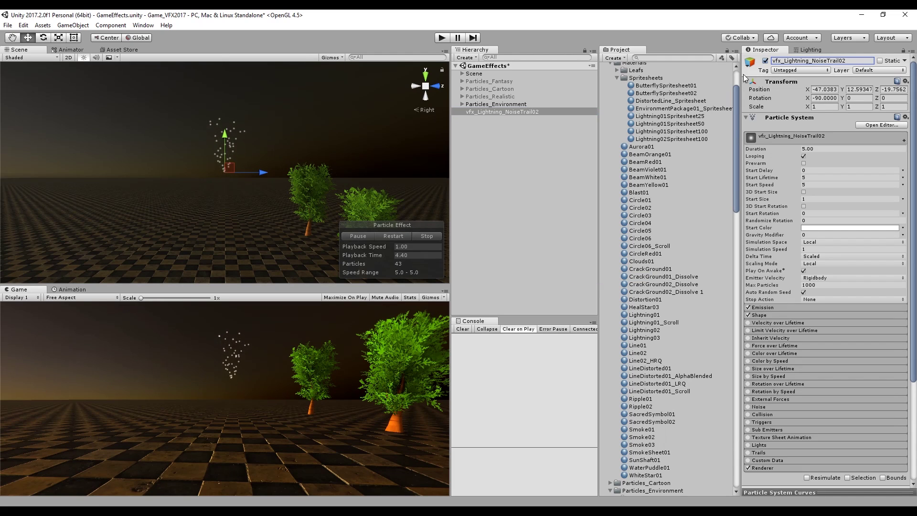
# Set the particle system's X rotation to 90 and its Start Lifetime to random between two constants, 0.4 and 0.6.
pyautogui.click(828, 98)
pyautogui.write('90')
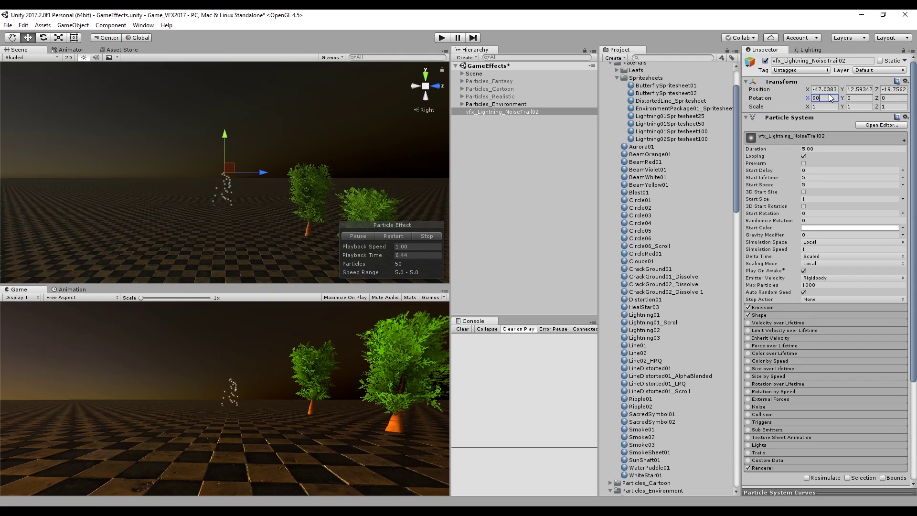
pyautogui.click(902, 184)
pyautogui.click(888, 207)
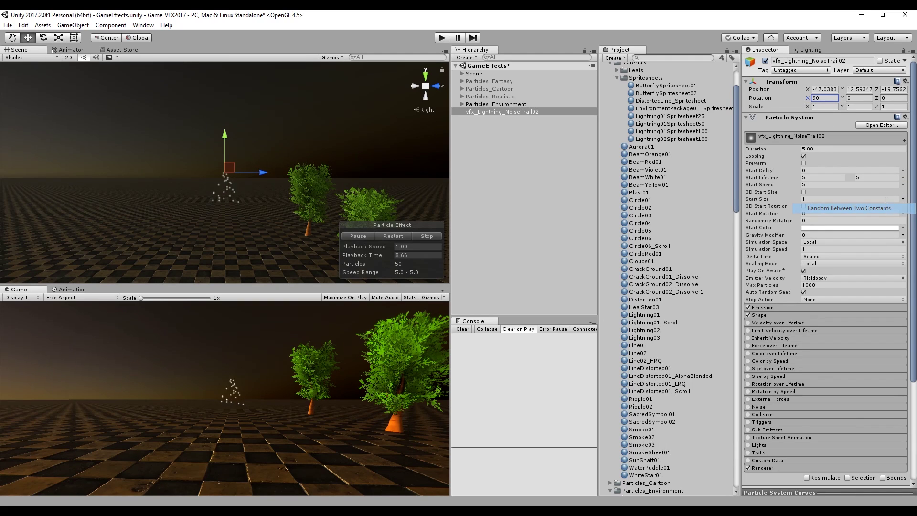
pyautogui.click(832, 176)
pyautogui.write('.4')
pyautogui.click(867, 178)
pyautogui.write('.6')
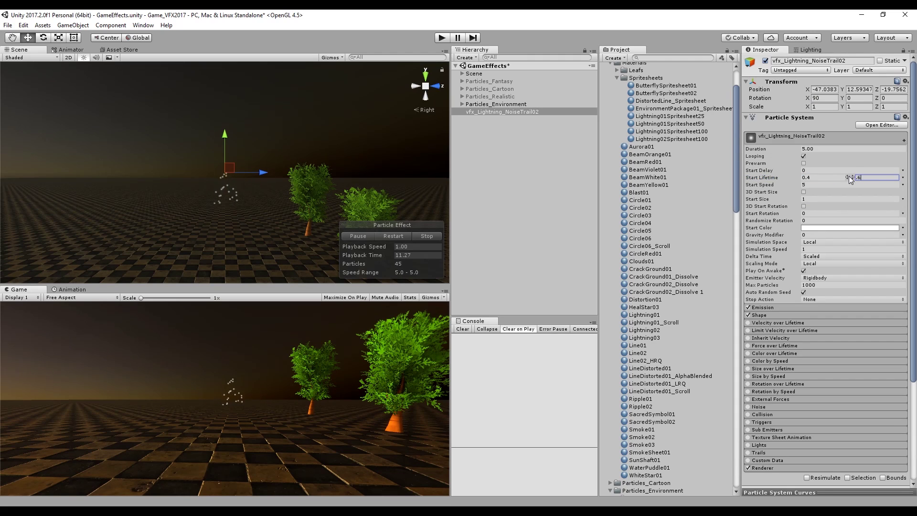
# Set the emission Rate over Time to 1 and disable the Shape module.
pyautogui.click(785, 306)
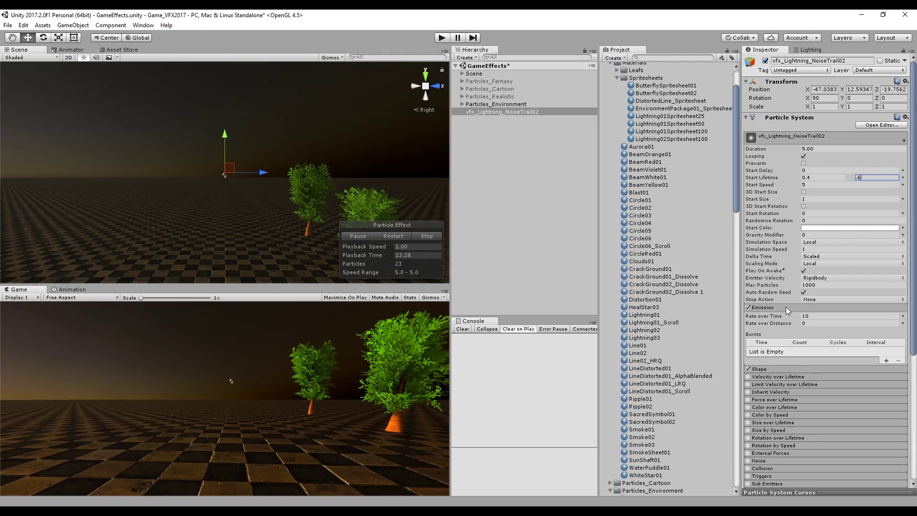
pyautogui.click(808, 316)
pyautogui.write('1')
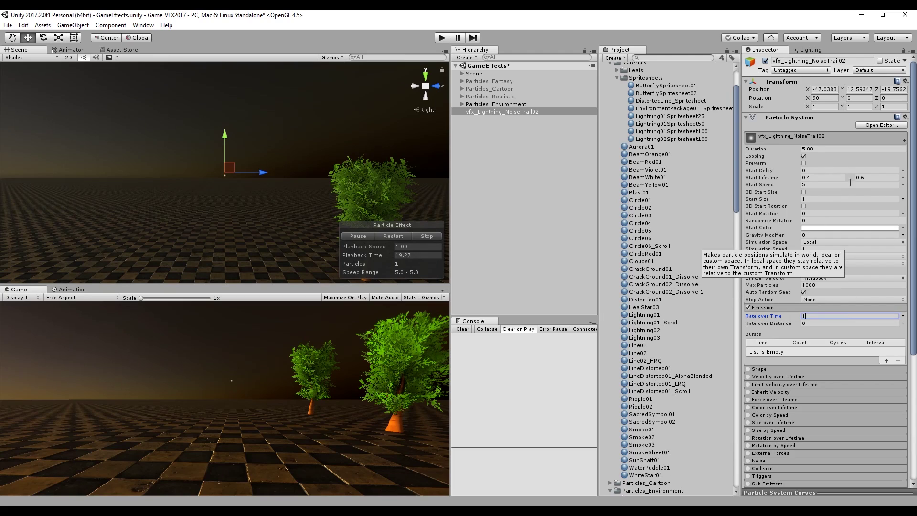
# Set Start Speed to random between 100 and 150, and move the emitter to about X -29.3, Y 18.1 above the ground.
pyautogui.click(903, 185)
pyautogui.click(890, 220)
pyautogui.click(830, 186)
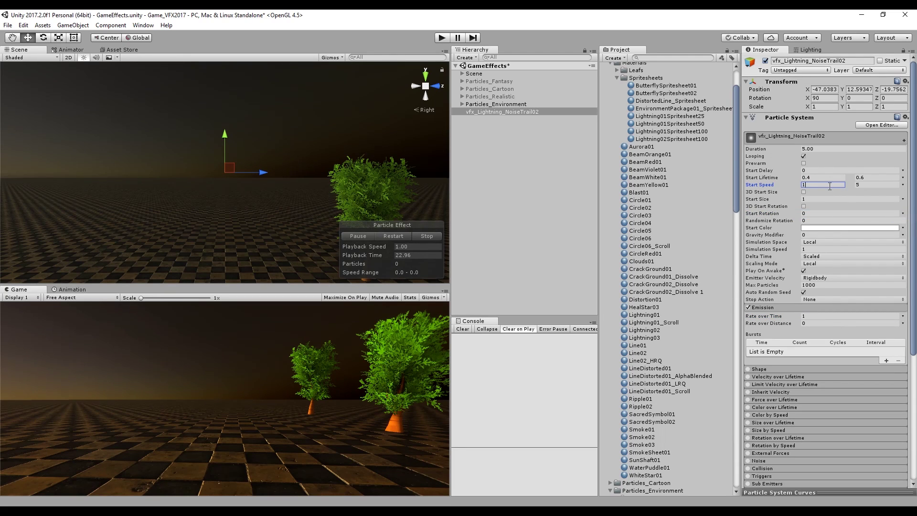
pyautogui.click(865, 185)
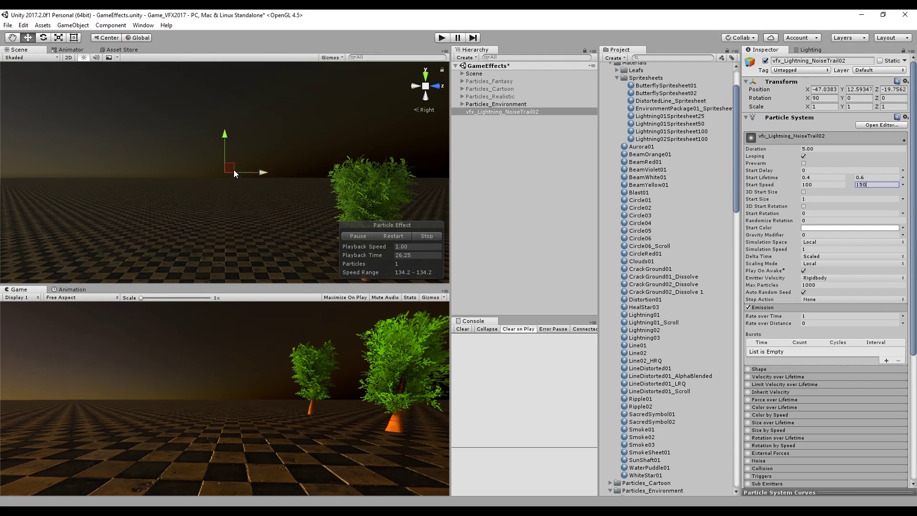
pyautogui.write('150')
pyautogui.moveTo(222, 145); pyautogui.dragTo(236, 123)
pyautogui.moveTo(278, 145); pyautogui.dragTo(258, 166, button='middle')
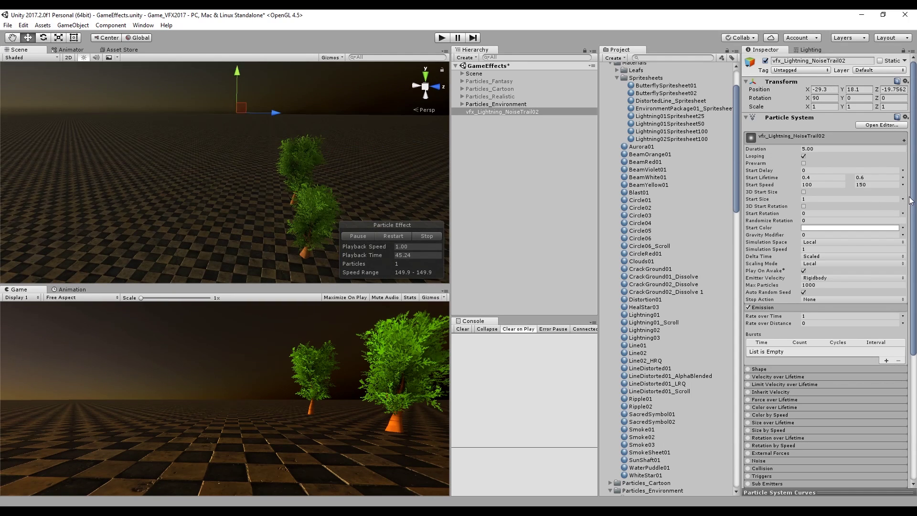
# Set Start Size to random between two constants, 0.025 and 0.08.
pyautogui.click(902, 199)
pyautogui.click(886, 228)
pyautogui.click(837, 200)
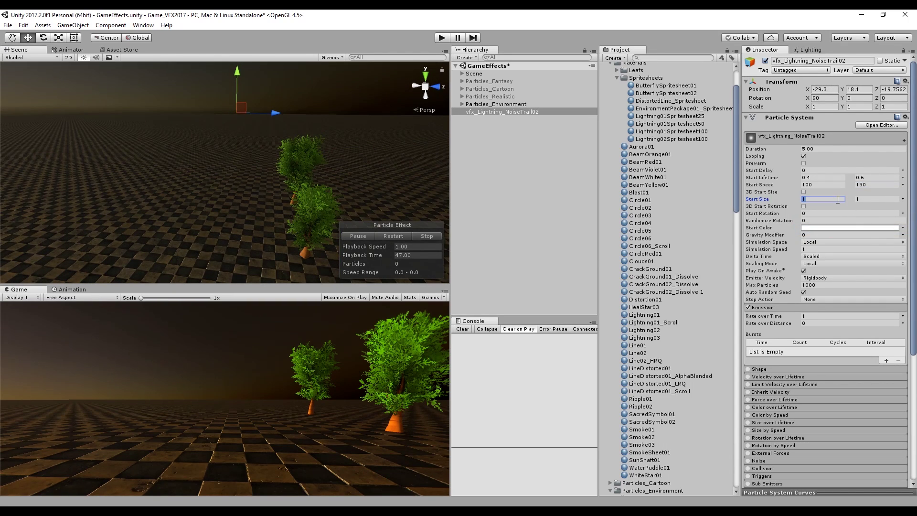
pyautogui.click(878, 198)
pyautogui.write('.08')
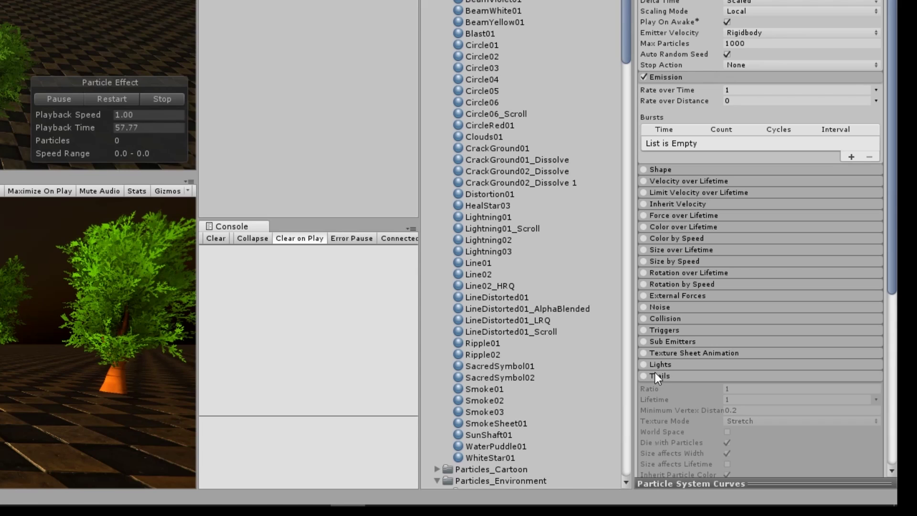
# Enable the Trails module and assign Default-Particle as the renderer's Trail Material.
pyautogui.click(648, 377)
pyautogui.scroll(-2, 648, 378)
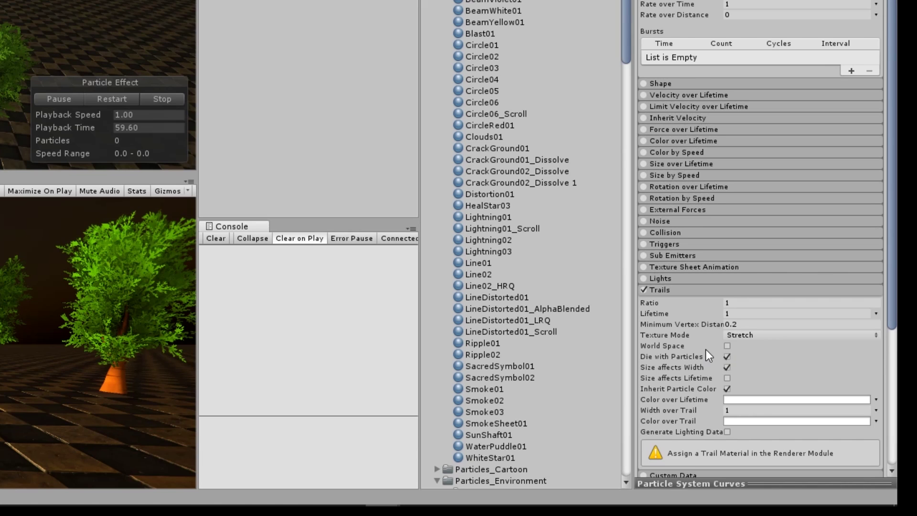
pyautogui.scroll(-2, 706, 350)
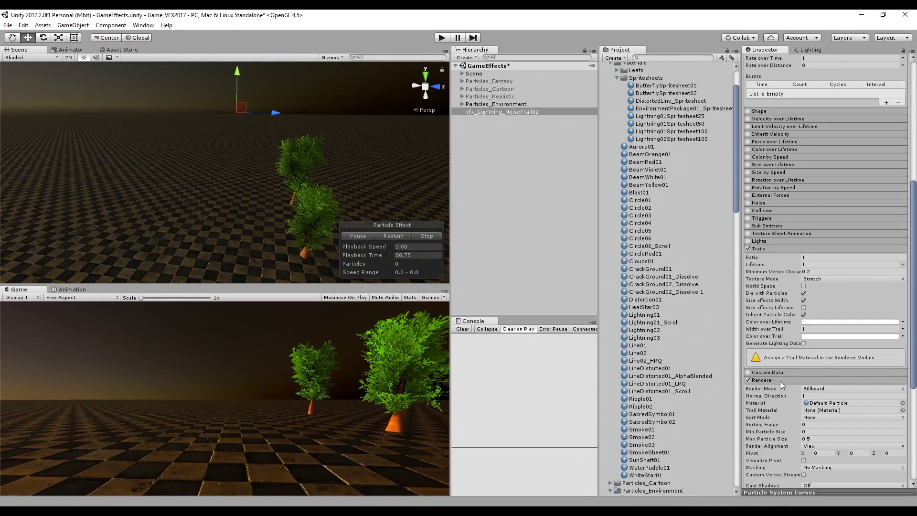
pyautogui.click(753, 359)
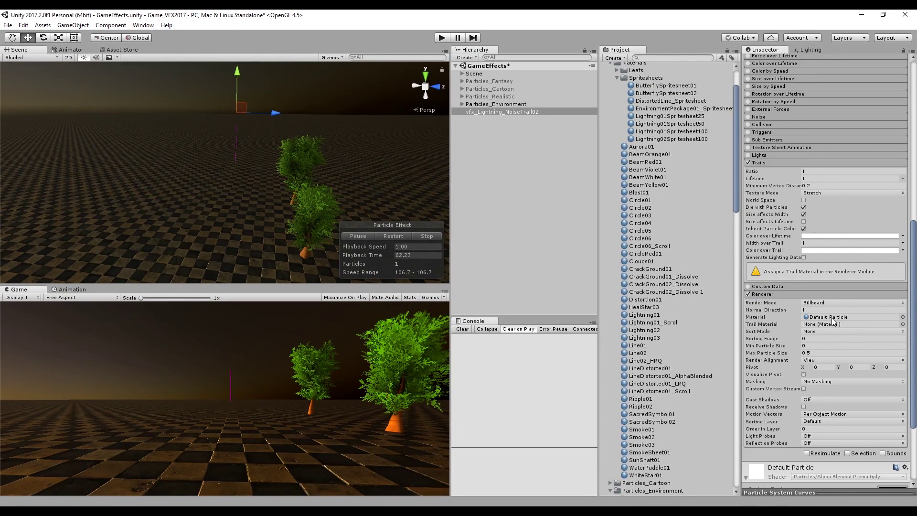
pyautogui.click(902, 324)
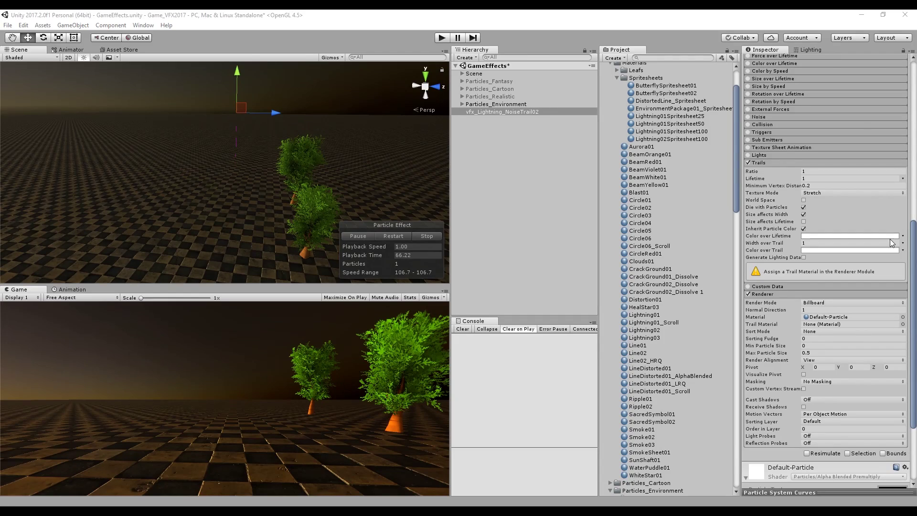
pyautogui.press('Return')
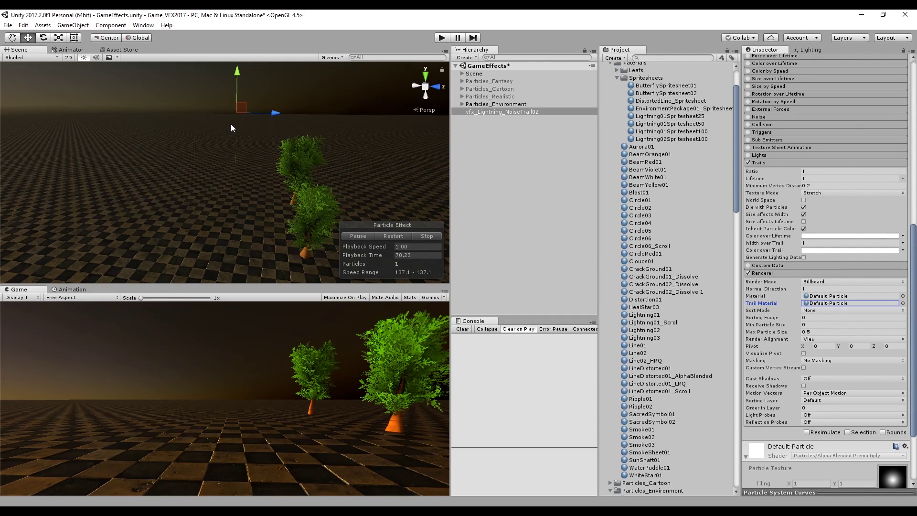
pyautogui.scroll(3, 834, 299)
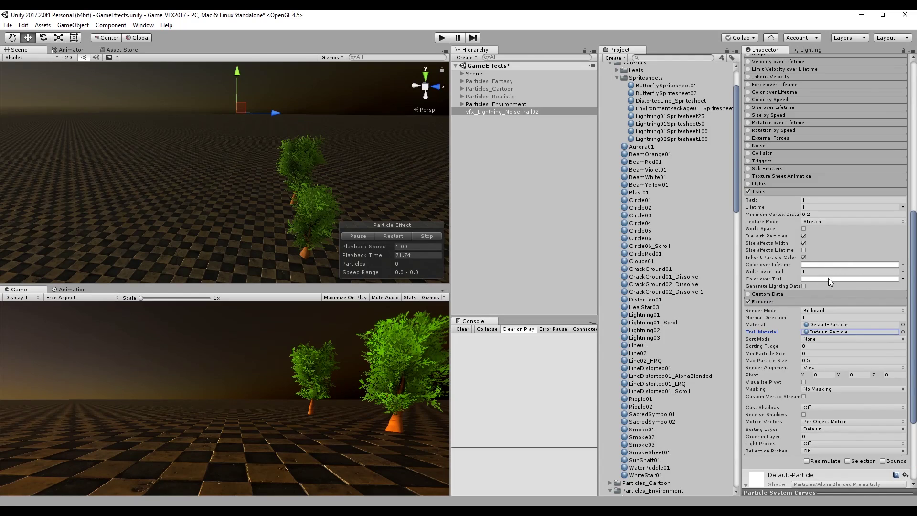
# Set the Max Particle Size in the Renderer module to 3 and collapse that module.
pyautogui.click(769, 301)
pyautogui.click(783, 332)
pyautogui.click(818, 390)
pyautogui.write('3')
pyautogui.click(784, 331)
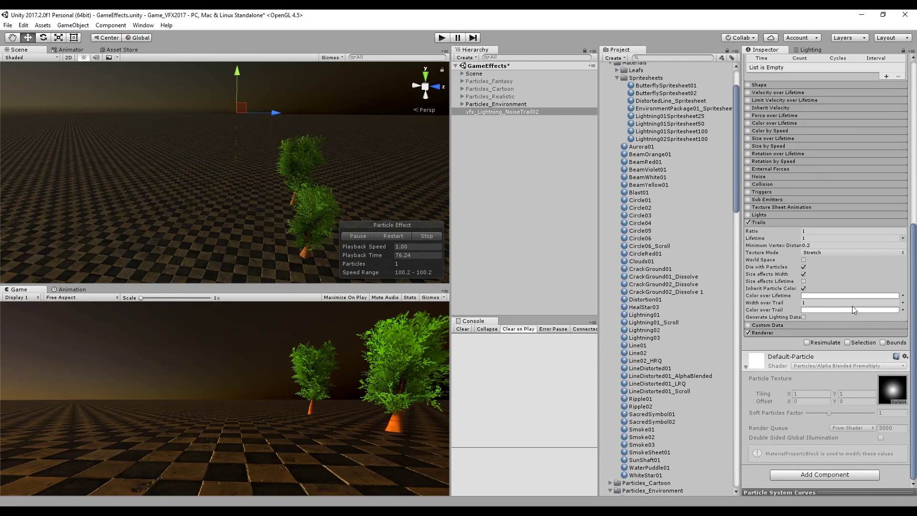
# Set the trail's Width over Trail to random between two constants, 2 and 8.
pyautogui.click(903, 302)
pyautogui.click(840, 333)
pyautogui.click(821, 303)
pyautogui.write('2')
pyautogui.click(867, 303)
pyautogui.scroll(3, 827, 282)
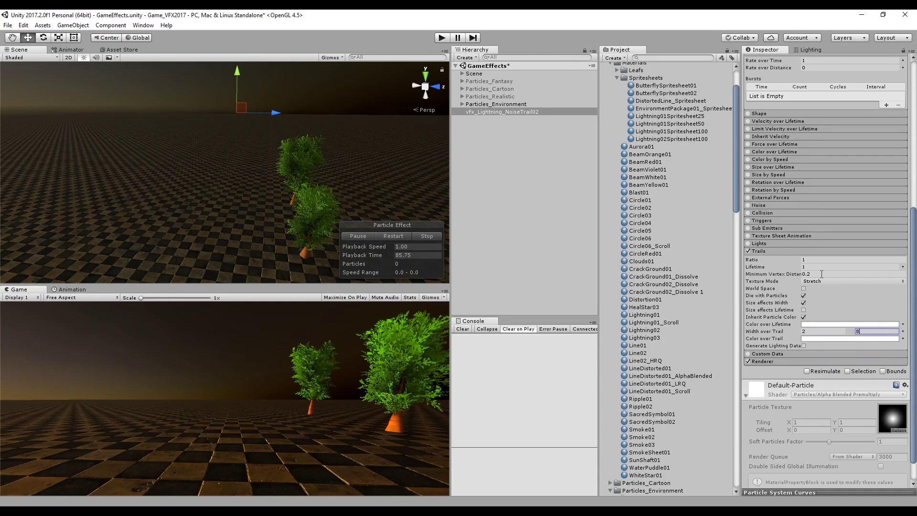
# Enable the Noise module with Strength as random between two constants and Frequency at 10.
pyautogui.click(754, 205)
pyautogui.click(748, 205)
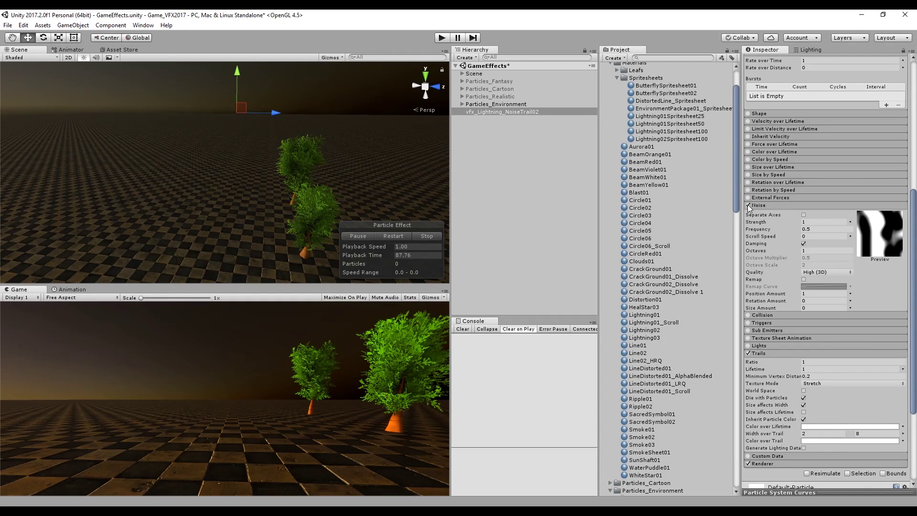
pyautogui.scroll(3, 286, 109)
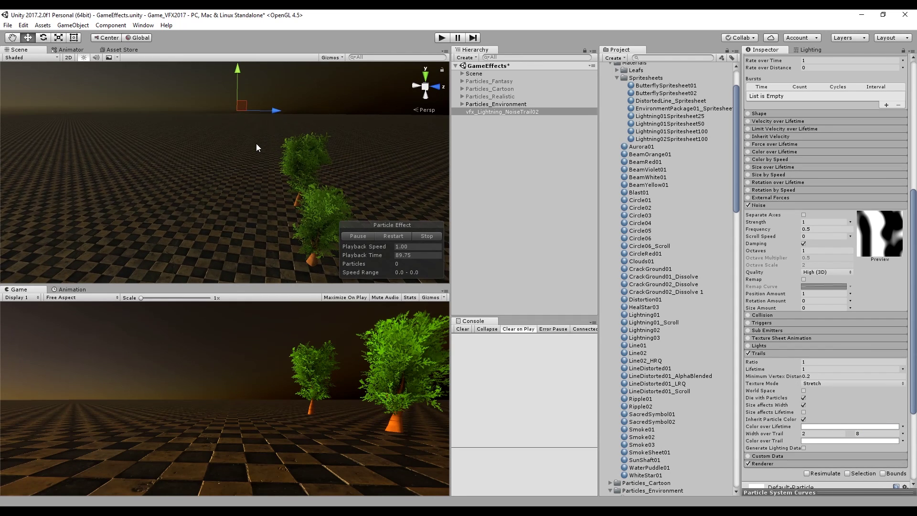
pyautogui.moveTo(263, 133); pyautogui.dragTo(258, 153, button='middle')
pyautogui.click(823, 229)
pyautogui.write('10')
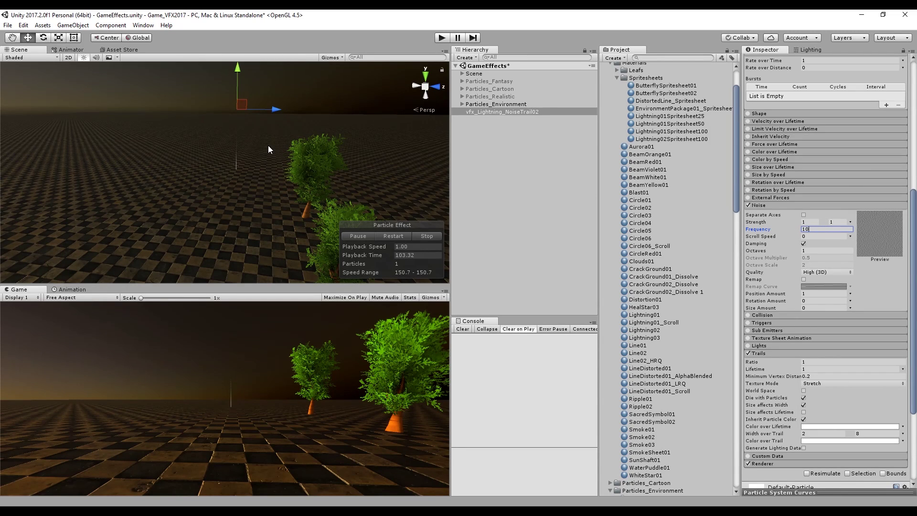
# Raise the emitter higher above the ground and set the noise Strength range to 10 and 20.
pyautogui.moveTo(238, 90); pyautogui.dragTo(242, 58)
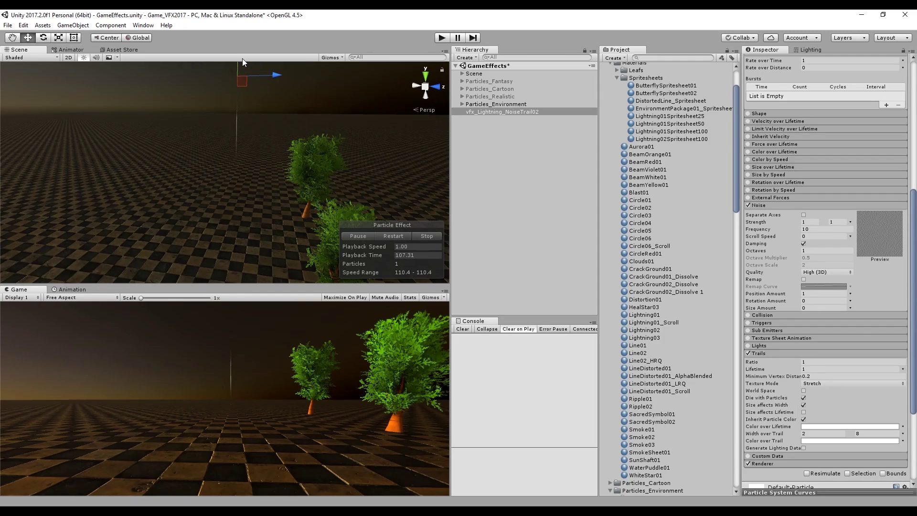
pyautogui.click(810, 222)
pyautogui.write('10')
pyautogui.click(833, 222)
pyautogui.write('20')
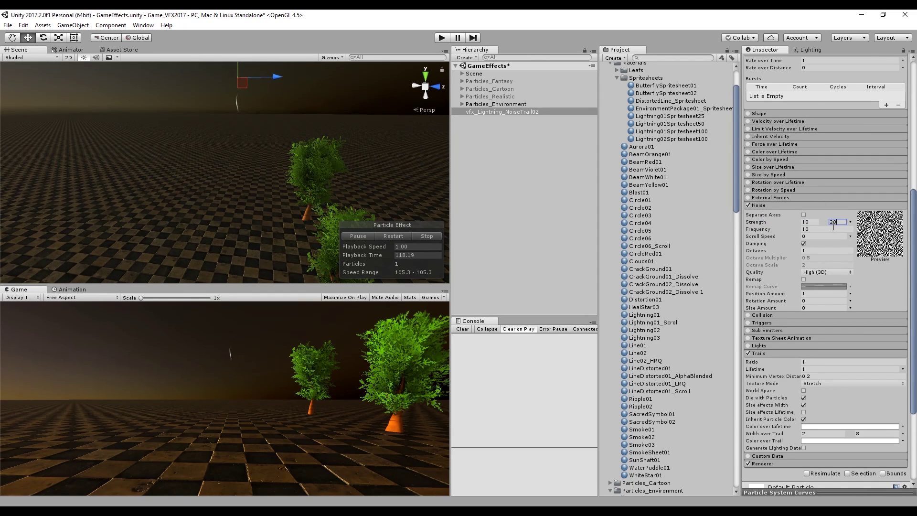
# Set the noise Scroll Speed to 2, Octaves to 4 and Octave Multiplier to 1.
pyautogui.click(831, 235)
pyautogui.write('2')
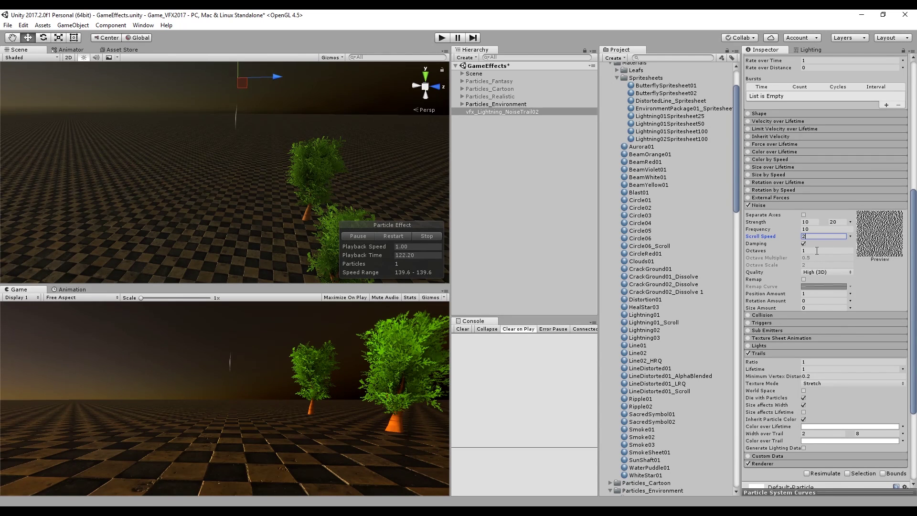
pyautogui.click(817, 250)
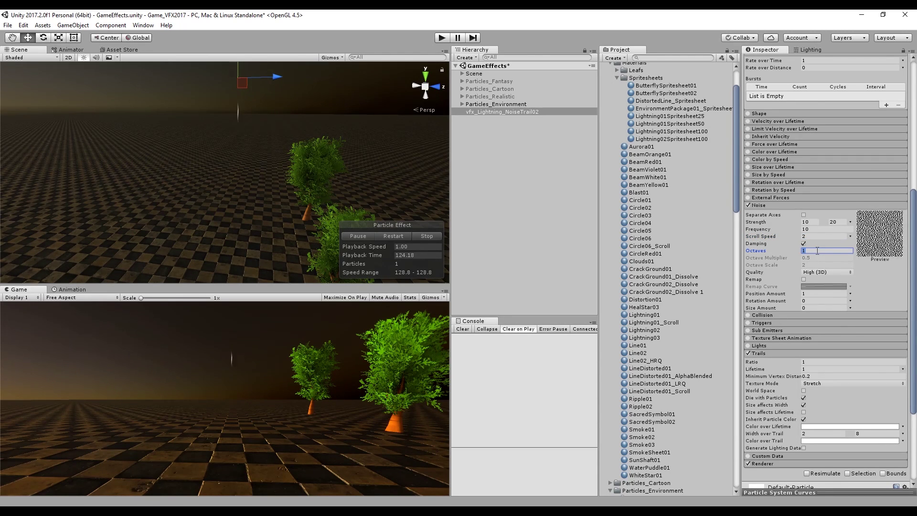
pyautogui.write('4')
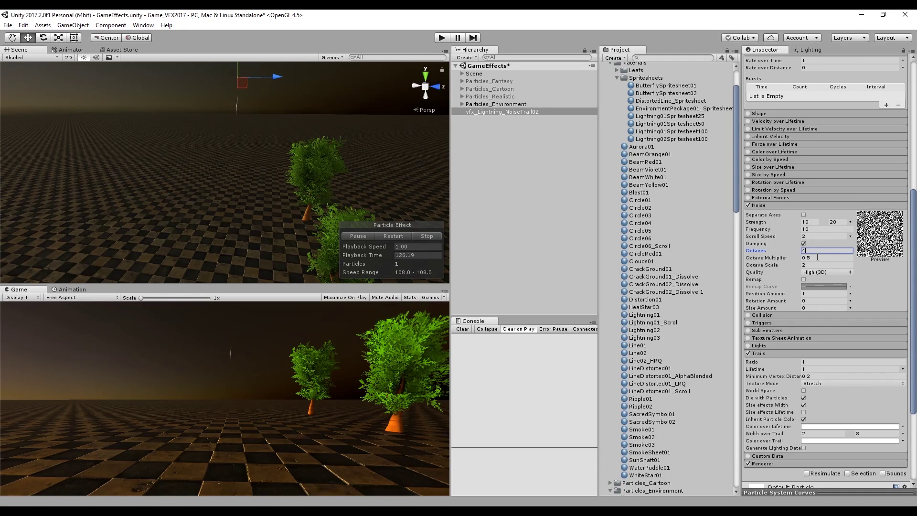
pyautogui.click(817, 257)
pyautogui.write('1')
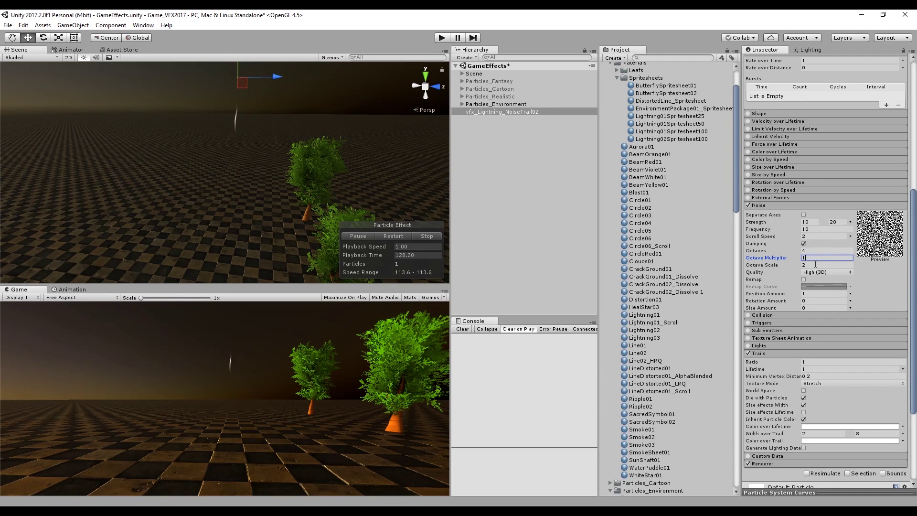
pyautogui.click(815, 264)
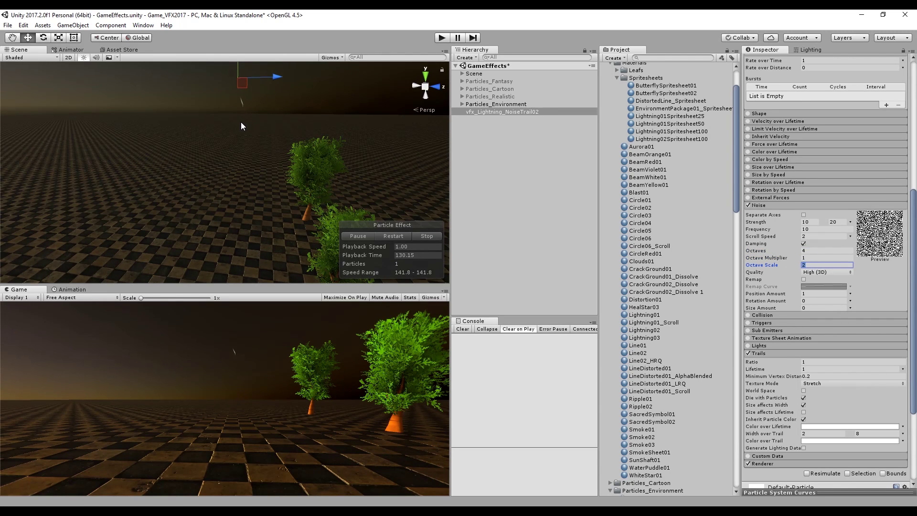
# Collapse the settings of the Noise and Trails modules.
pyautogui.moveTo(241, 122); pyautogui.dragTo(260, 195, button='middle')
pyautogui.scroll(-5, 282, 162)
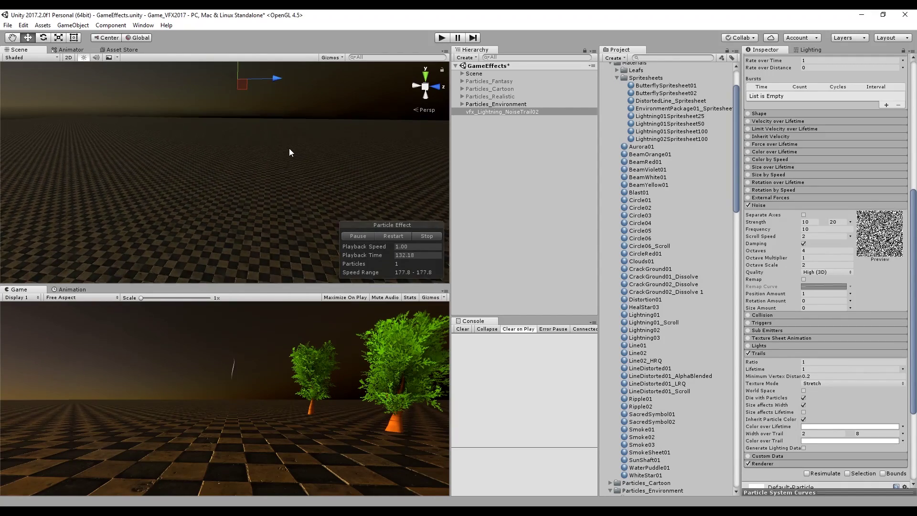
pyautogui.moveTo(290, 152); pyautogui.dragTo(272, 177, button='right')
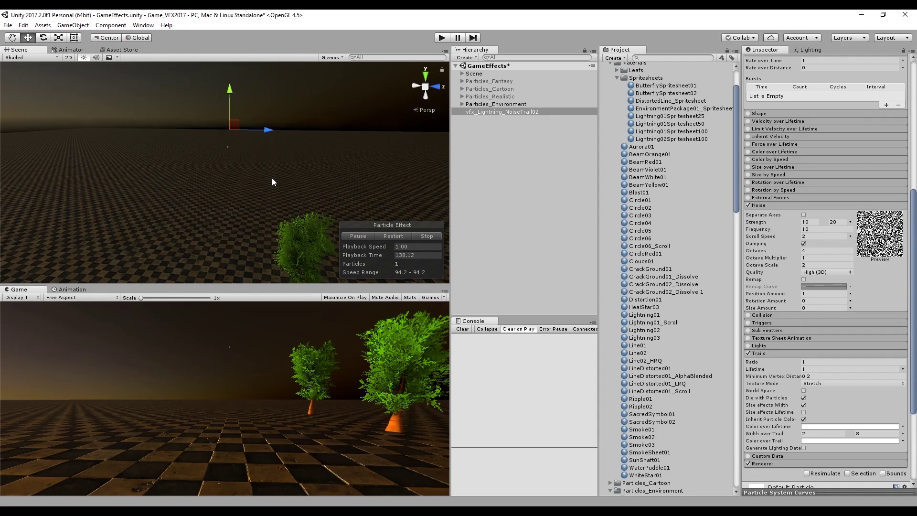
pyautogui.click(761, 205)
pyautogui.click(763, 249)
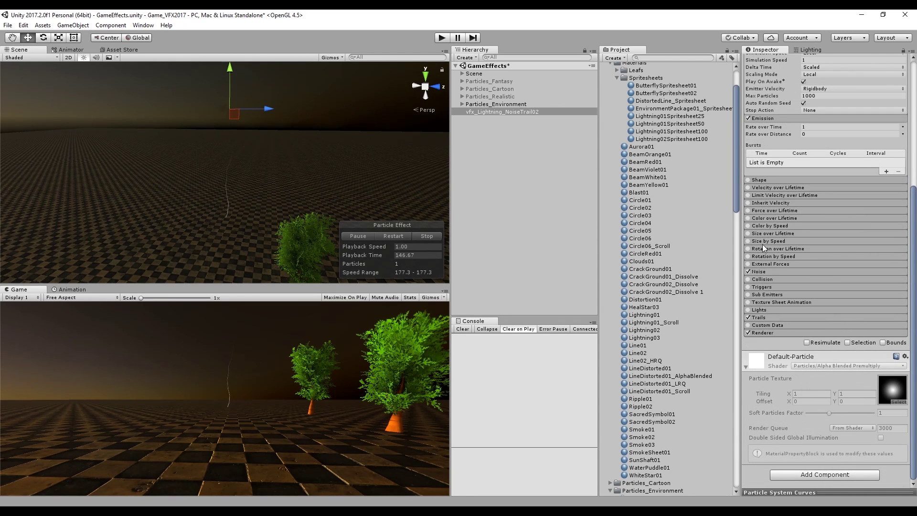
# Enable Color over Lifetime and apply the flickering dark blue to white preset gradient with varying alpha.
pyautogui.click(748, 219)
pyautogui.click(772, 220)
pyautogui.click(820, 226)
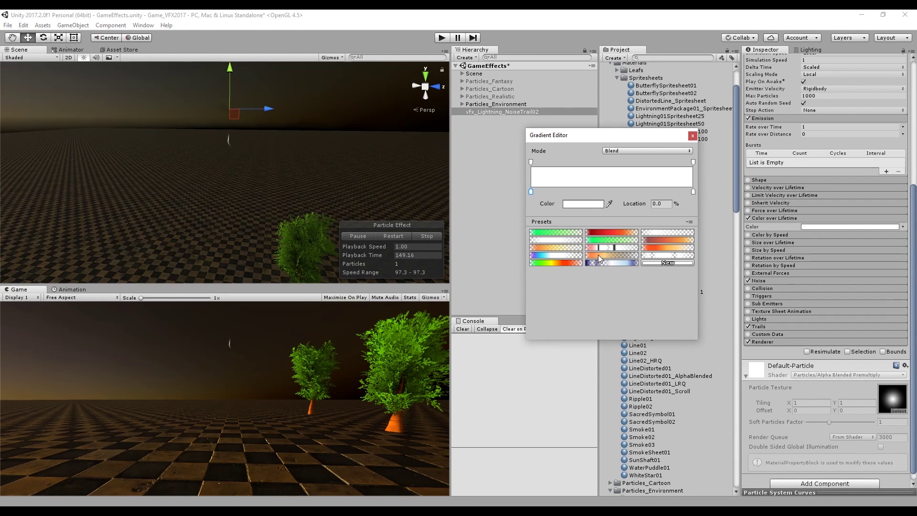
pyautogui.click(606, 263)
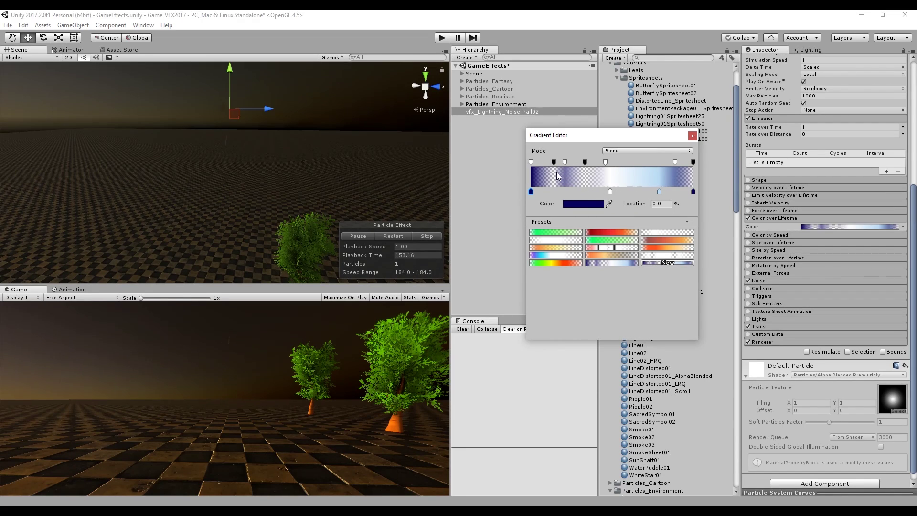
pyautogui.click(564, 162)
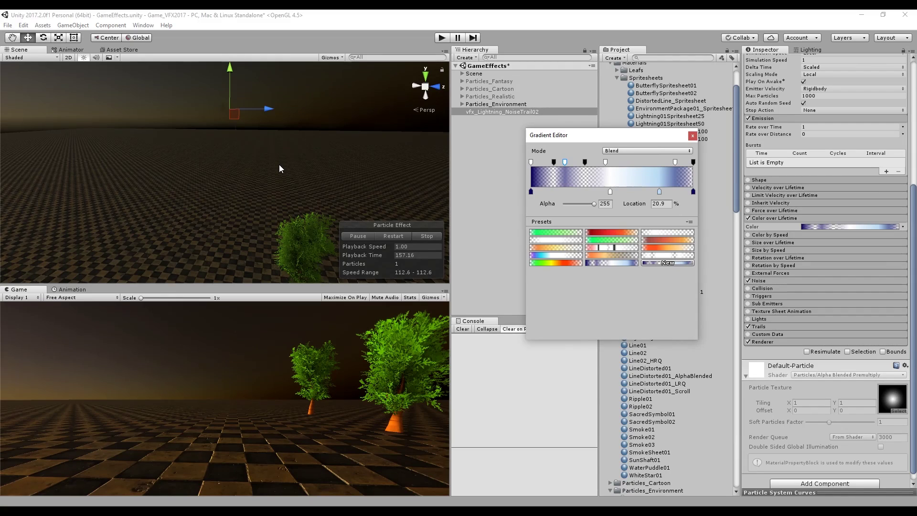
pyautogui.click(692, 136)
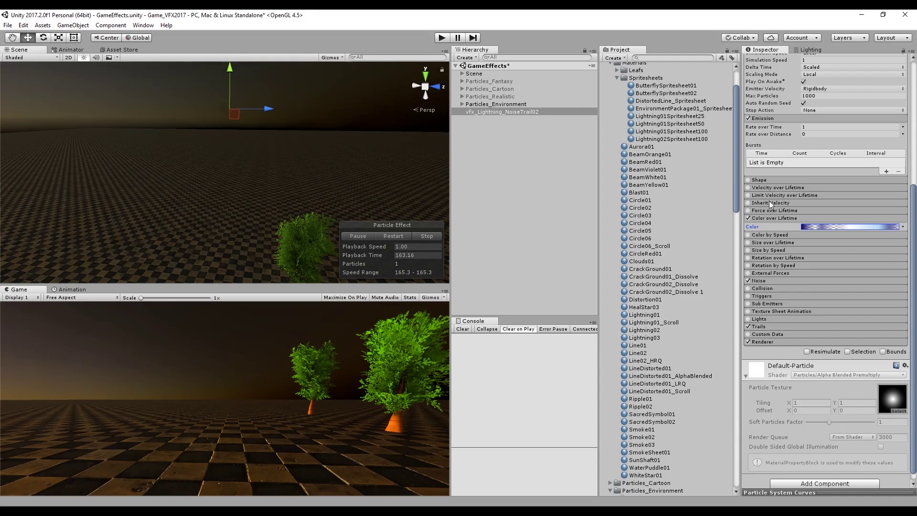
# Set the Start Color to random between two colors, making the first color light violet.
pyautogui.scroll(5, 771, 206)
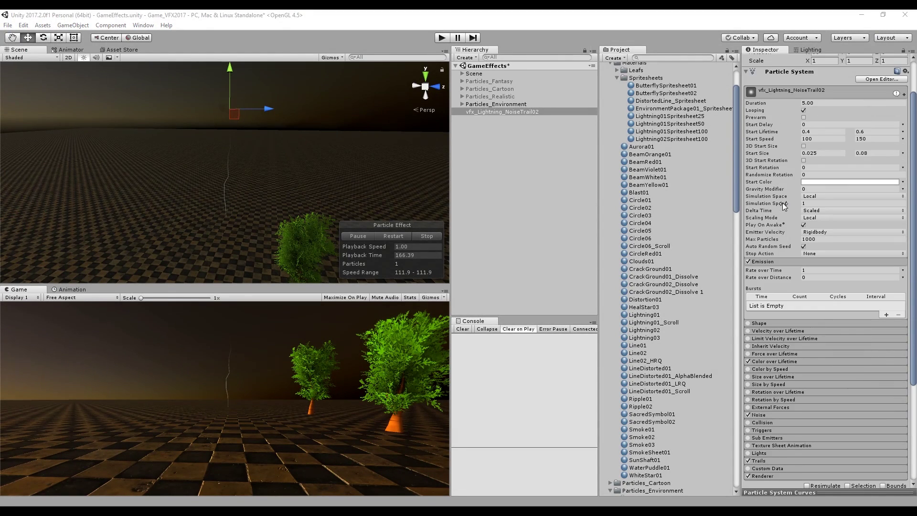
pyautogui.click(903, 182)
pyautogui.click(830, 211)
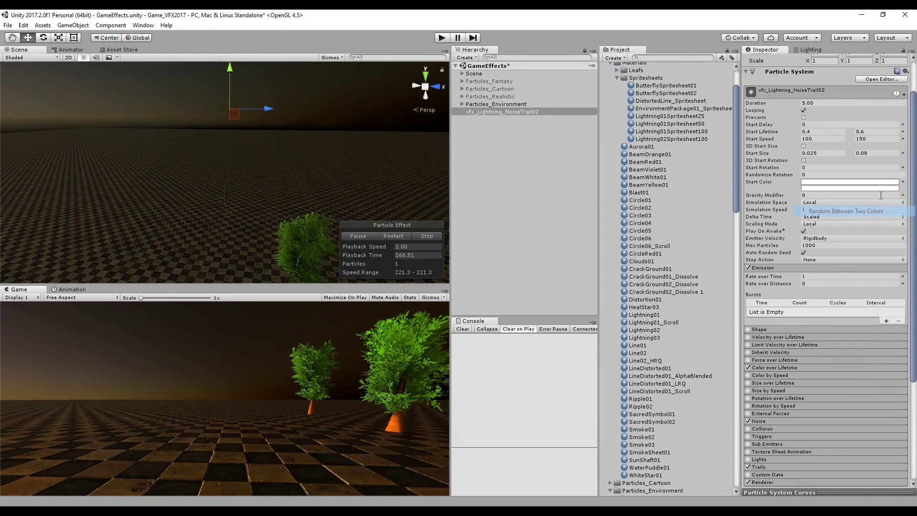
pyautogui.click(884, 182)
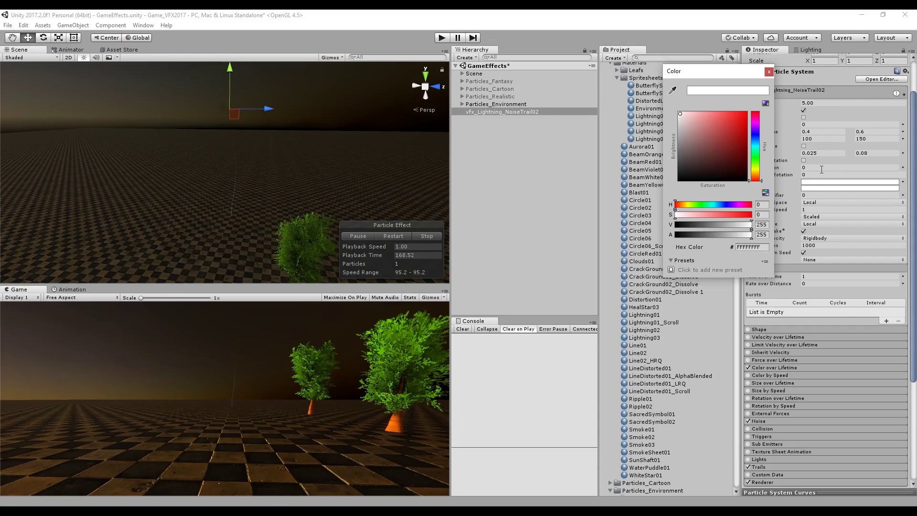
pyautogui.click(753, 123)
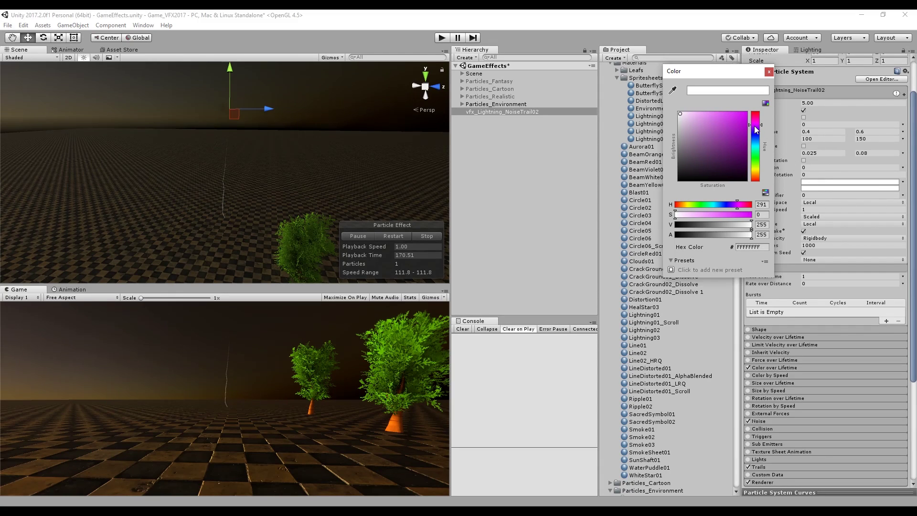
pyautogui.click(716, 117)
pyautogui.click(768, 72)
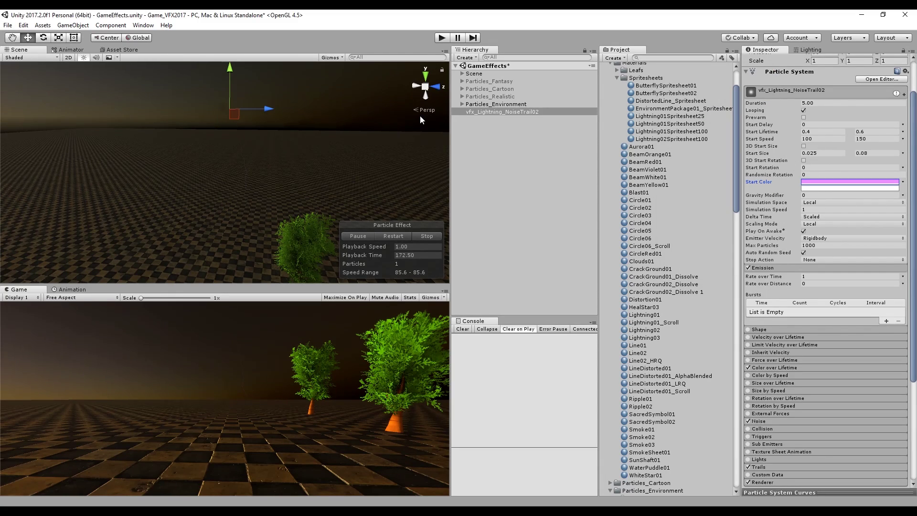
# Set the trails' Width over Trail range to 4 and 12, and raise the emitter higher above the ground.
pyautogui.click(816, 340)
pyautogui.write('4')
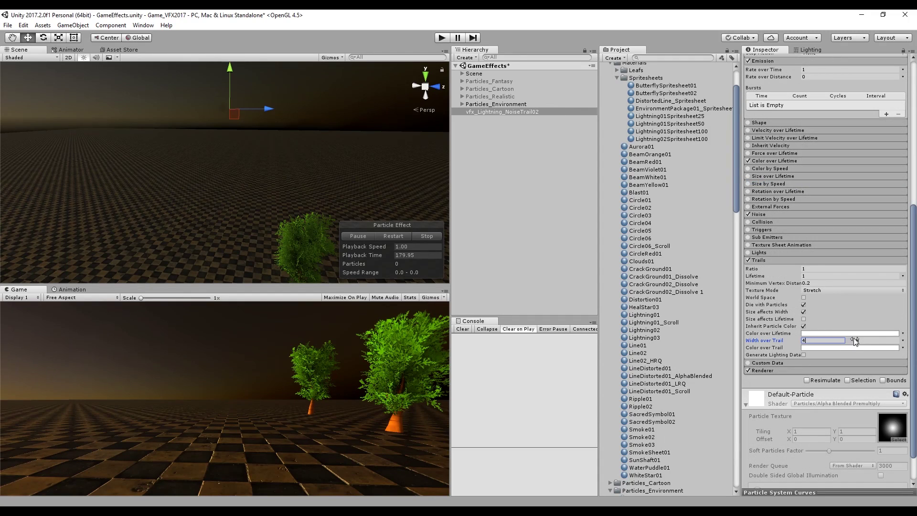
pyautogui.click(865, 340)
pyautogui.write('15')
pyautogui.moveTo(231, 78); pyautogui.dragTo(243, 45)
pyautogui.click(859, 340)
pyautogui.write('12')
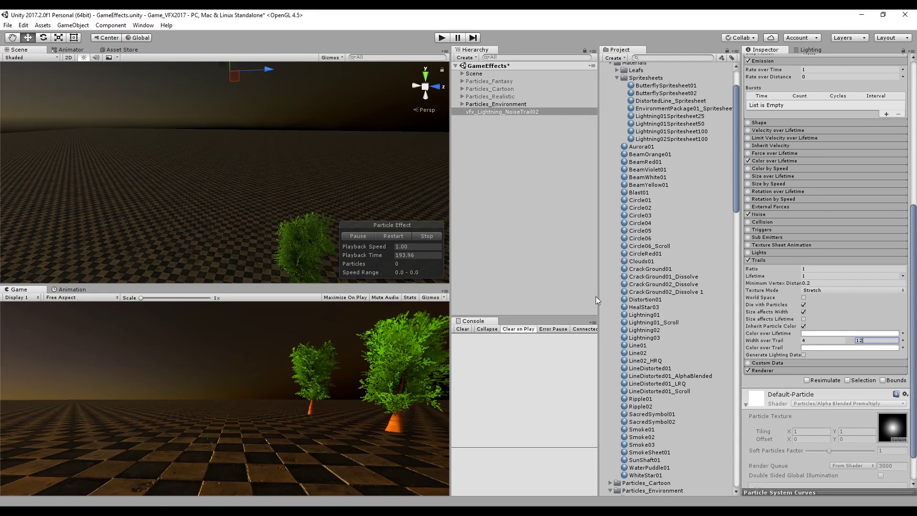
# Enable the Collision module with type World, and set Bounce to 0 and Dampen to 1.
pyautogui.scroll(3, 763, 273)
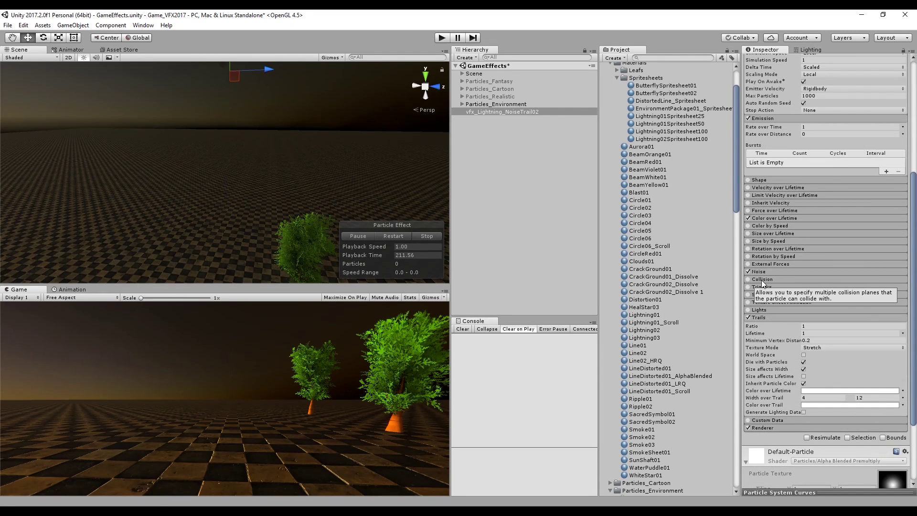
pyautogui.click(762, 280)
pyautogui.click(748, 280)
pyautogui.click(812, 288)
pyautogui.click(816, 308)
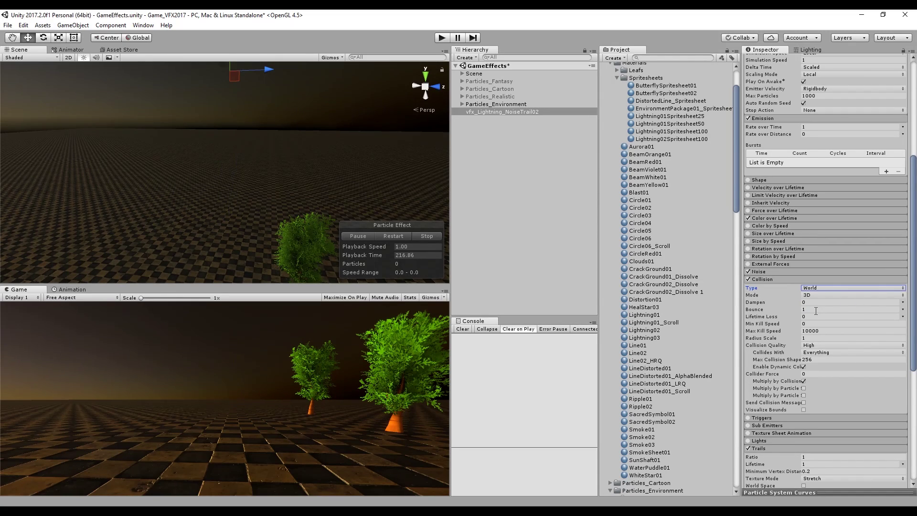
pyautogui.click(815, 309)
pyautogui.write('0')
pyautogui.click(818, 303)
pyautogui.write('1')
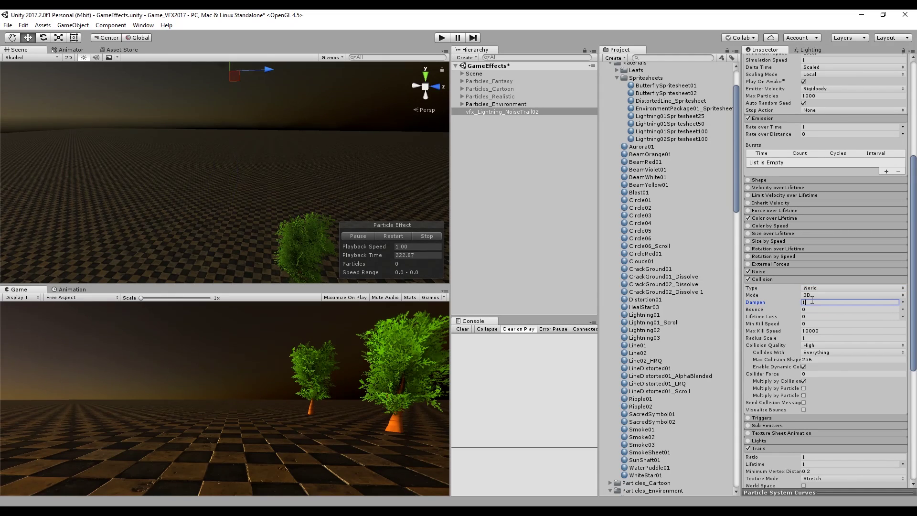
pyautogui.press('BackSpace')
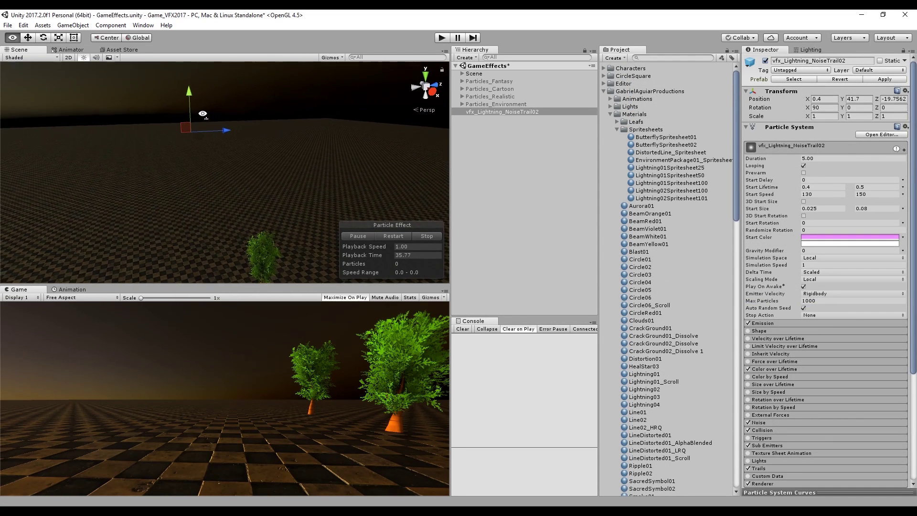
# Duplicate the lightning particle system and rename the copy vfx_Sparks.
pyautogui.moveTo(202, 114); pyautogui.dragTo(193, 109, button='right')
pyautogui.hotkey('ctrl', 'd')
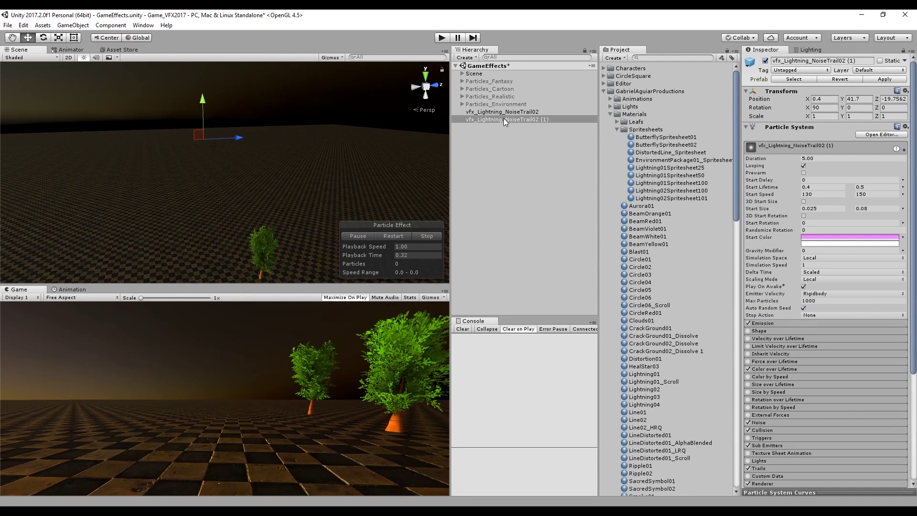
pyautogui.click(537, 118)
pyautogui.click(549, 119)
pyautogui.moveTo(548, 120); pyautogui.dragTo(477, 119)
pyautogui.write('Sparks')
pyautogui.press('Return')
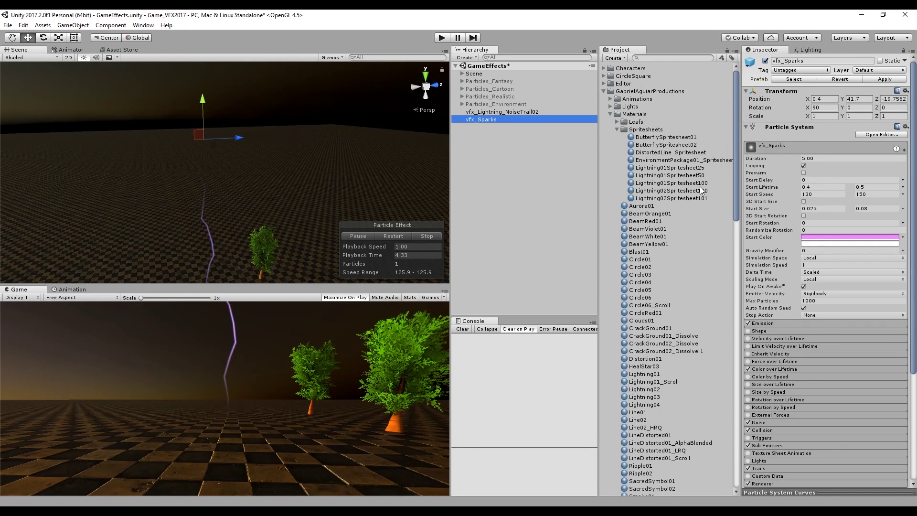
# Disable the Noise, Collision, Sub Emitters and Trails modules of vfx_Sparks.
pyautogui.scroll(-5, 813, 257)
pyautogui.click(748, 271)
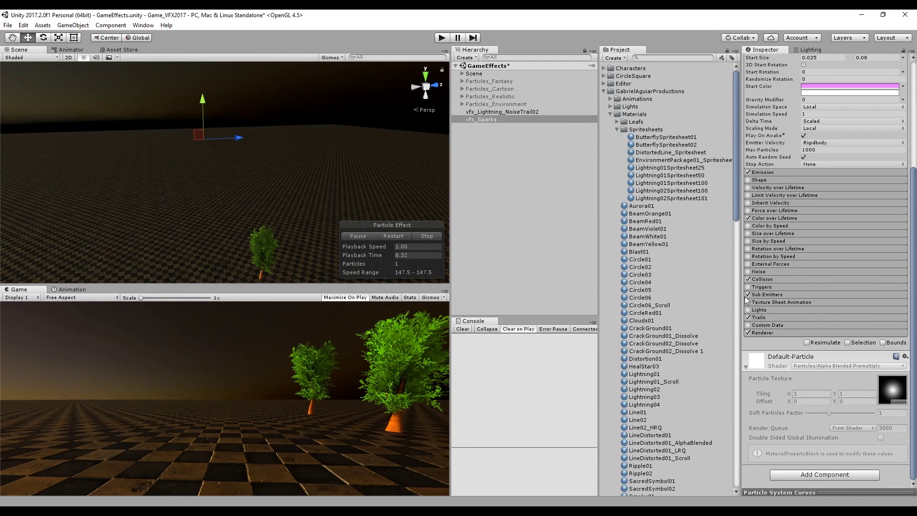
pyautogui.click(748, 279)
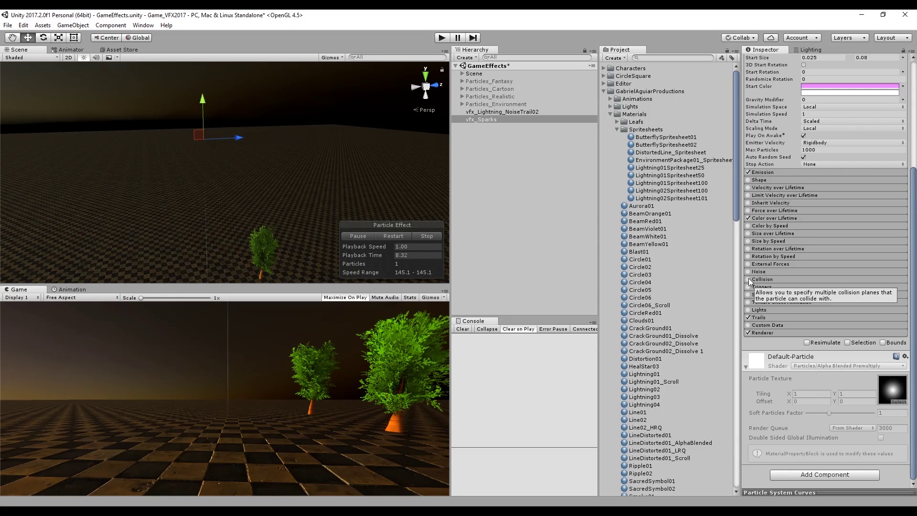
pyautogui.click(748, 317)
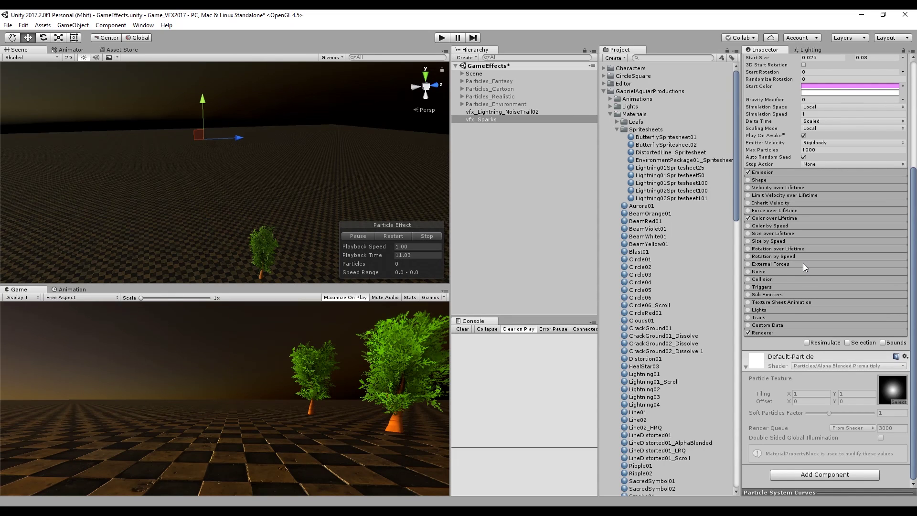
# Enable the Shape module of vfx_Sparks as a Cone with Angle 1 and Radius 0.1.
pyautogui.click(748, 180)
pyautogui.click(758, 179)
pyautogui.click(826, 188)
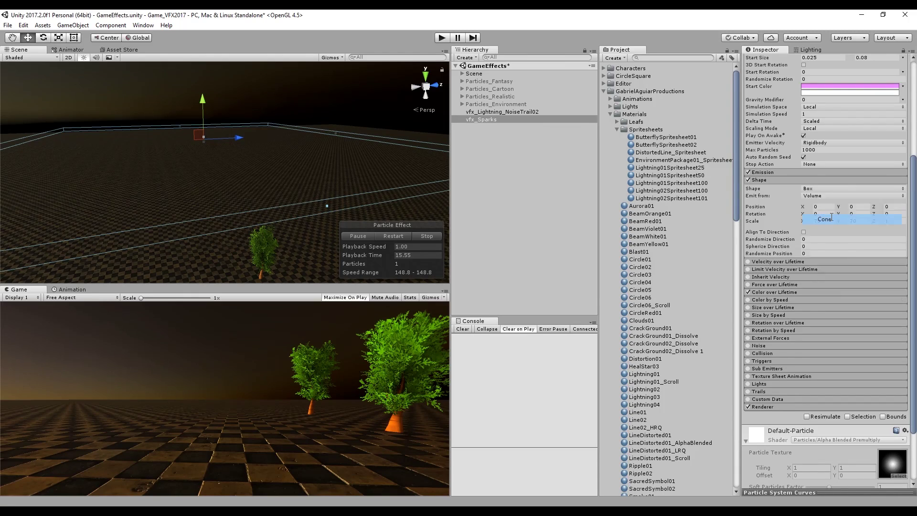
pyautogui.click(835, 214)
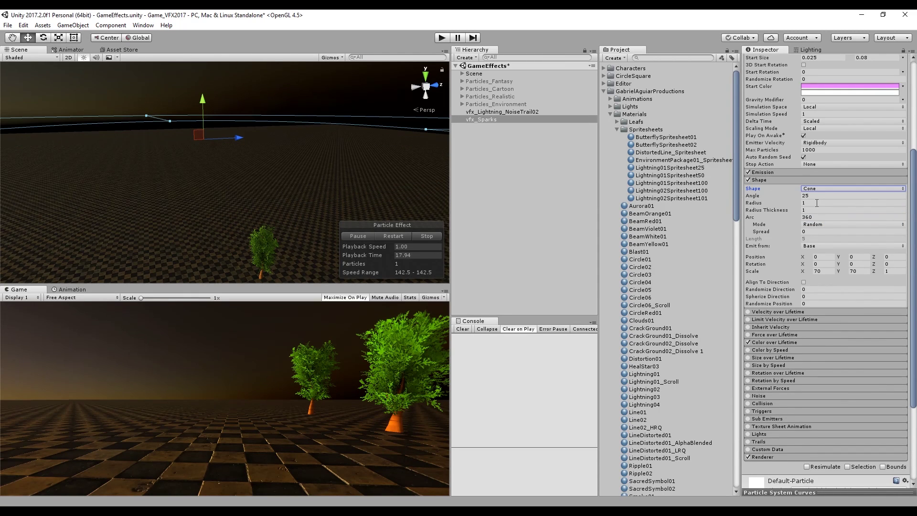
pyautogui.click(816, 196)
pyautogui.click(816, 203)
pyautogui.scroll(4, 815, 205)
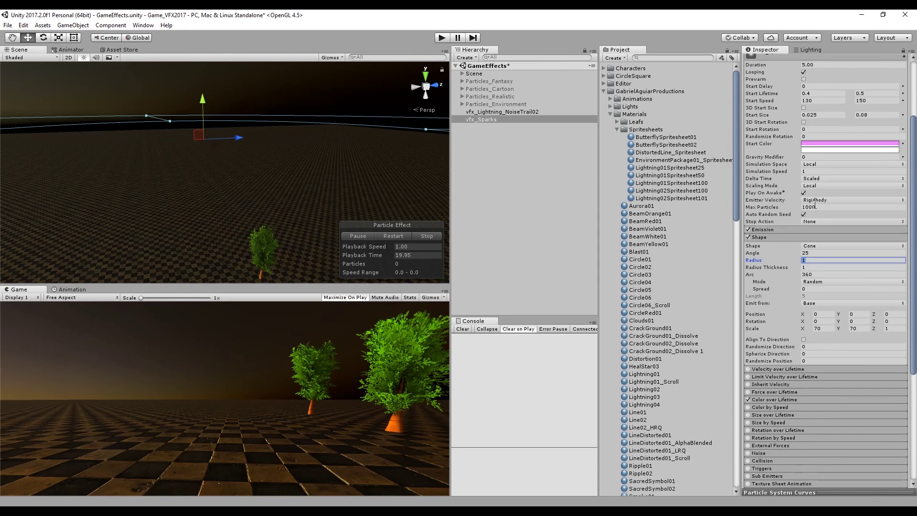
pyautogui.write('.')
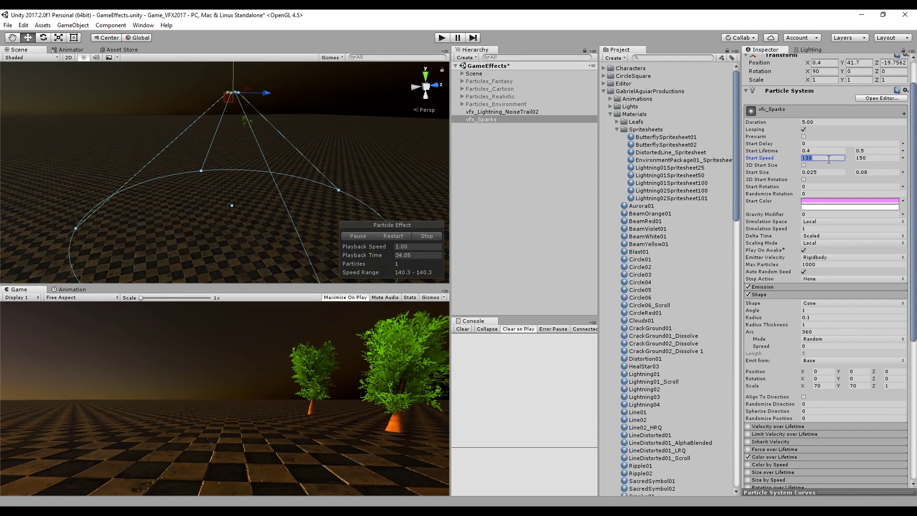
# Set the Start Speed range of vfx_Sparks to 2 and 8.
pyautogui.click(816, 157)
pyautogui.write('2')
pyautogui.click(868, 158)
pyautogui.write('8')
# Turn the sparks emitter upward by setting its X rotation to -90.
pyautogui.moveTo(390, 97); pyautogui.dragTo(364, 147, button='middle')
pyautogui.scroll(8, 205, 162)
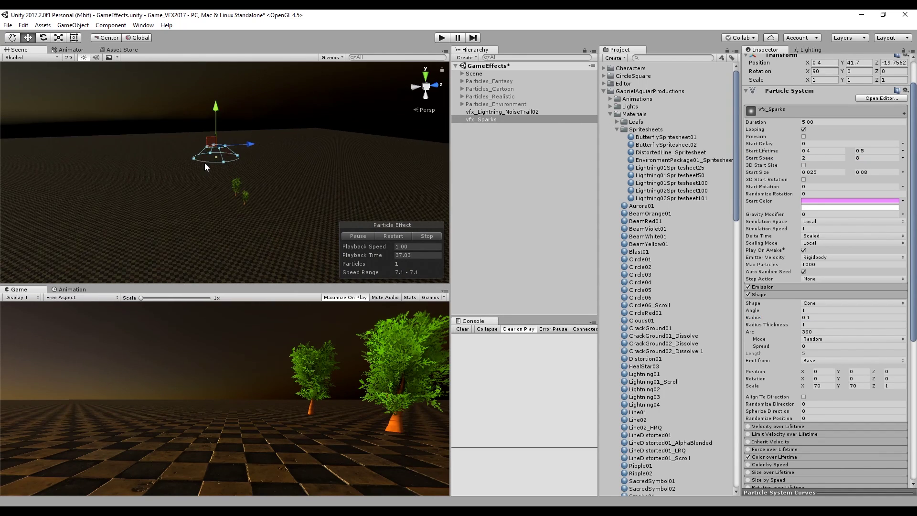
pyautogui.click(816, 75)
pyautogui.write('-')
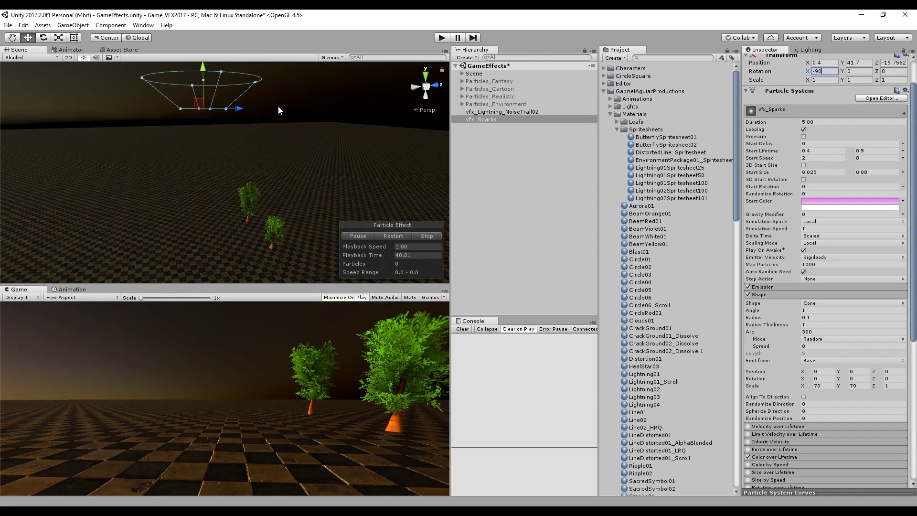
# Lower the sparks emitter to Y position 0.5 and shrink its cone radius to about 0.016.
pyautogui.moveTo(226, 109)
pyautogui.mouseDown(button='middle')
pyautogui.moveTo(238, 133)
pyautogui.moveTo(230, 116)
pyautogui.mouseUp(button='middle')
pyautogui.scroll(3, 849, 79)
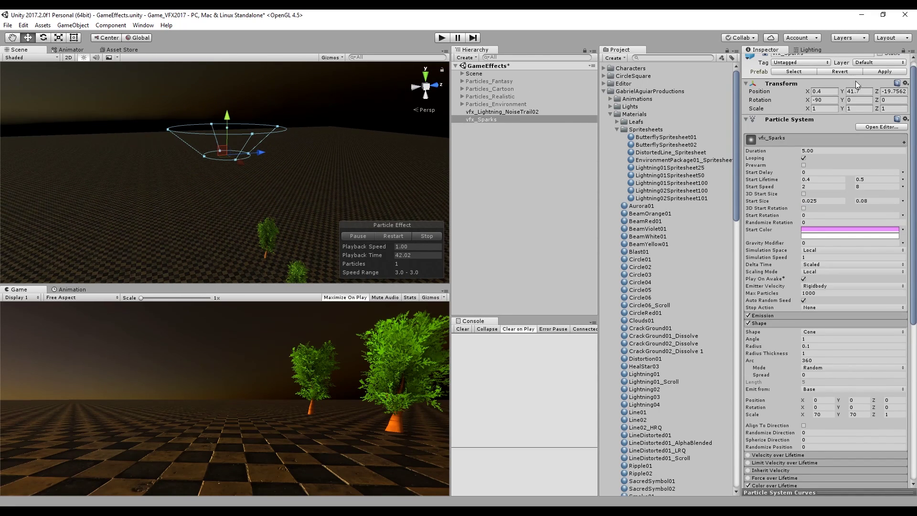
pyautogui.click(859, 91)
pyautogui.write('.5')
pyautogui.moveTo(288, 188); pyautogui.dragTo(273, 176, button='middle')
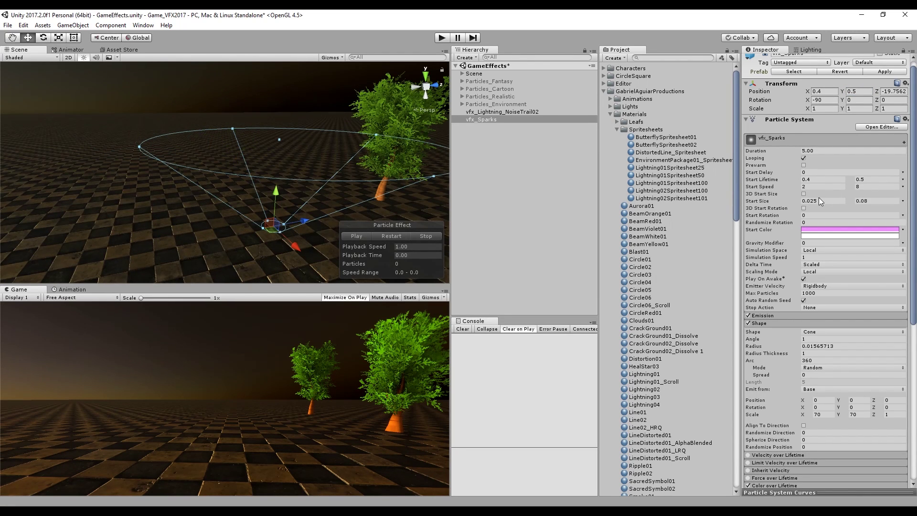
# Set the sparks' Start Size range to 0.05 and 0.2 and the emission Rate over Time to 0.
pyautogui.click(823, 203)
pyautogui.click(876, 200)
pyautogui.click(791, 317)
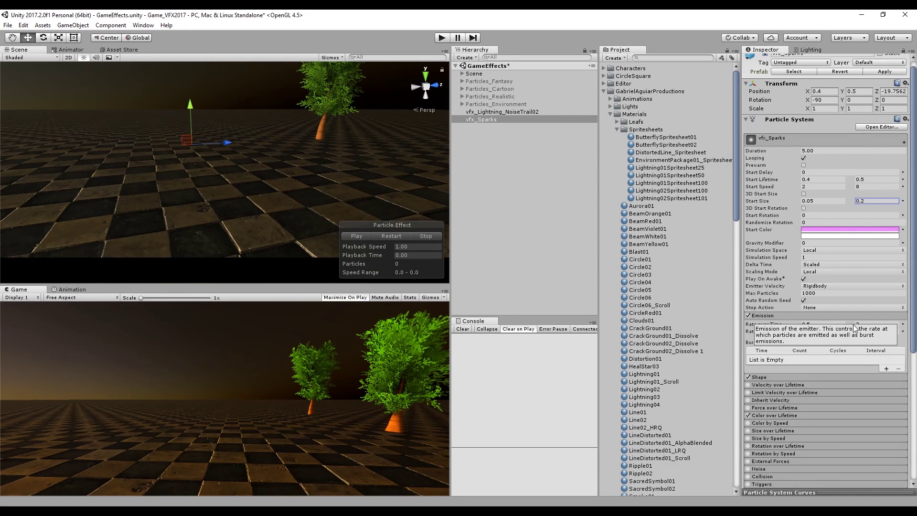
pyautogui.click(875, 324)
pyautogui.write('0')
# Add an emission burst with a random count between 5 and 15, and play the sparks effect.
pyautogui.click(886, 368)
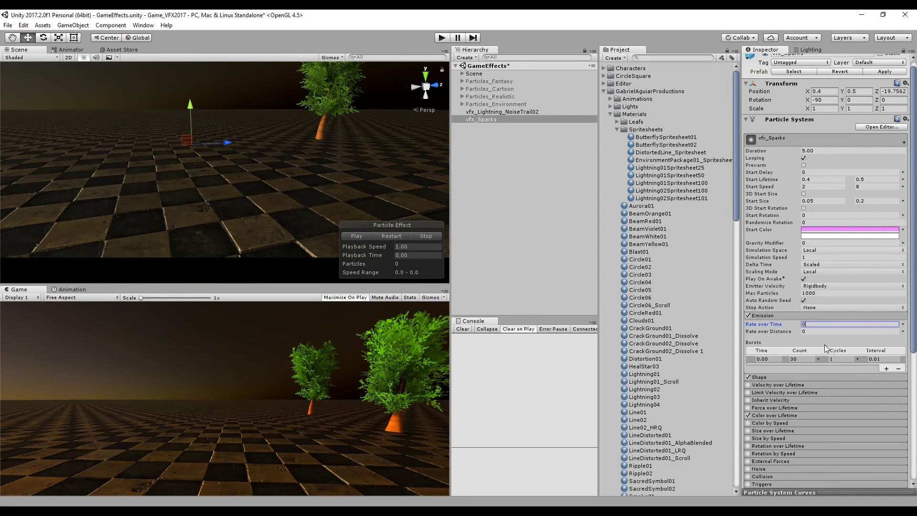
pyautogui.click(817, 359)
pyautogui.click(828, 378)
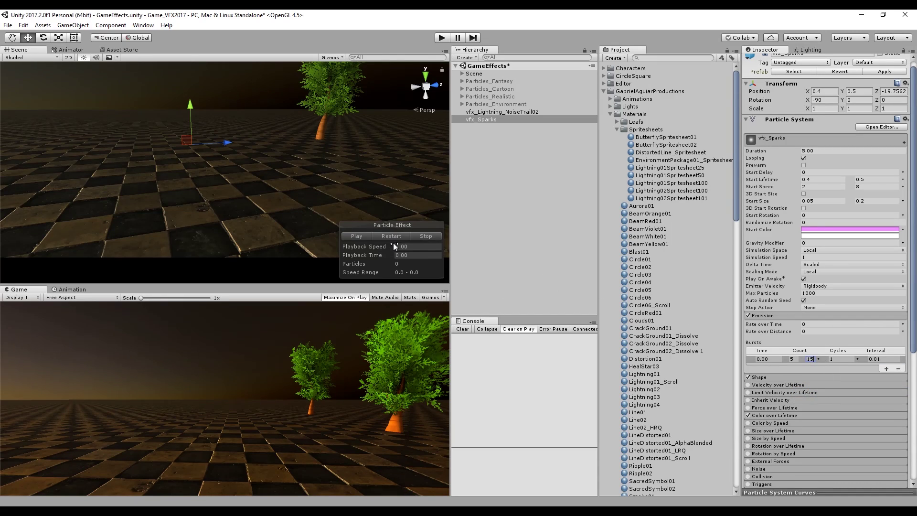
pyautogui.click(357, 236)
pyautogui.click(804, 316)
# Set the sparks' Render Mode to Stretched Billboard with Speed Scale 0.1, and restart the effect preview.
pyautogui.scroll(-3, 803, 318)
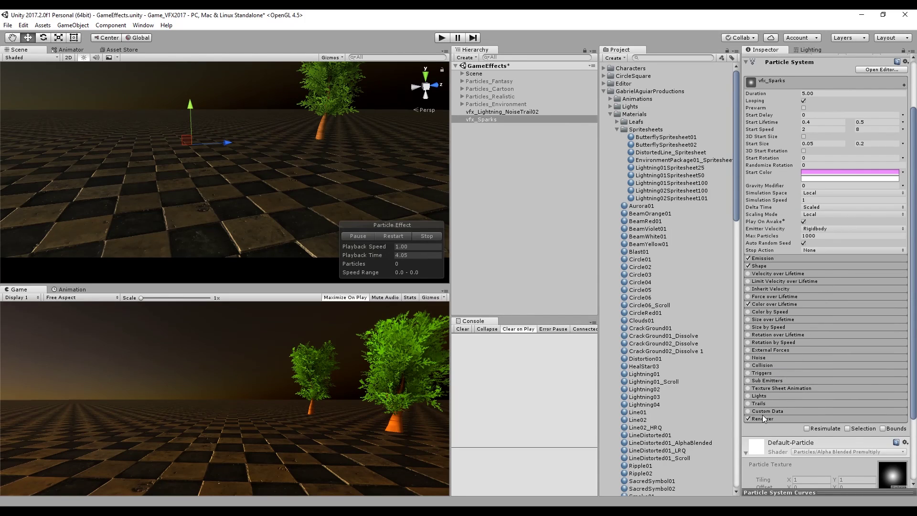
pyautogui.click(762, 418)
pyautogui.scroll(-3, 763, 415)
pyautogui.click(833, 342)
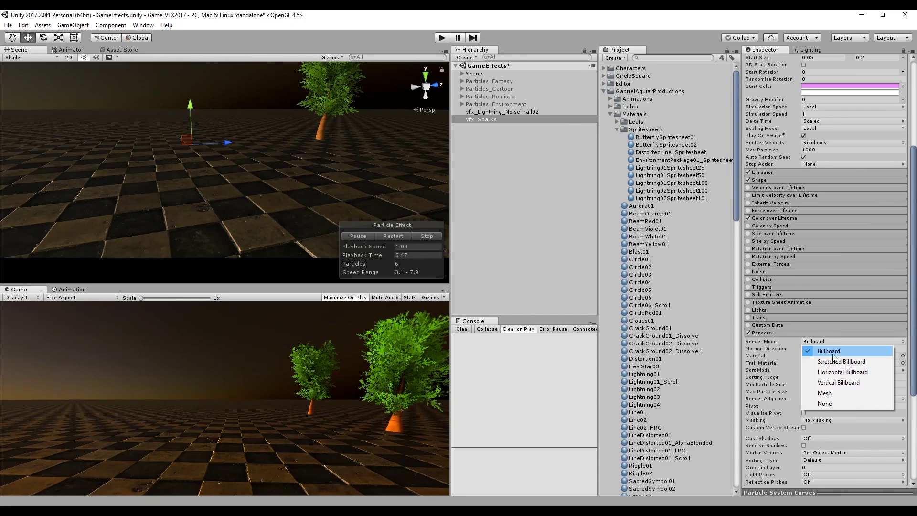
pyautogui.click(826, 361)
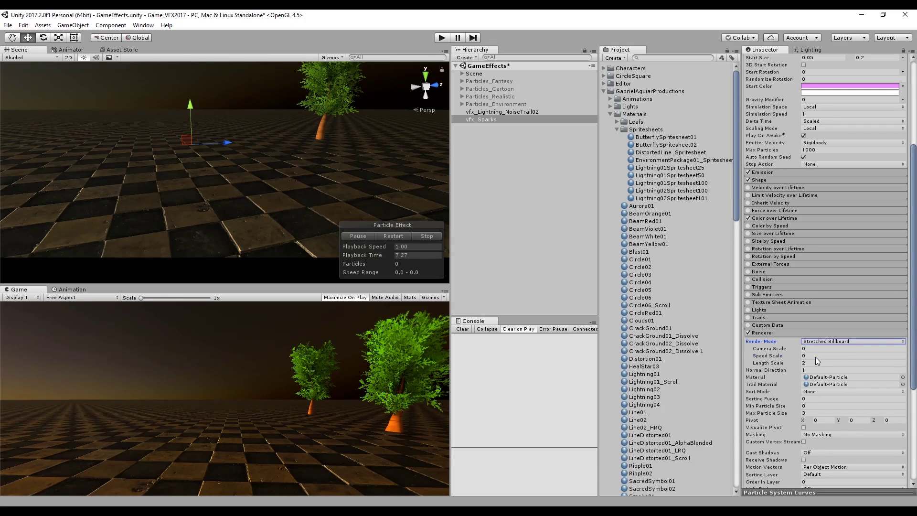
pyautogui.click(815, 356)
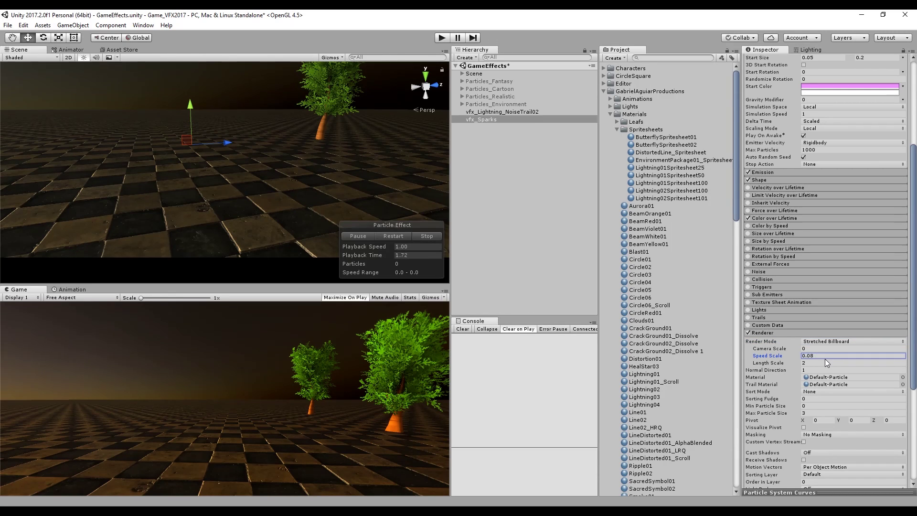
pyautogui.write('.1')
pyautogui.click(389, 239)
pyautogui.scroll(5, 846, 194)
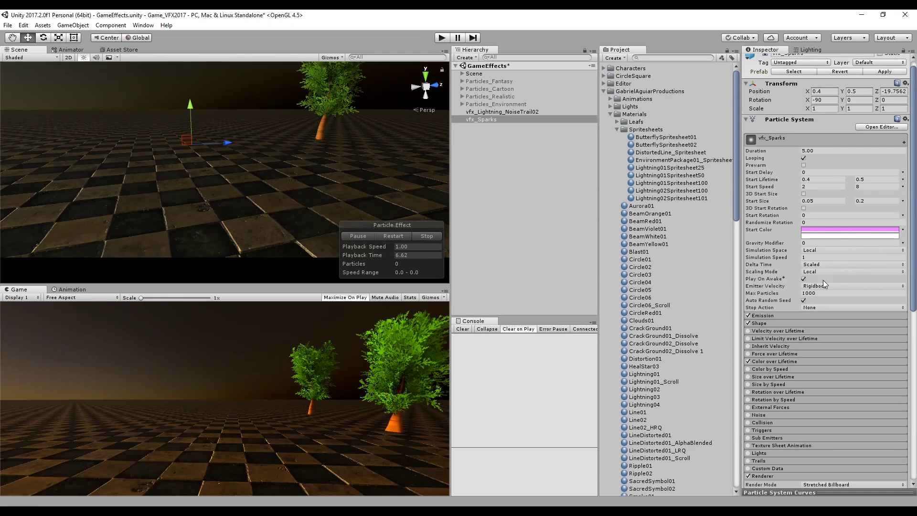
# Make the sparks' Gravity Modifier random between two constants, 0 and 0.6, and restart the effect preview.
pyautogui.click(902, 243)
pyautogui.click(811, 266)
pyautogui.click(871, 243)
pyautogui.click(392, 235)
pyautogui.click(391, 234)
# Set the sparks' maximum Start Lifetime to 1 and replay the effect.
pyautogui.click(868, 178)
pyautogui.write('1')
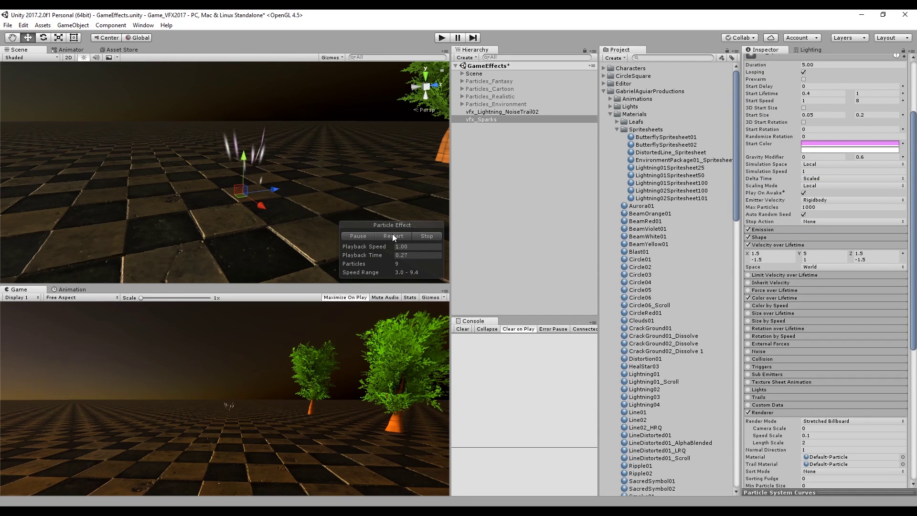
pyautogui.click(393, 235)
# Assign vfx_Sparks as the Collision sub emitter of vfx_Lightning_NoiseTrail02 and reparent it under that system.
pyautogui.click(508, 113)
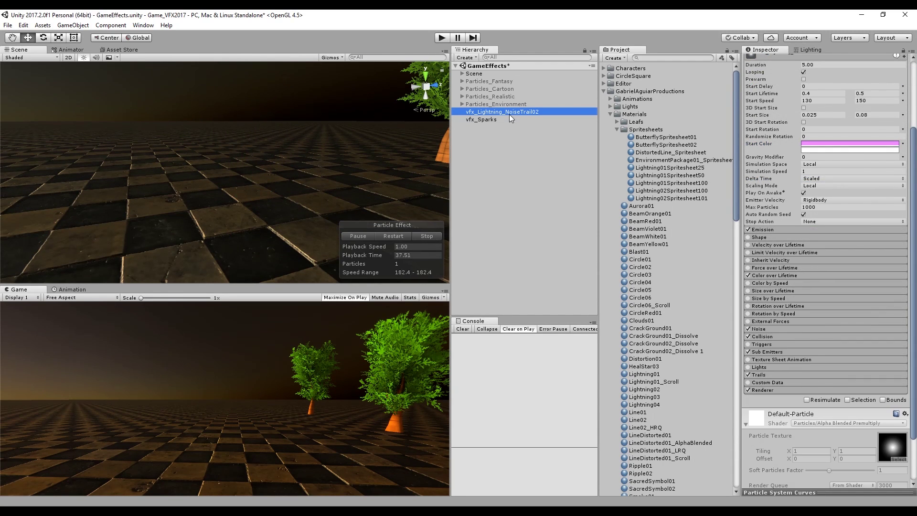
pyautogui.scroll(-2, 797, 270)
pyautogui.click(773, 294)
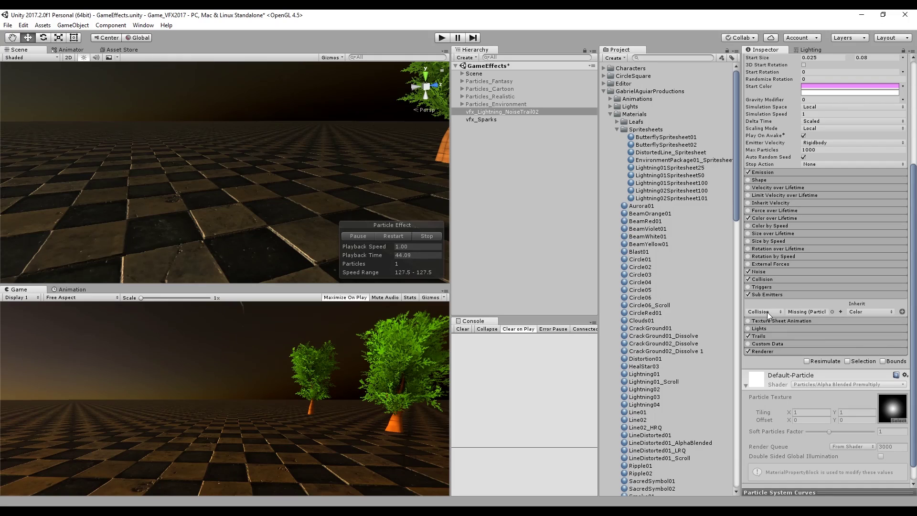
pyautogui.click(767, 311)
pyautogui.click(784, 333)
pyautogui.moveTo(476, 120); pyautogui.dragTo(809, 311)
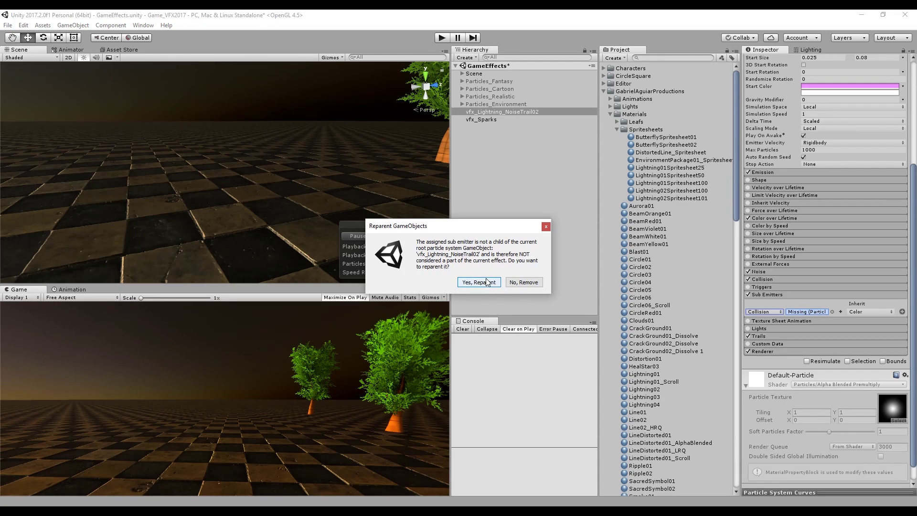
pyautogui.click(479, 283)
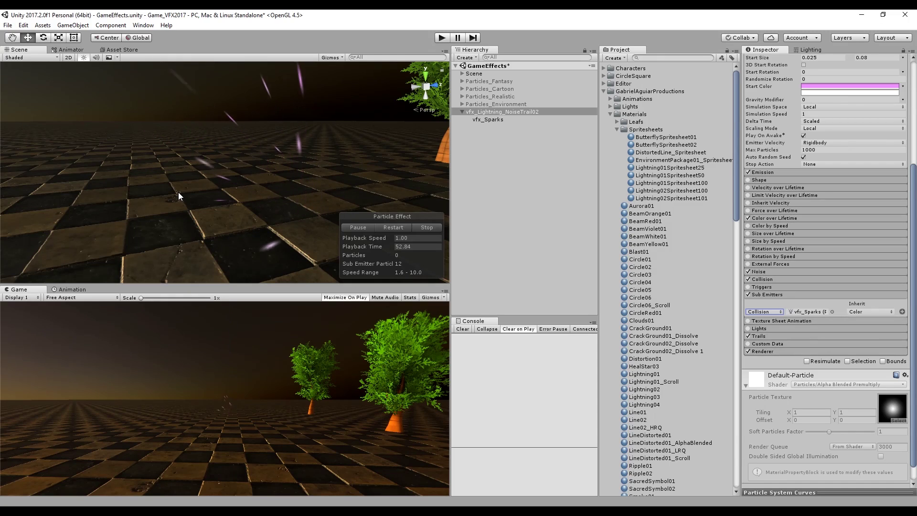
# Set the vfx_Sparks emission burst to a random count between 2 and 10.
pyautogui.click(479, 119)
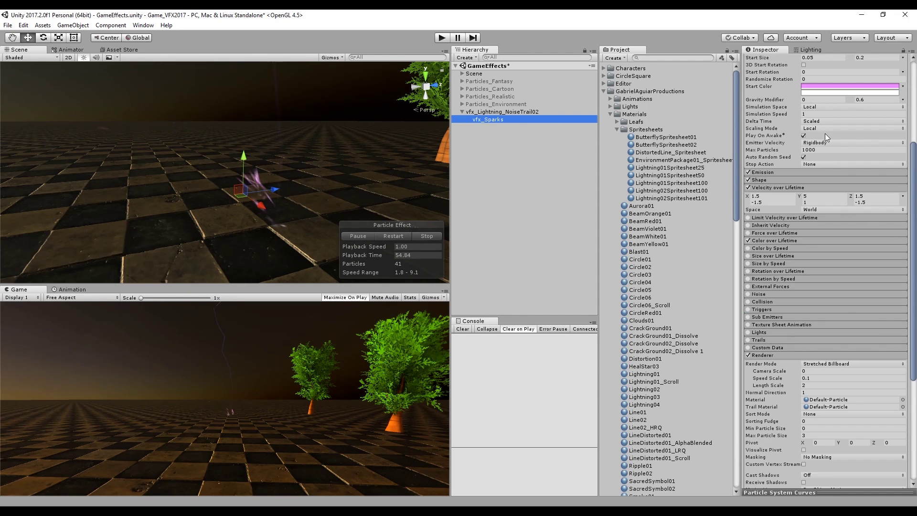
pyautogui.click(780, 180)
pyautogui.click(781, 172)
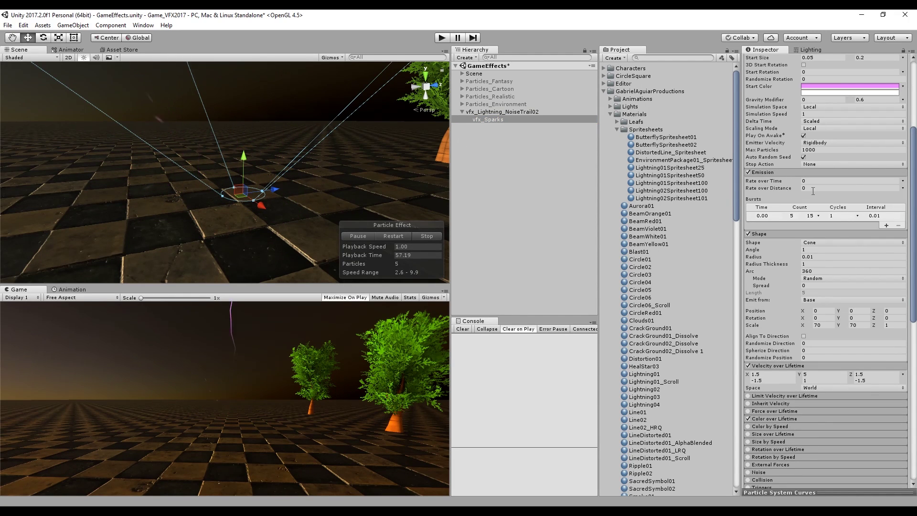
pyautogui.click(792, 215)
pyautogui.write('2')
pyautogui.press('Tab')
pyautogui.write('10')
# Lower the alpha of both sparks Start Color values, setting the white one to 128.
pyautogui.scroll(2, 849, 161)
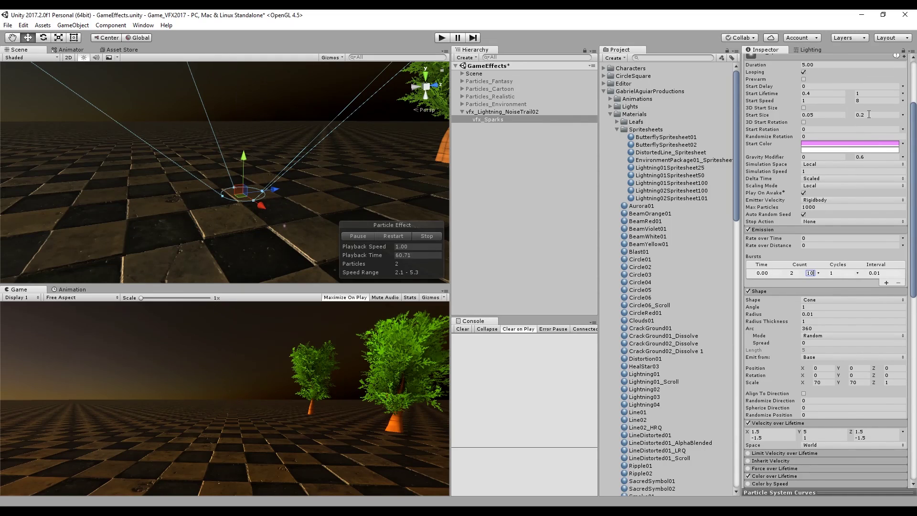
pyautogui.click(866, 143)
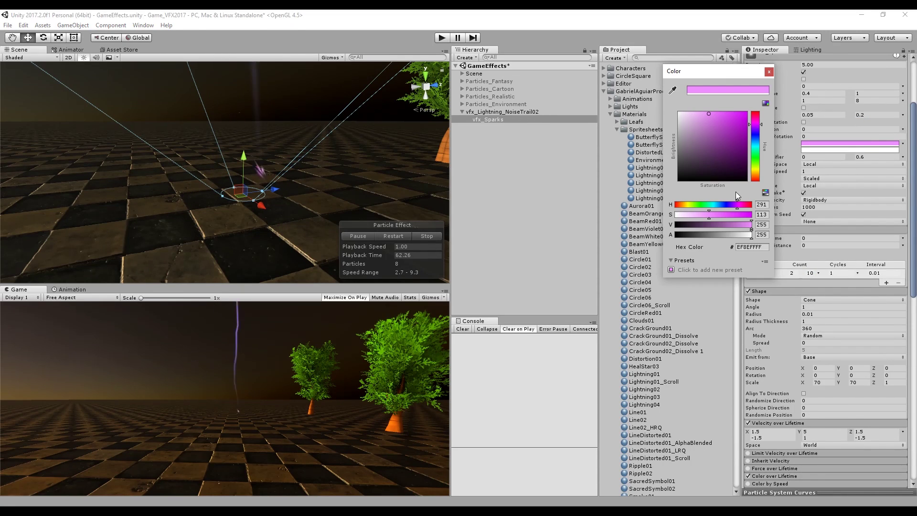
pyautogui.moveTo(720, 232); pyautogui.dragTo(715, 236)
pyautogui.click(829, 151)
pyautogui.click(714, 234)
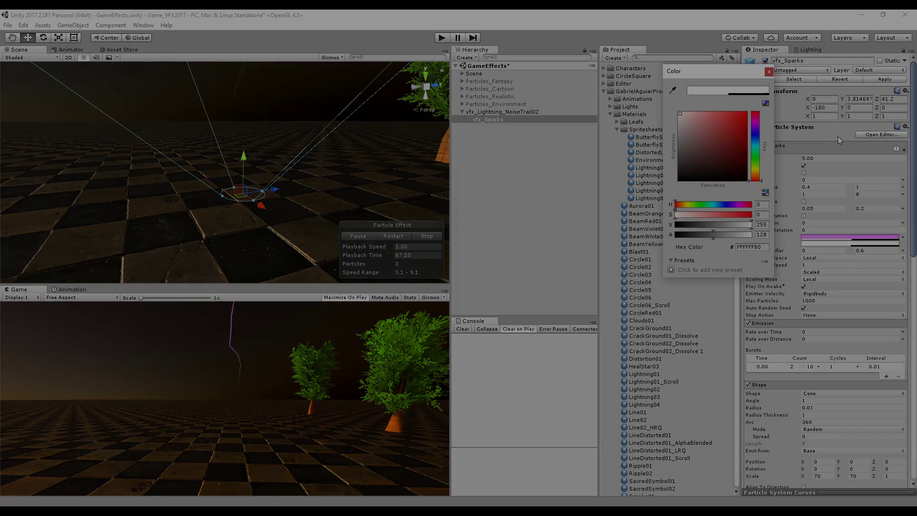
# In Photoshop, create a new document named Lightning02, 500 pixels wide and 1000 pixels high.
pyautogui.write('500')
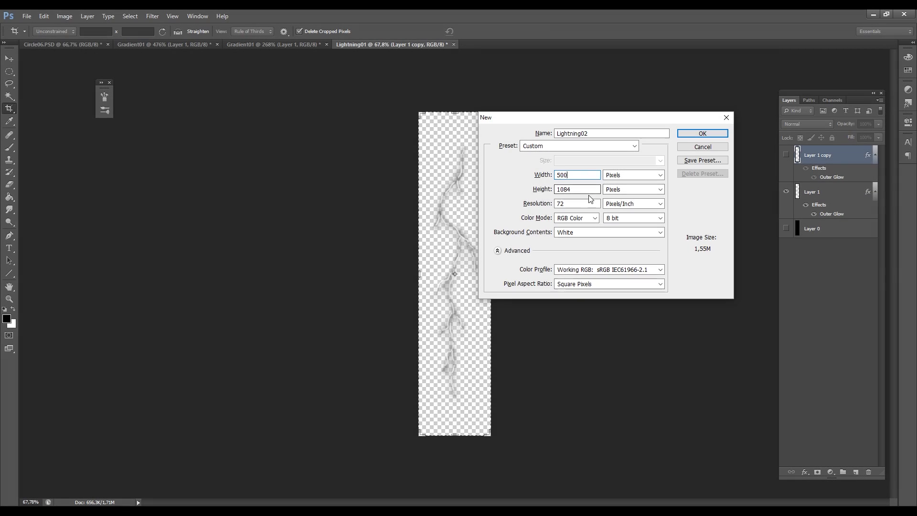
pyautogui.press('Tab')
pyautogui.write('1000')
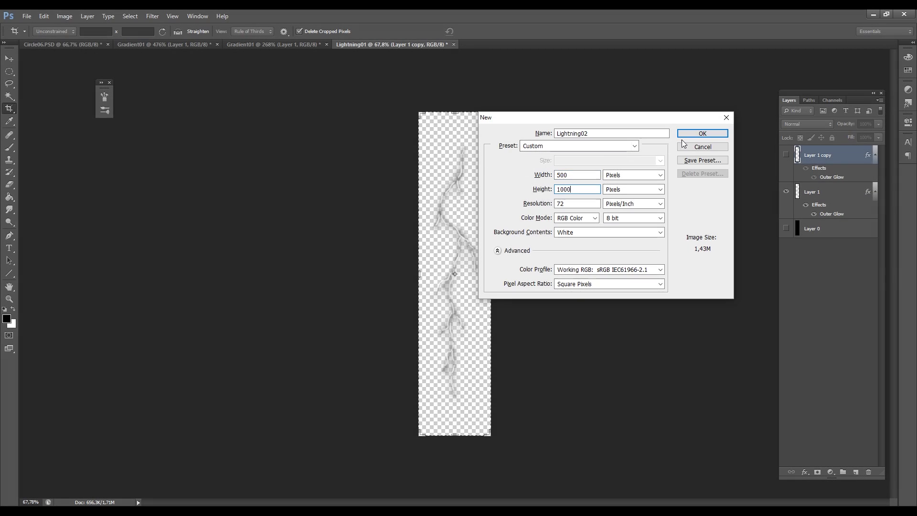
pyautogui.click(694, 133)
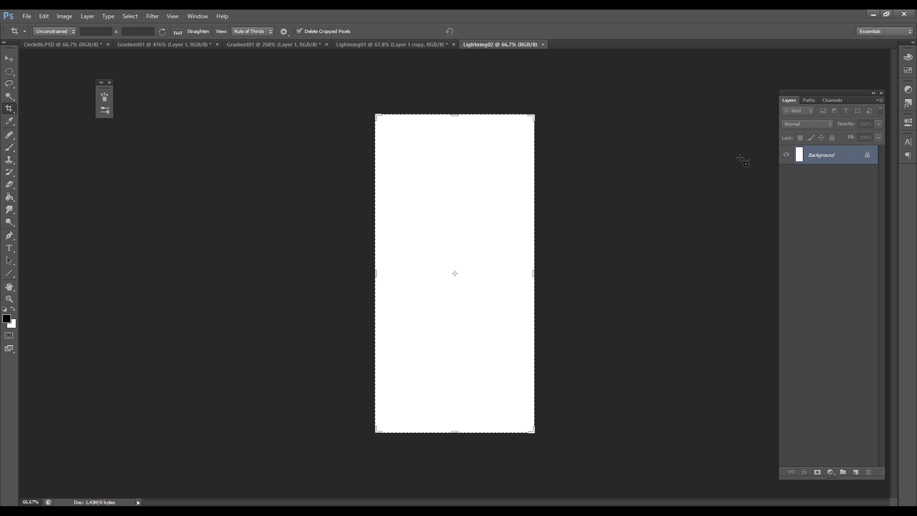
# Add a new empty layer, fill the Background layer with black, and ready a white brush on Layer 1.
pyautogui.hotkey('ctrl', 'shift', 'n')
pyautogui.press('Return')
pyautogui.press('g')
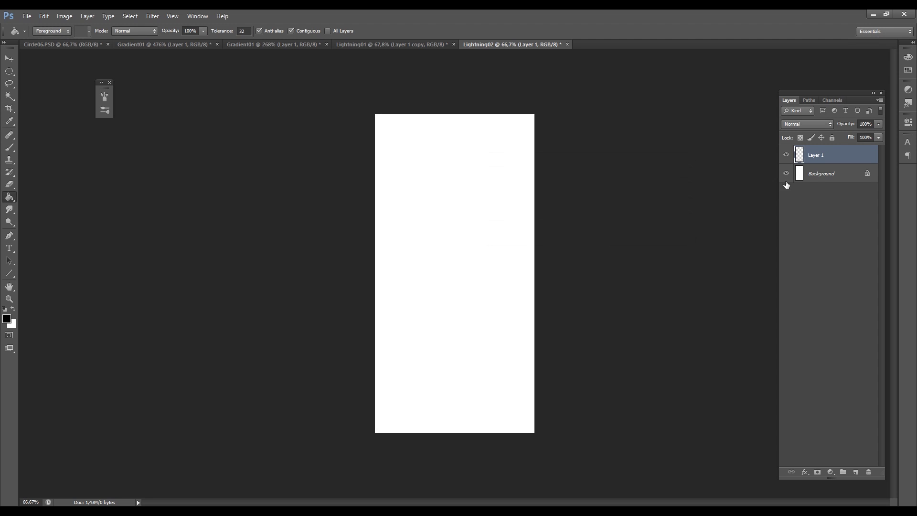
pyautogui.click(822, 174)
pyautogui.click(471, 196)
pyautogui.press('x')
pyautogui.click(831, 157)
pyautogui.press('b')
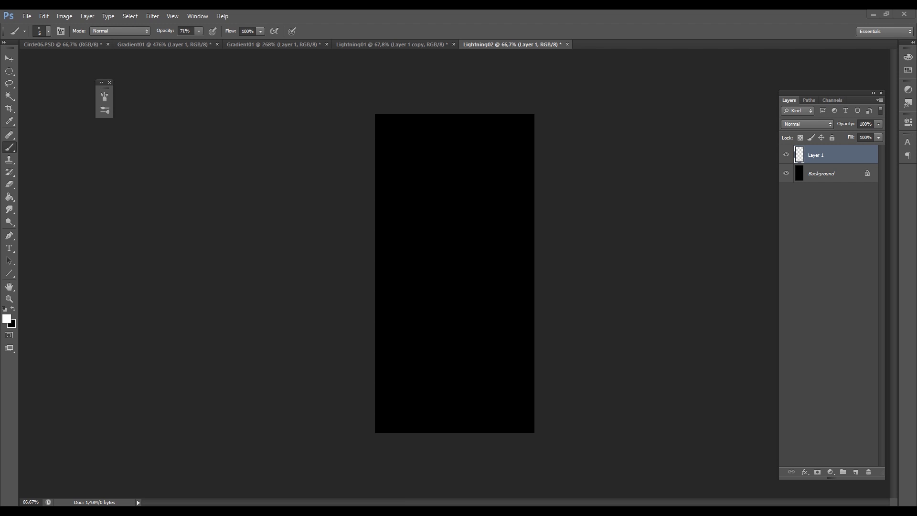
# Paint a faint lightning bolt with side branches down Layer 1 using a 24 px brush at 22% opacity.
pyautogui.keyDown('alt'); pyautogui.moveTo(444, 136); pyautogui.dragTo(447, 130, button='right'); pyautogui.keyUp('alt')
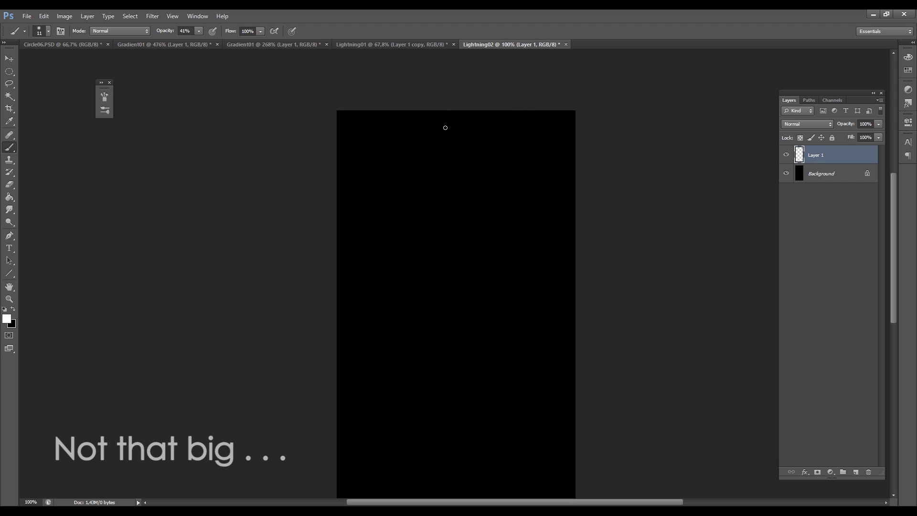
pyautogui.click(199, 31)
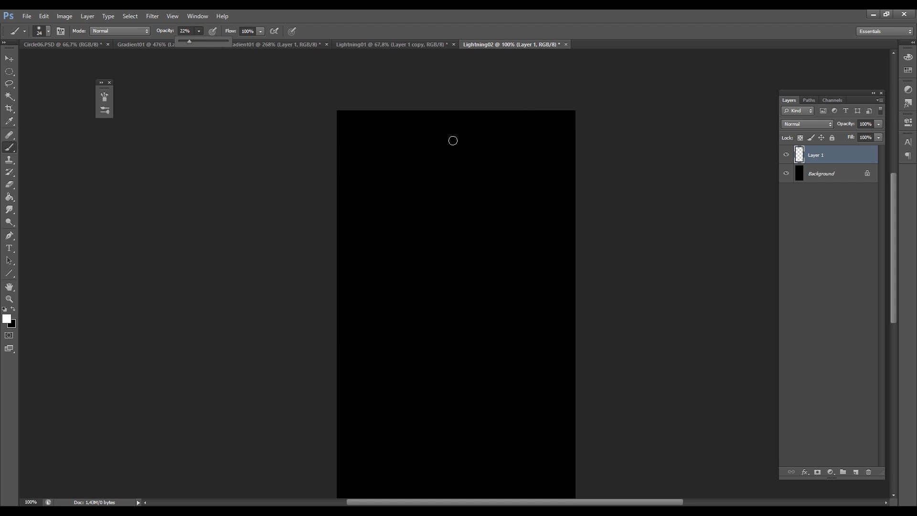
pyautogui.moveTo(443, 139)
pyautogui.mouseDown()
pyautogui.moveTo(430, 258)
pyautogui.moveTo(505, 401)
pyautogui.mouseUp()
pyautogui.moveTo(505, 401); pyautogui.dragTo(534, 266)
pyautogui.moveTo(478, 177)
pyautogui.mouseDown()
pyautogui.moveTo(474, 249)
pyautogui.moveTo(494, 404)
pyautogui.mouseUp()
pyautogui.moveTo(478, 198); pyautogui.dragTo(460, 275)
pyautogui.moveTo(449, 179); pyautogui.dragTo(401, 303)
pyautogui.moveTo(443, 209); pyautogui.dragTo(442, 256)
pyautogui.hotkey('ctrl', 'z')
pyautogui.moveTo(430, 231); pyautogui.dragTo(403, 260)
pyautogui.moveTo(452, 149); pyautogui.dragTo(468, 178)
pyautogui.moveTo(437, 145); pyautogui.dragTo(426, 159)
pyautogui.moveTo(504, 290); pyautogui.dragTo(525, 317)
pyautogui.moveTo(458, 299); pyautogui.dragTo(469, 335)
pyautogui.moveTo(459, 377); pyautogui.dragTo(444, 430)
pyautogui.moveTo(481, 412)
pyautogui.mouseDown()
pyautogui.moveTo(479, 344)
pyautogui.moveTo(478, 384)
pyautogui.mouseUp()
pyautogui.moveTo(498, 302); pyautogui.dragTo(492, 408)
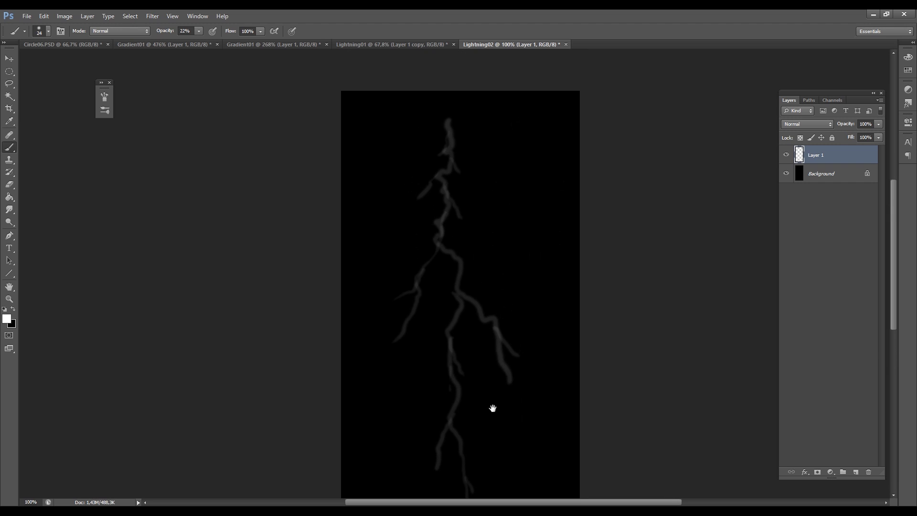
# Trace over the bolt and its branches with a 10 px brush at 22% opacity, adding thinner jagged offshoots.
pyautogui.click(459, 109)
pyautogui.click(444, 121)
pyautogui.keyDown('alt'); pyautogui.moveTo(431, 135); pyautogui.dragTo(425, 139, button='right'); pyautogui.keyUp('alt')
pyautogui.keyDown('alt'); pyautogui.moveTo(451, 100); pyautogui.dragTo(446, 101, button='right'); pyautogui.keyUp('alt')
pyautogui.moveTo(446, 110)
pyautogui.mouseDown()
pyautogui.moveTo(426, 201)
pyautogui.moveTo(391, 221)
pyautogui.mouseUp()
pyautogui.moveTo(441, 194); pyautogui.dragTo(474, 259)
pyautogui.moveTo(449, 220); pyautogui.dragTo(321, 355)
pyautogui.moveTo(410, 264); pyautogui.dragTo(391, 179)
pyautogui.moveTo(397, 190); pyautogui.dragTo(475, 321)
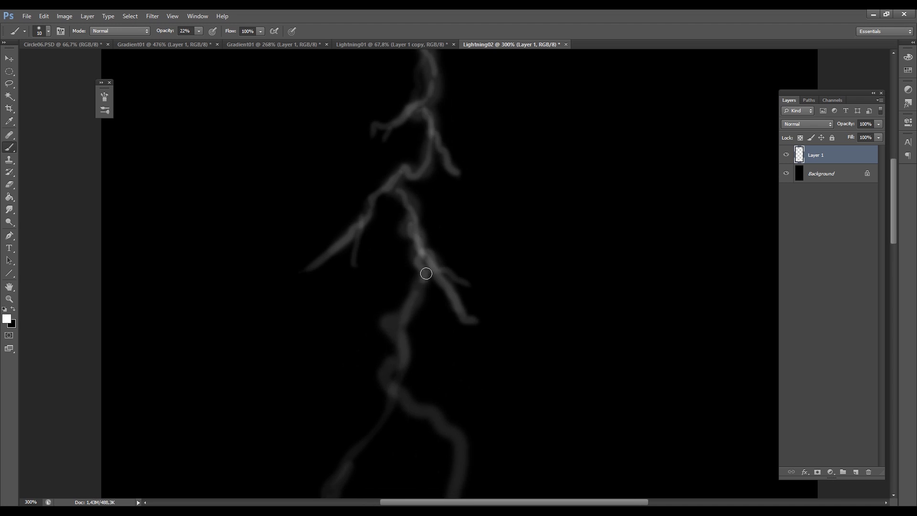
pyautogui.moveTo(394, 387)
pyautogui.mouseDown()
pyautogui.moveTo(448, 202)
pyautogui.moveTo(514, 312)
pyautogui.mouseUp()
pyautogui.moveTo(552, 327); pyautogui.dragTo(542, 260)
pyautogui.moveTo(610, 333); pyautogui.dragTo(574, 250)
pyautogui.moveTo(570, 266); pyautogui.dragTo(642, 377)
pyautogui.moveTo(614, 325); pyautogui.dragTo(600, 228)
pyautogui.moveTo(558, 196); pyautogui.dragTo(605, 386)
pyautogui.moveTo(440, 82); pyautogui.dragTo(460, 336)
pyautogui.moveTo(472, 495); pyautogui.dragTo(493, 270)
pyautogui.moveTo(445, 115); pyautogui.dragTo(399, 390)
pyautogui.moveTo(430, 344); pyautogui.dragTo(412, 226)
pyautogui.moveTo(448, 215); pyautogui.dragTo(477, 322)
pyautogui.moveTo(449, 158); pyautogui.dragTo(438, 308)
pyautogui.moveTo(420, 90); pyautogui.dragTo(405, 487)
pyautogui.moveTo(311, 222)
pyautogui.mouseDown()
pyautogui.moveTo(287, 274)
pyautogui.moveTo(229, 298)
pyautogui.mouseUp()
pyautogui.moveTo(356, 158); pyautogui.dragTo(345, 258)
pyautogui.moveTo(362, 86); pyautogui.dragTo(342, 378)
pyautogui.press('h')
pyautogui.moveTo(342, 256); pyautogui.dragTo(388, 127)
pyautogui.keyDown('ctrl'); pyautogui.click(389, 127); pyautogui.keyUp('ctrl')
pyautogui.keyDown('alt'); pyautogui.moveTo(384, 128); pyautogui.dragTo(381, 132, button='right'); pyautogui.keyUp('alt')
pyautogui.moveTo(400, 113)
pyautogui.mouseDown()
pyautogui.moveTo(384, 134)
pyautogui.moveTo(400, 199)
pyautogui.mouseUp()
pyautogui.hotkey('ctrl', 'alt', 'z')
pyautogui.hotkey('ctrl', 'alt', 'z')
# Brighten the bolt's core and branches with a 5 px brush at about 46% opacity, adding small offshoots.
pyautogui.click(199, 31)
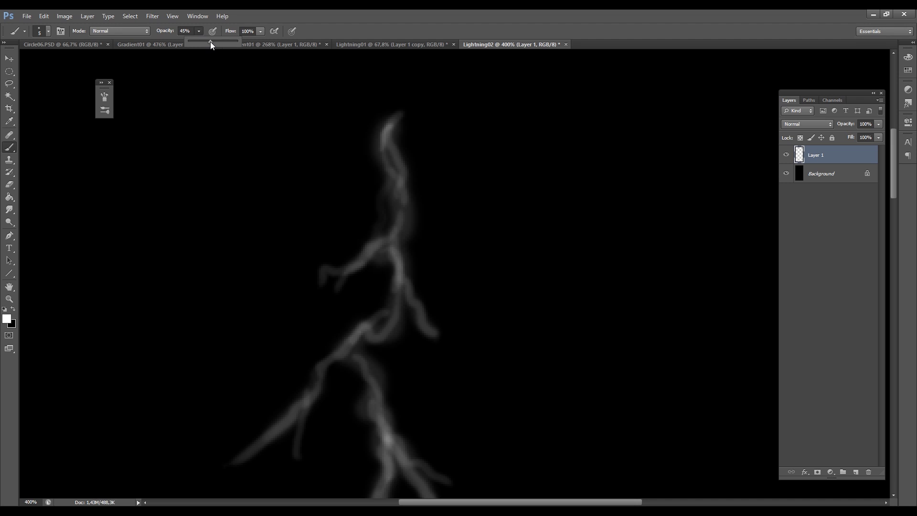
pyautogui.moveTo(395, 125)
pyautogui.mouseDown()
pyautogui.moveTo(385, 132)
pyautogui.moveTo(399, 175)
pyautogui.moveTo(398, 282)
pyautogui.mouseUp()
pyautogui.moveTo(381, 243); pyautogui.dragTo(326, 276)
pyautogui.moveTo(406, 282)
pyautogui.mouseDown()
pyautogui.moveTo(443, 328)
pyautogui.moveTo(344, 354)
pyautogui.mouseUp()
pyautogui.moveTo(370, 366); pyautogui.dragTo(407, 236)
pyautogui.moveTo(382, 225)
pyautogui.mouseDown()
pyautogui.moveTo(414, 265)
pyautogui.moveTo(424, 308)
pyautogui.mouseUp()
pyautogui.moveTo(424, 308); pyautogui.dragTo(482, 345)
pyautogui.moveTo(411, 406); pyautogui.dragTo(429, 125)
pyautogui.moveTo(443, 81); pyautogui.dragTo(413, 376)
pyautogui.moveTo(442, 77); pyautogui.dragTo(413, 205)
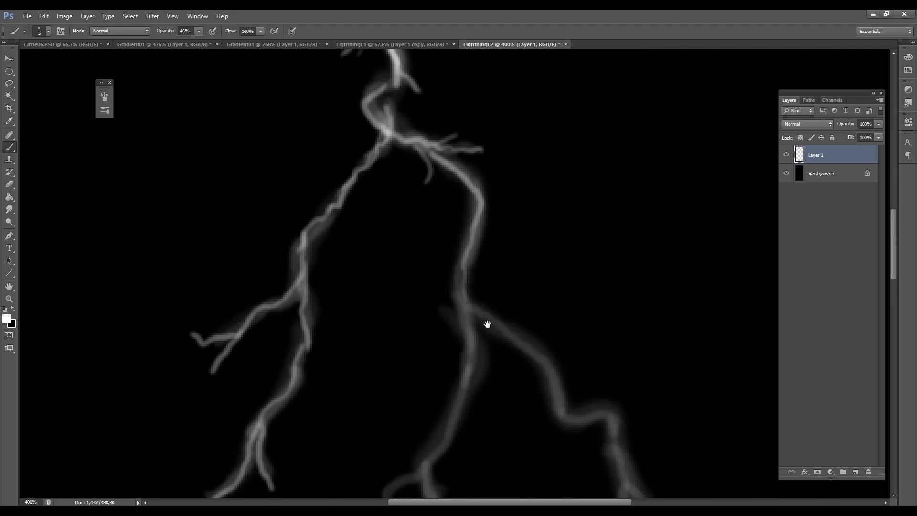
pyautogui.moveTo(460, 210); pyautogui.dragTo(472, 57)
pyautogui.moveTo(440, 157); pyautogui.dragTo(397, 253)
pyautogui.moveTo(462, 173); pyautogui.dragTo(470, 207)
pyautogui.moveTo(470, 249); pyautogui.dragTo(484, 423)
pyautogui.hotkey('ctrl', '-')
pyautogui.moveTo(487, 86); pyautogui.dragTo(462, 420)
pyautogui.moveTo(520, 384); pyautogui.dragTo(529, 420)
pyautogui.moveTo(478, 143); pyautogui.dragTo(495, 394)
pyautogui.hotkey('ctrl', '+')
# Paint finer detail over the bolt's remaining lower and outer branches with a smaller brush.
pyautogui.moveTo(420, 406); pyautogui.dragTo(454, 201)
pyautogui.press('[')
pyautogui.press('[')
pyautogui.press('[')
pyautogui.moveTo(425, 174); pyautogui.dragTo(448, 218)
pyautogui.moveTo(453, 238); pyautogui.dragTo(525, 274)
pyautogui.moveTo(466, 451)
pyautogui.mouseDown()
pyautogui.moveTo(489, 257)
pyautogui.moveTo(547, 120)
pyautogui.mouseUp()
pyautogui.moveTo(442, 174); pyautogui.dragTo(286, 356)
pyautogui.moveTo(334, 334); pyautogui.dragTo(379, 266)
pyautogui.moveTo(606, 91); pyautogui.dragTo(620, 199)
pyautogui.moveTo(621, 334)
pyautogui.mouseDown()
pyautogui.moveTo(472, 216)
pyautogui.moveTo(403, 113)
pyautogui.mouseUp()
pyautogui.moveTo(615, 200); pyautogui.dragTo(673, 260)
pyautogui.moveTo(575, 291)
pyautogui.mouseDown()
pyautogui.moveTo(600, 371)
pyautogui.moveTo(568, 473)
pyautogui.moveTo(549, 492)
pyautogui.mouseUp()
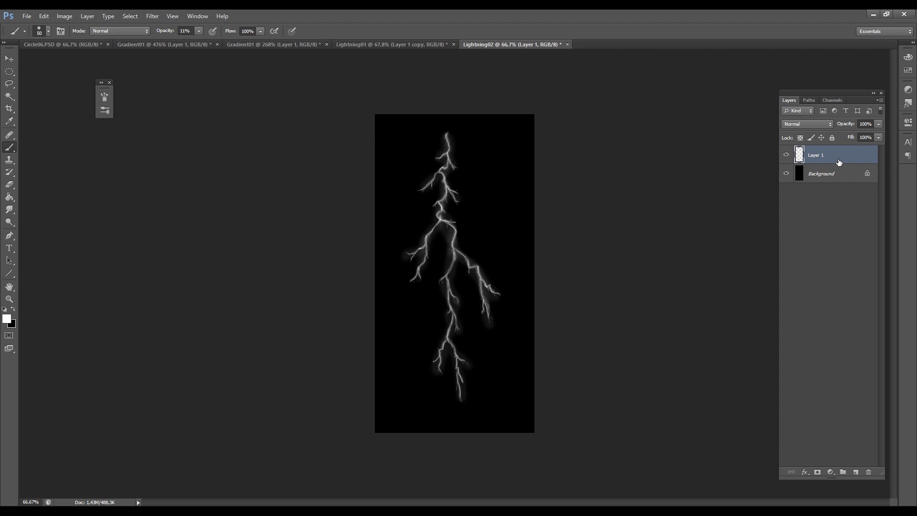
# Add a white Outer Glow with a larger size to Layer 1 and hide the black Background layer.
pyautogui.doubleClick(839, 162)
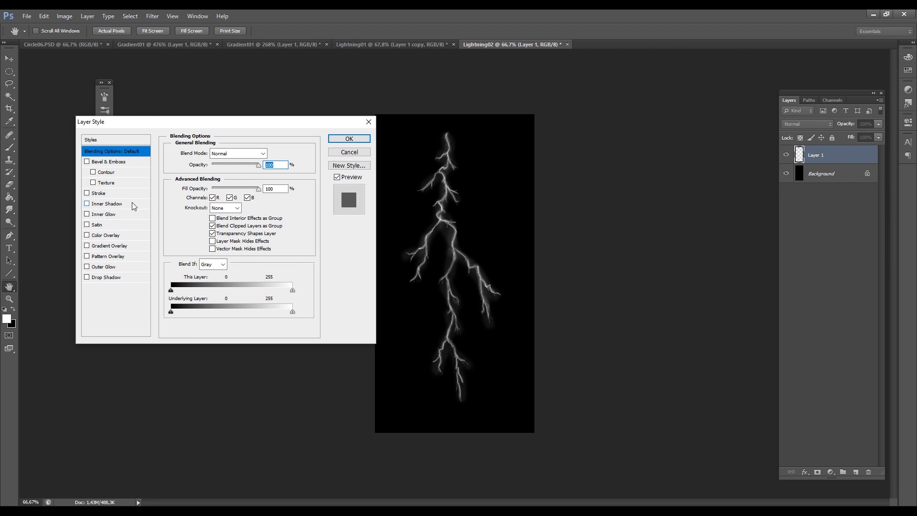
pyautogui.click(104, 267)
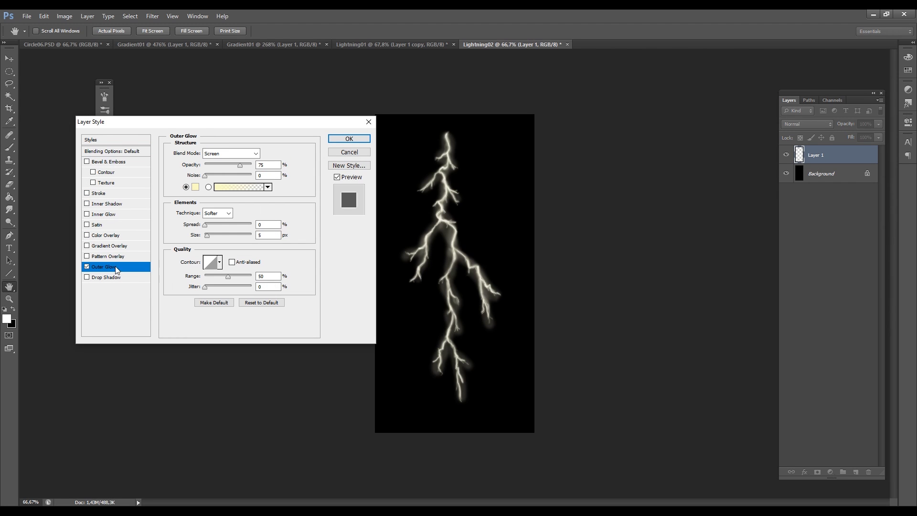
pyautogui.click(195, 186)
pyautogui.press('Return')
pyautogui.moveTo(218, 233); pyautogui.dragTo(212, 241)
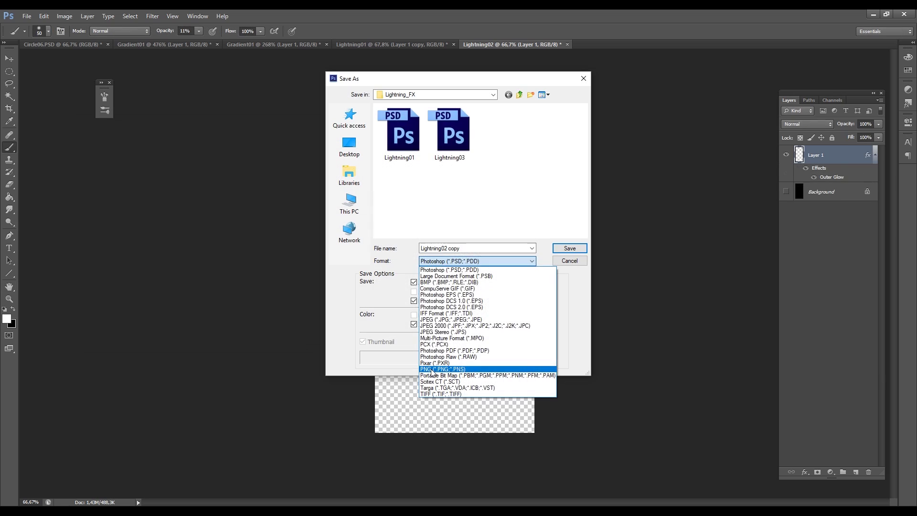
pyautogui.click(475, 368)
pyautogui.moveTo(473, 248); pyautogui.dragTo(445, 239)
pyautogui.write('2')
pyautogui.press('Return')
pyautogui.click(493, 167)
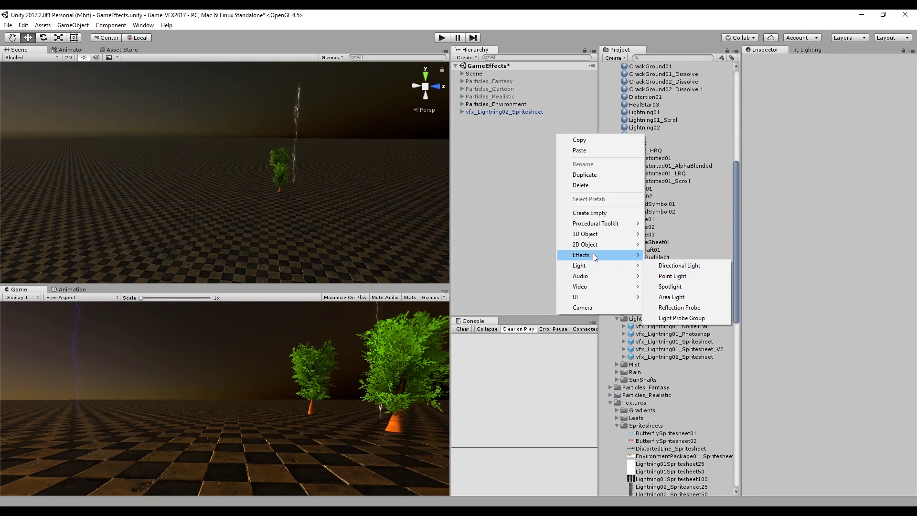
# In Unity, create a new particle system and name it vfx_Lightning02_Photoshop.
pyautogui.moveTo(592, 253)
pyautogui.click(692, 256)
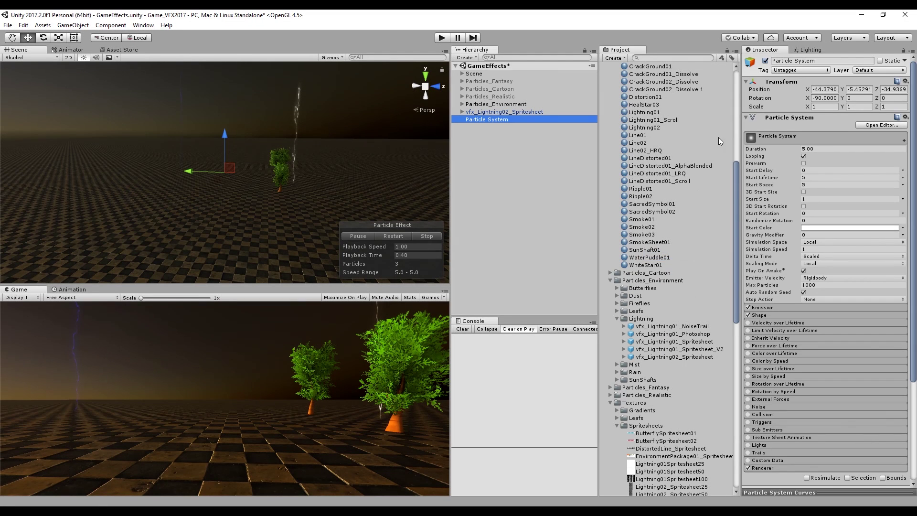
pyautogui.press('v')
pyautogui.press('f')
pyautogui.press('x')
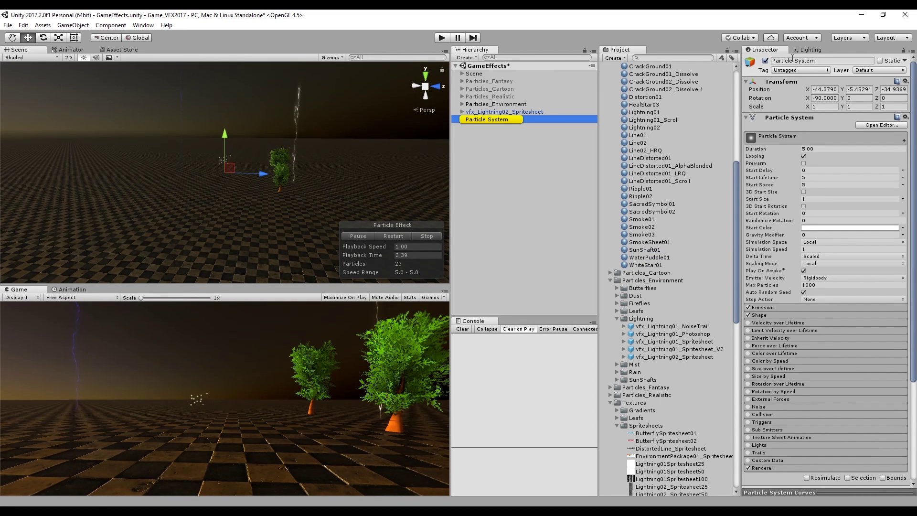
pyautogui.click(792, 60)
pyautogui.write('vfx_Lightning02_Photoshop')
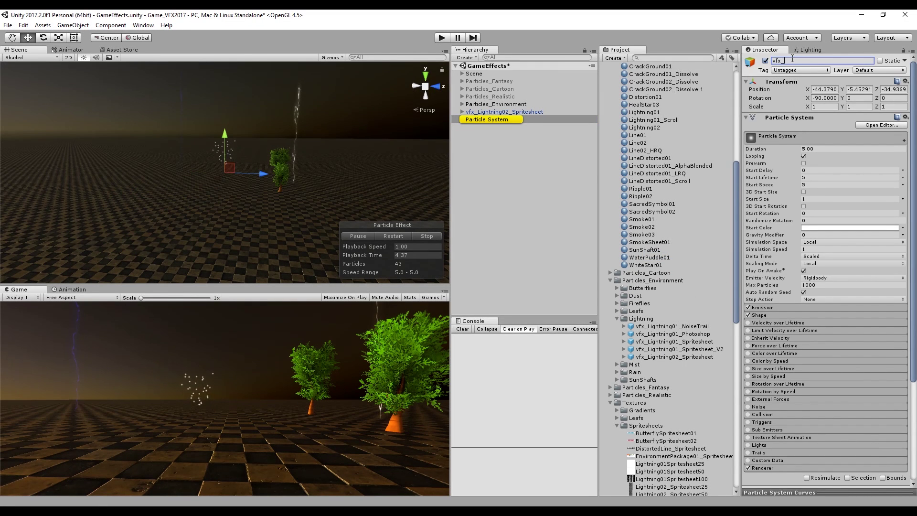
pyautogui.press('Return')
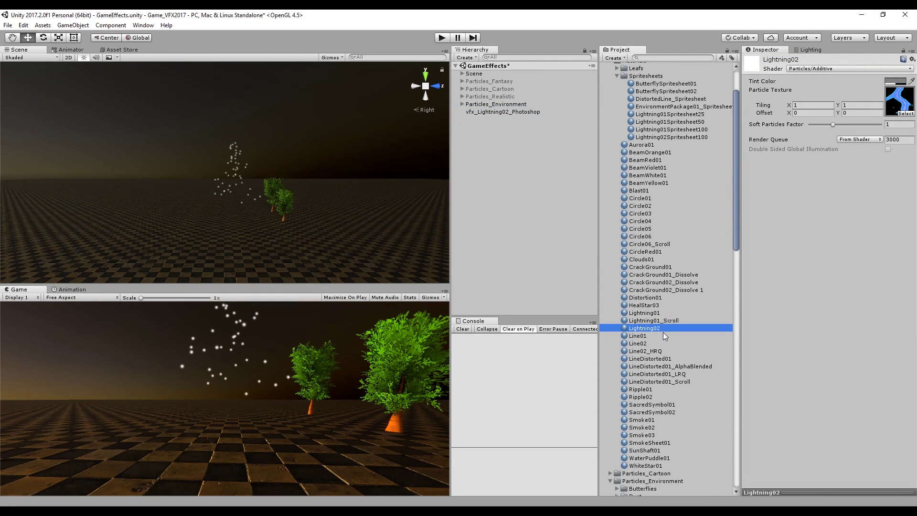
# Duplicate the Lightning02 material, give the copy the Lightning03 texture, and apply it to vfx_Lightning02_Photoshop.
pyautogui.hotkey('ctrl', 'd')
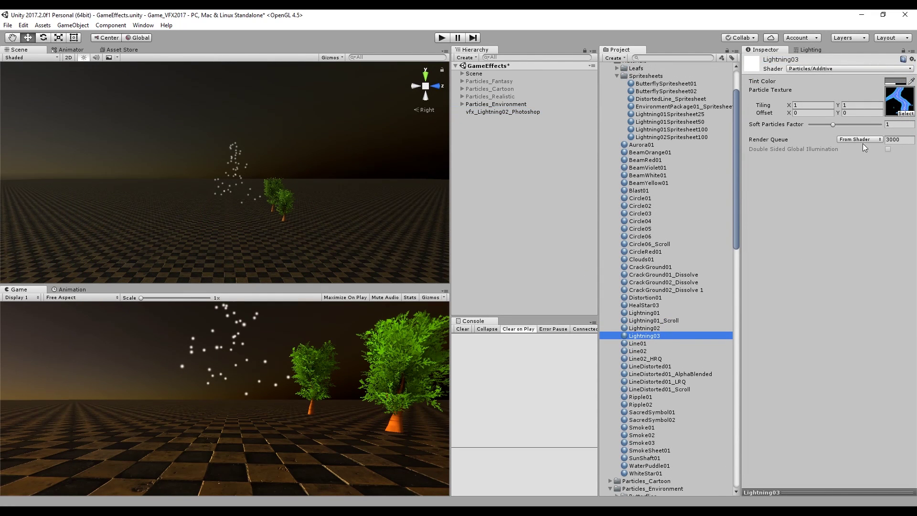
pyautogui.scroll(-15, 661, 330)
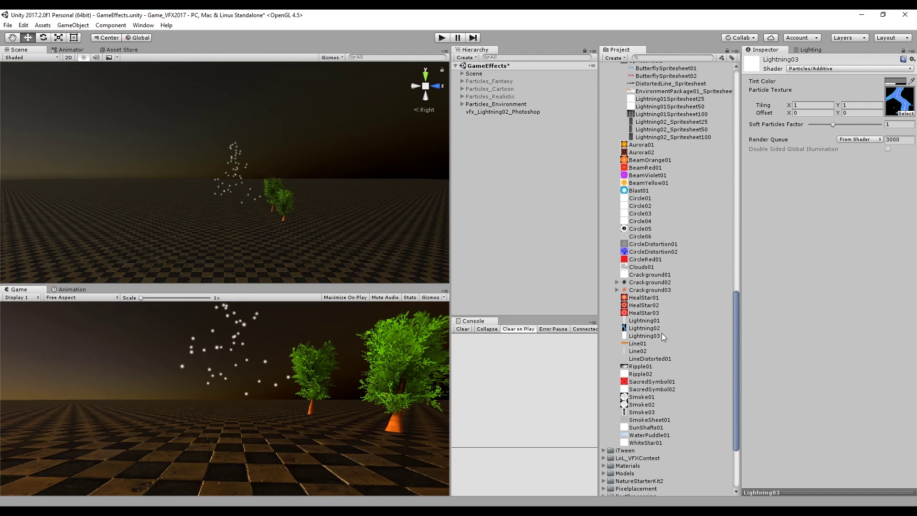
pyautogui.moveTo(655, 336); pyautogui.dragTo(900, 101)
pyautogui.scroll(10, 629, 237)
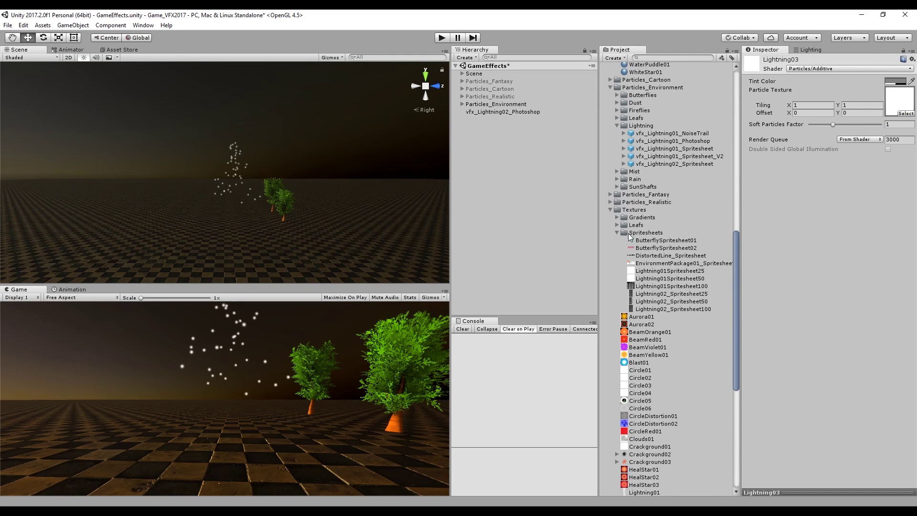
pyautogui.scroll(12, 620, 267)
pyautogui.moveTo(649, 249); pyautogui.dragTo(507, 112)
# Set vfx_Lightning02_Photoshop's Start Speed to 0 and emission Rate over Time to 0.8, and restart the preview.
pyautogui.click(502, 111)
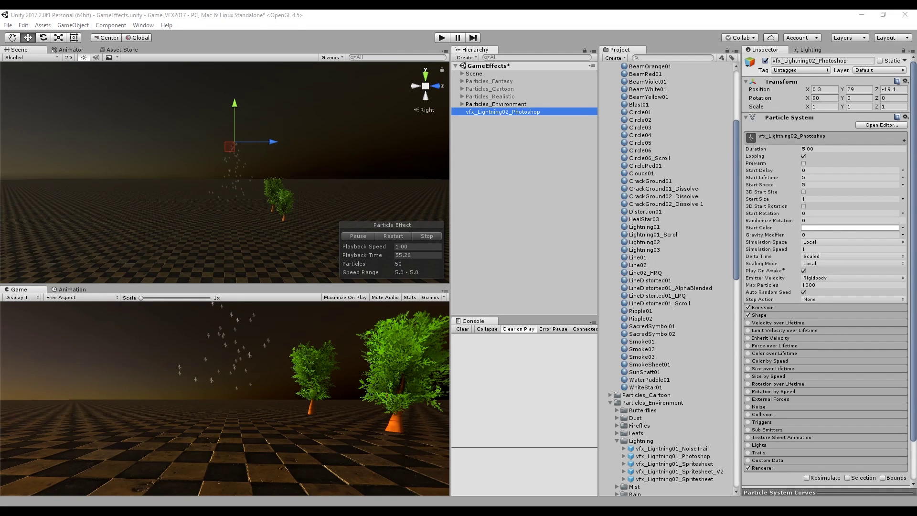
pyautogui.click(840, 185)
pyautogui.write('0')
pyautogui.click(788, 307)
pyautogui.click(809, 316)
pyautogui.write('.8')
pyautogui.click(398, 236)
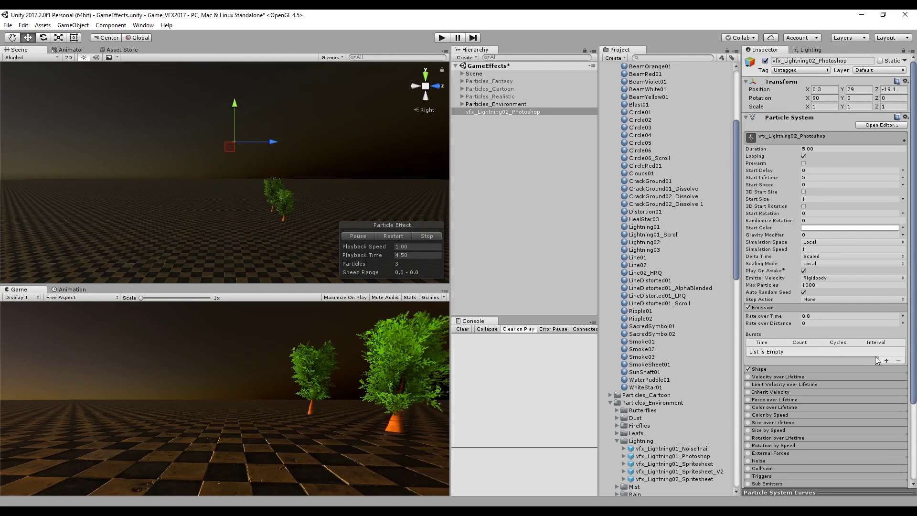
# Enable 3D Start Size random between two constants with Y values 60 and 50, and restart the preview.
pyautogui.click(788, 307)
pyautogui.click(902, 198)
pyautogui.click(850, 229)
pyautogui.click(803, 192)
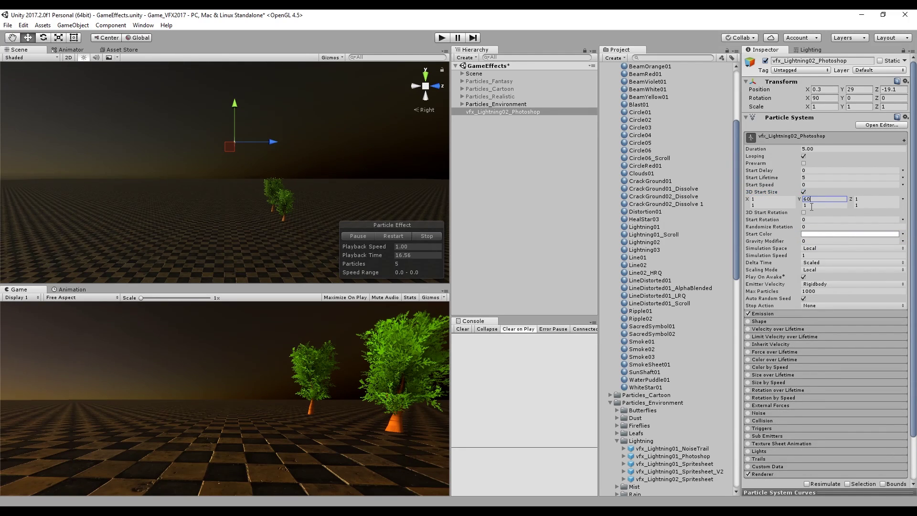
pyautogui.click(811, 205)
pyautogui.write('50')
pyautogui.click(391, 236)
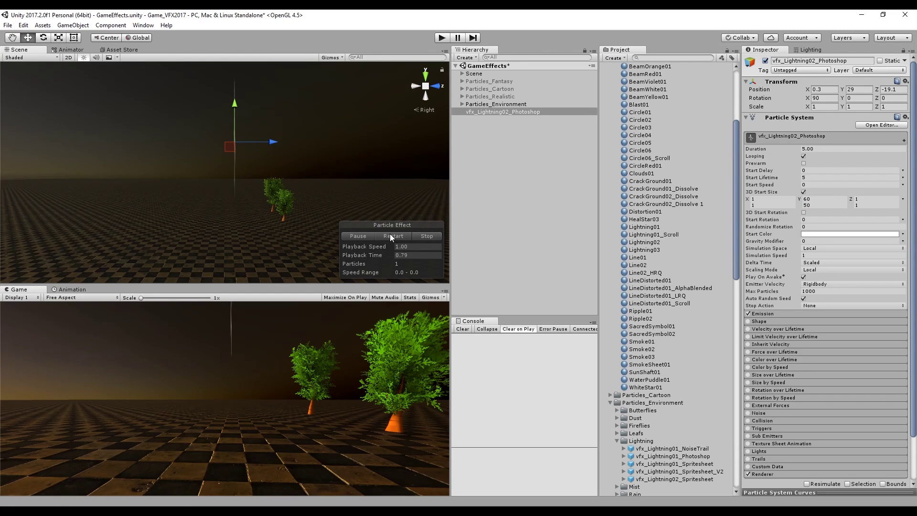
# Set the 3D Start Size X values to 30 and 10, restart the preview and pause it with a bolt showing.
pyautogui.click(769, 198)
pyautogui.write('30')
pyautogui.click(768, 205)
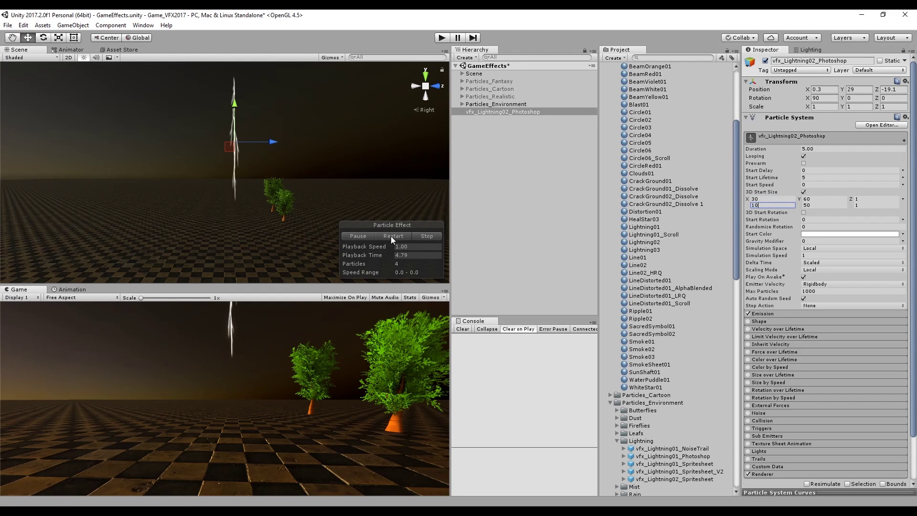
pyautogui.click(391, 236)
pyautogui.press('f')
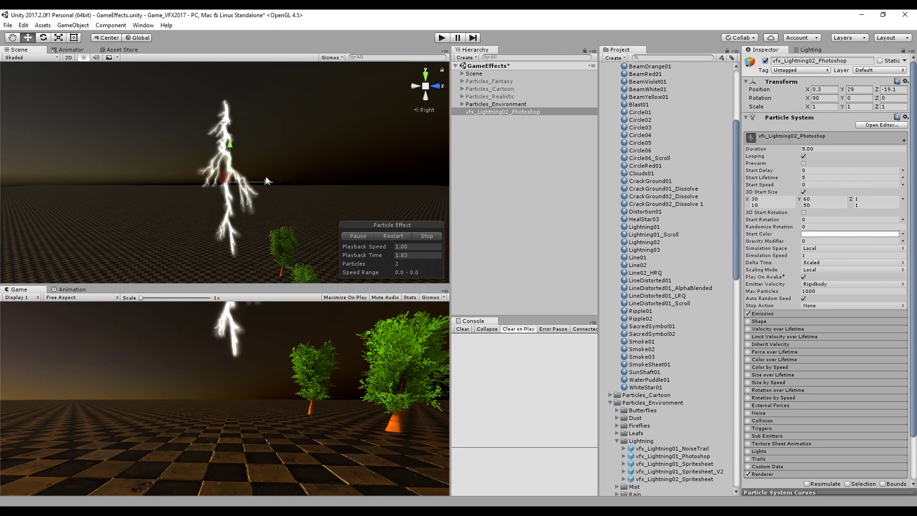
pyautogui.click(385, 236)
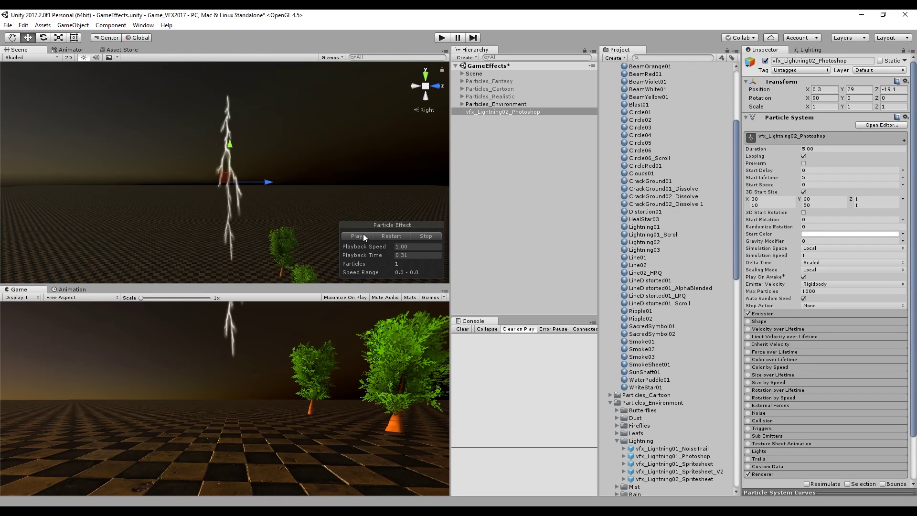
# Adjust the Renderer's Y pivot so the bolt rises above the emitter, and lower the emitter to Position Y 0.
pyautogui.scroll(-3, 813, 330)
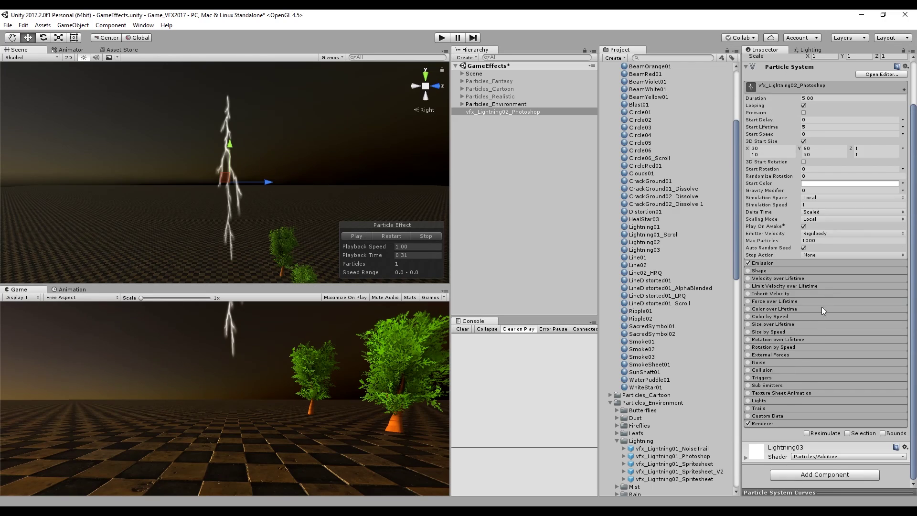
pyautogui.click(774, 423)
pyautogui.scroll(-5, 840, 382)
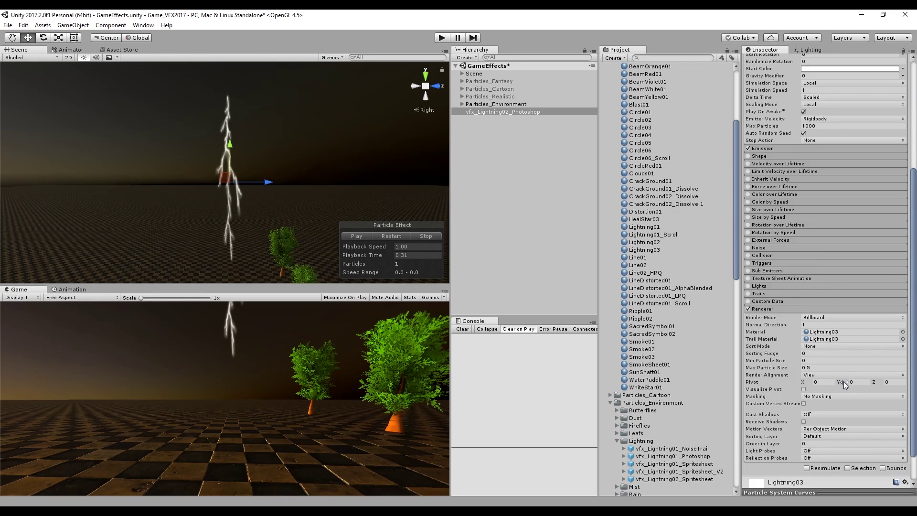
pyautogui.moveTo(843, 381); pyautogui.dragTo(838, 377)
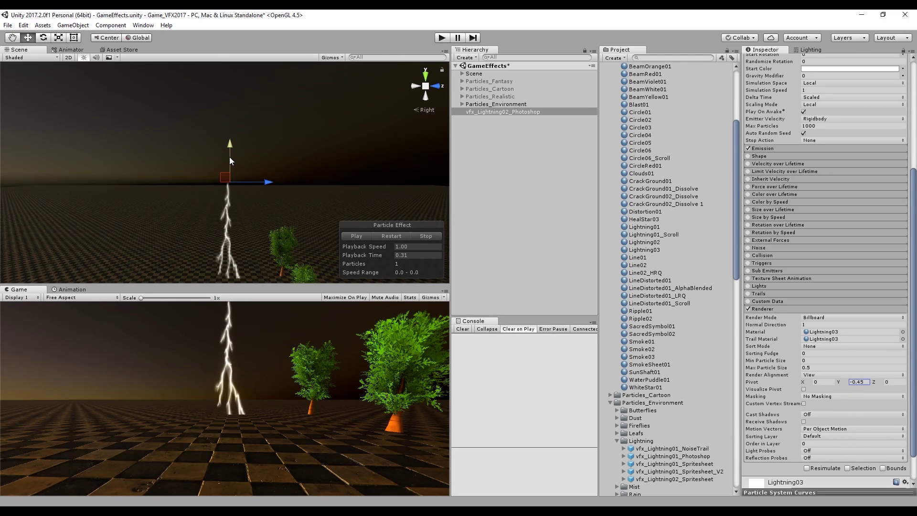
pyautogui.moveTo(229, 156); pyautogui.dragTo(233, 82)
pyautogui.moveTo(847, 382); pyautogui.dragTo(856, 374)
pyautogui.moveTo(227, 79); pyautogui.dragTo(205, 263)
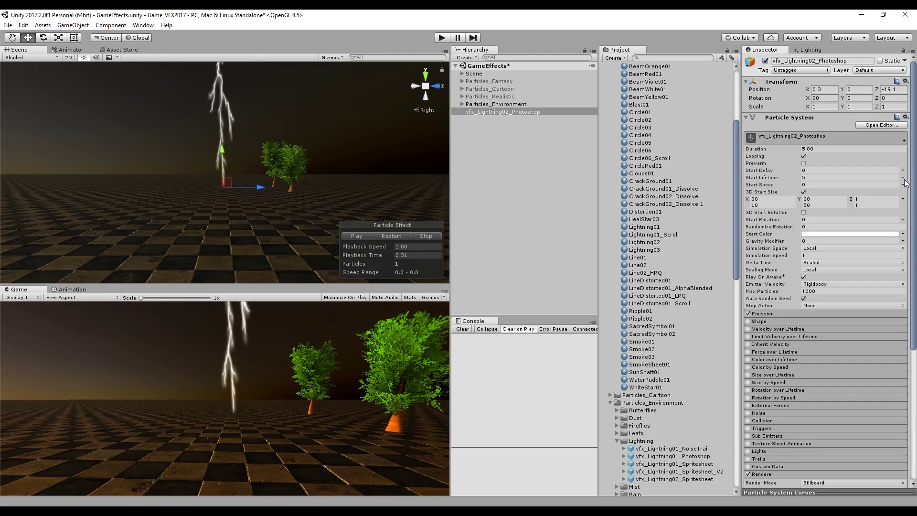
# Make Start Lifetime random between two constants, 0.3 and 0.5.
pyautogui.click(903, 178)
pyautogui.click(869, 207)
pyautogui.write('.3')
pyautogui.click(870, 177)
pyautogui.write('.5')
# Enable 3D Start Rotation random between two constants with Y values 360 and 0, and replay the preview.
pyautogui.click(804, 213)
pyautogui.click(902, 219)
pyautogui.click(881, 253)
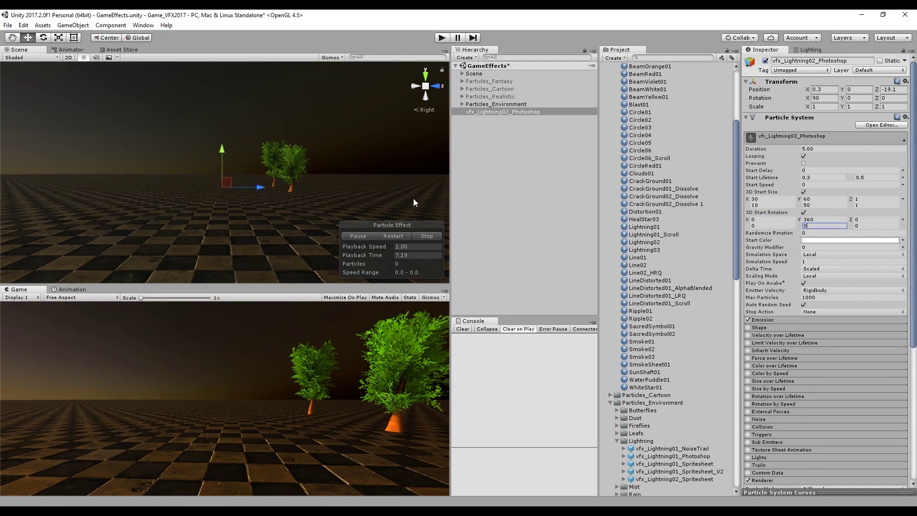
pyautogui.click(393, 236)
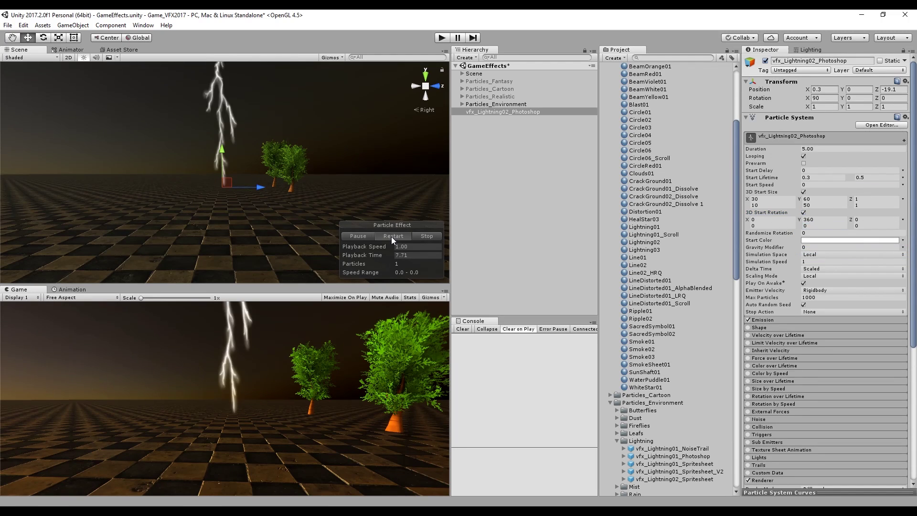
pyautogui.click(427, 236)
# Enable Color over Lifetime with the dark-blue-to-white flickering transparency gradient preset, and restart the preview.
pyautogui.scroll(-3, 764, 311)
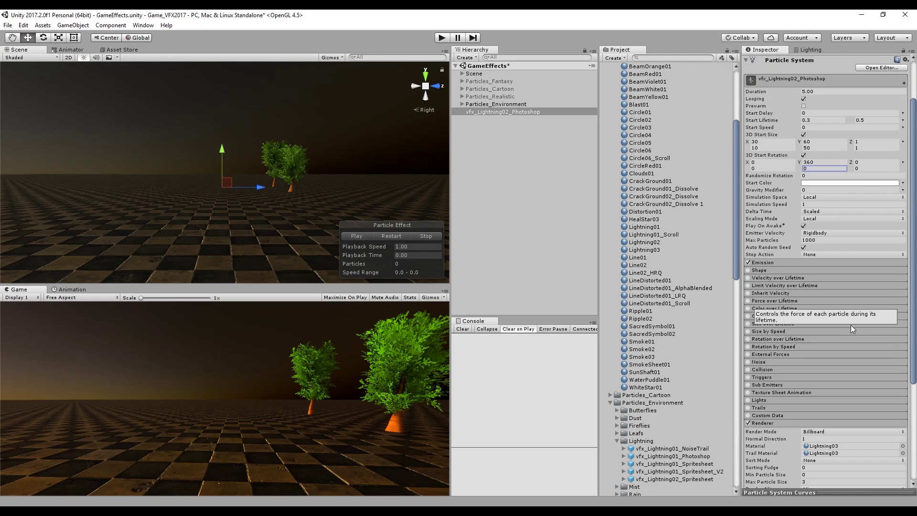
pyautogui.click(748, 308)
pyautogui.click(763, 308)
pyautogui.click(827, 317)
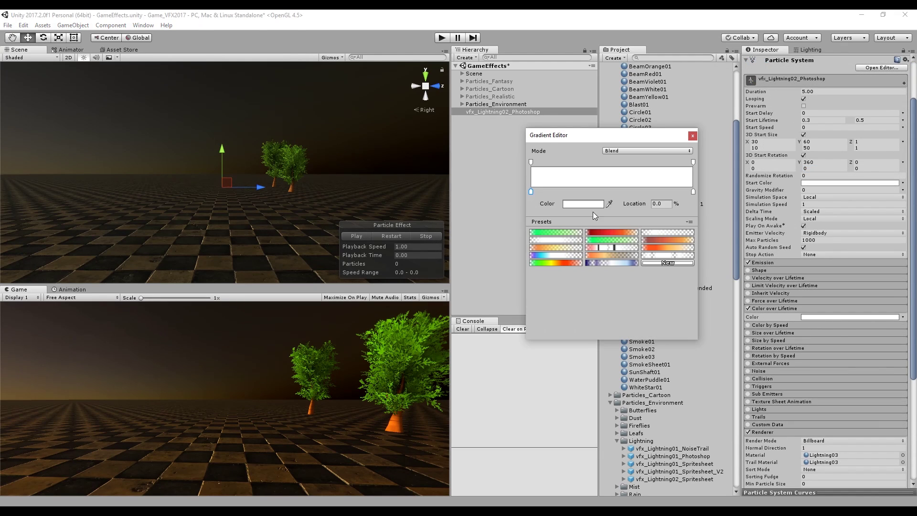
pyautogui.click(609, 263)
pyautogui.click(395, 236)
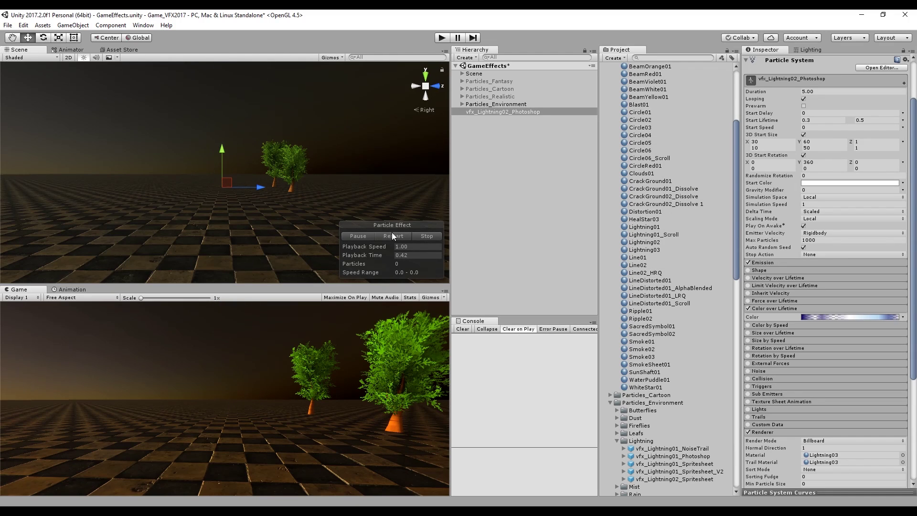
# Collapse the Color over Lifetime settings and replay the particle preview several times to check the lightning flashes.
pyautogui.click(394, 237)
pyautogui.click(433, 238)
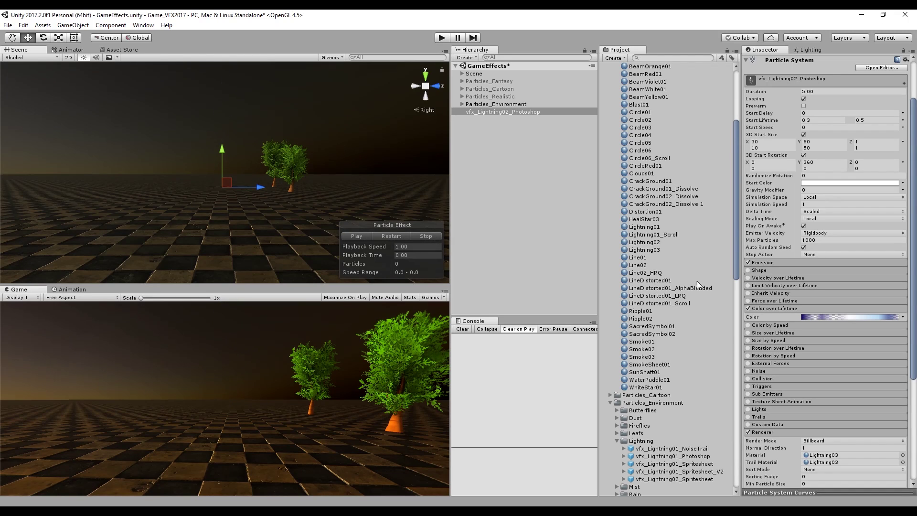
pyautogui.click(779, 310)
pyautogui.click(391, 235)
pyautogui.click(392, 235)
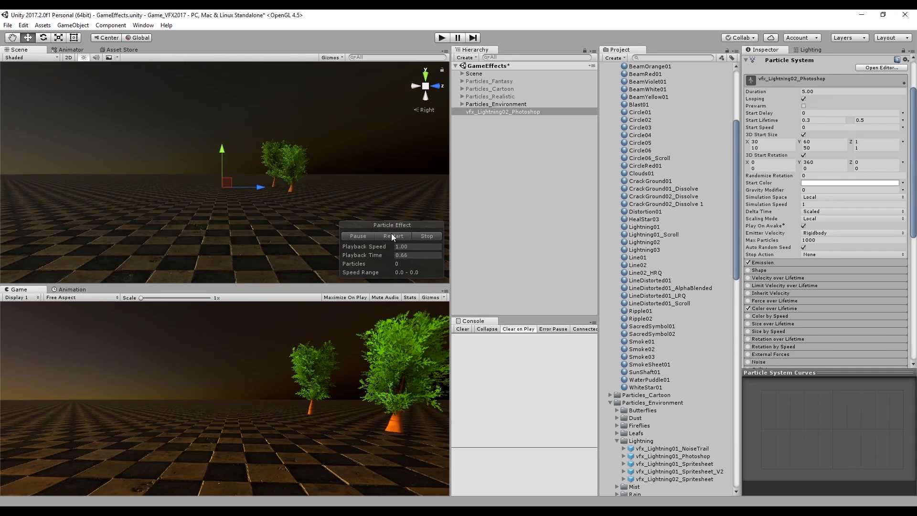
pyautogui.click(392, 235)
pyautogui.click(392, 235)
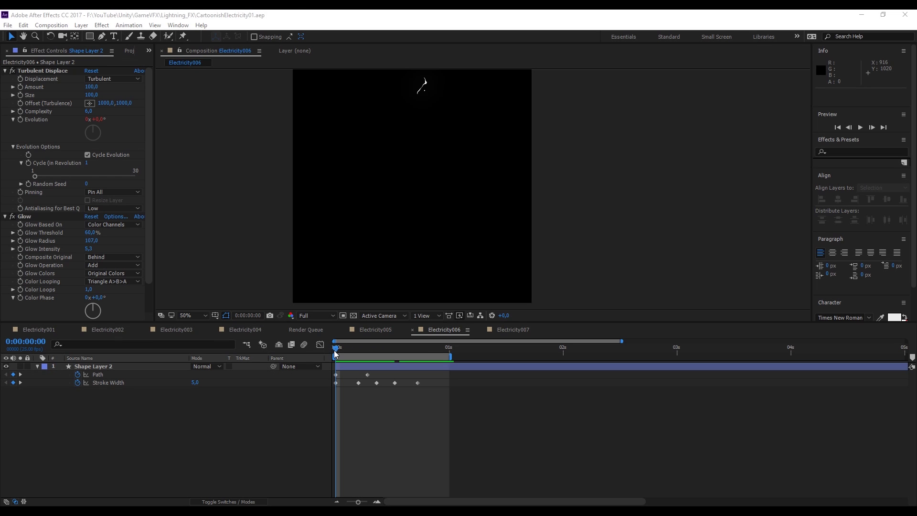
# Switch to After Effects and play back the Electricity006 composition as a reference for the animated bolt.
pyautogui.moveTo(336, 353); pyautogui.dragTo(424, 349)
pyautogui.press('space')
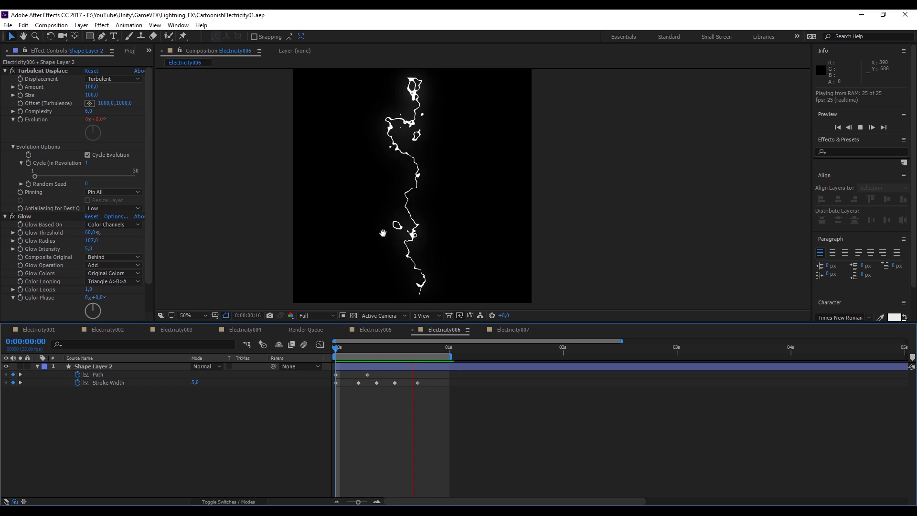
pyautogui.press('space')
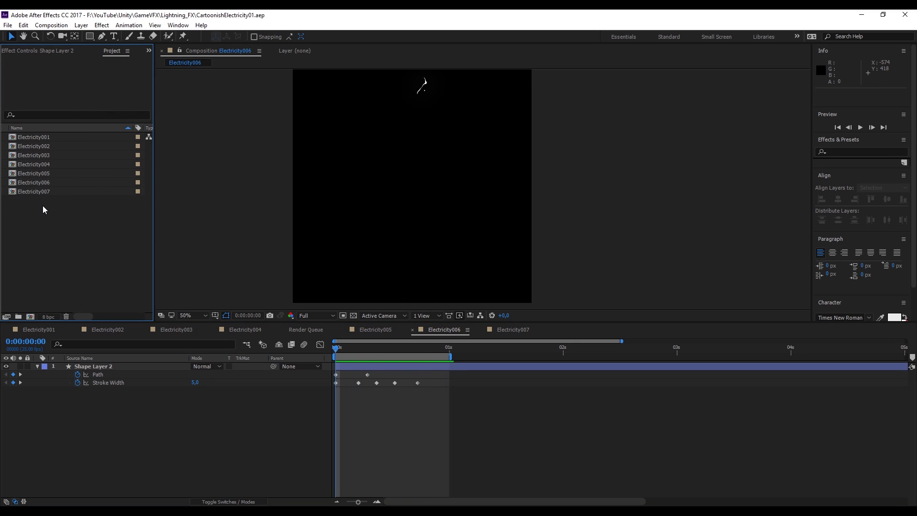
# Create a new composition named Electricity008, 500 x 1000 px, with a duration of one second.
pyautogui.rightClick(42, 210)
pyautogui.click(69, 215)
pyautogui.write('Electricity008')
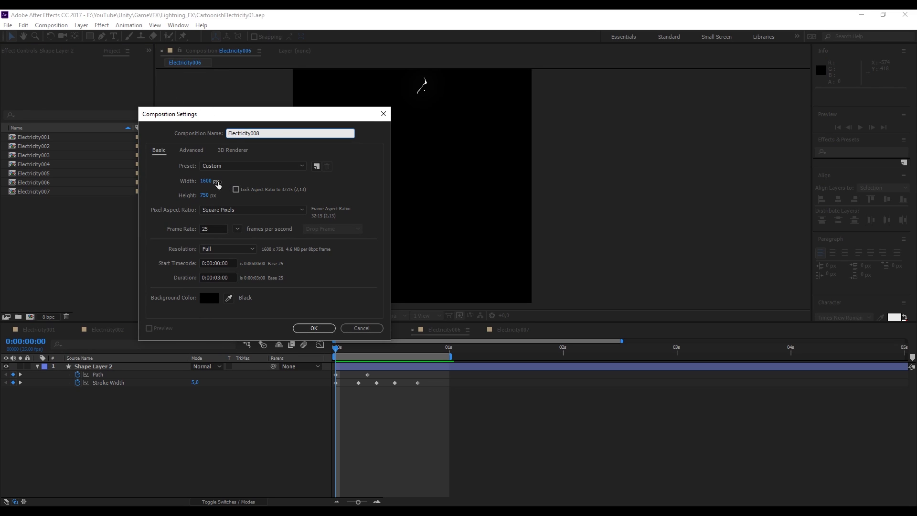
pyautogui.click(206, 181)
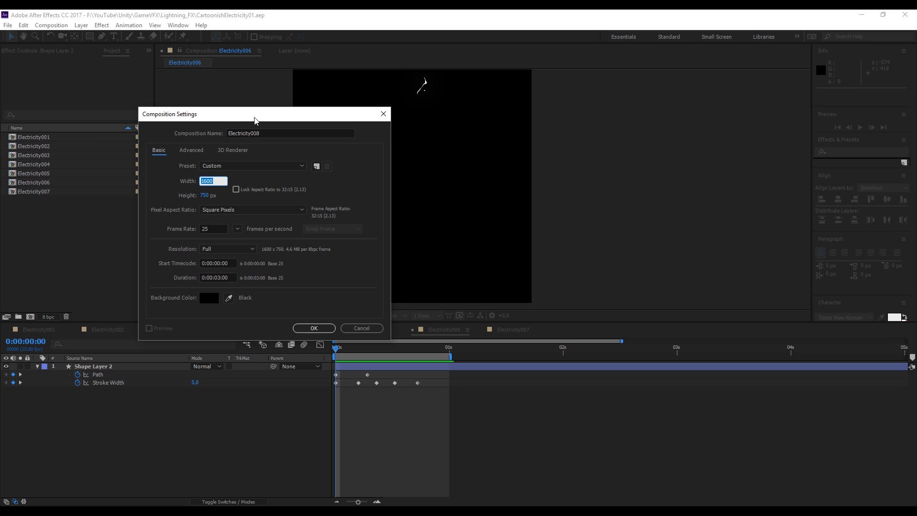
pyautogui.write('500')
pyautogui.click(210, 197)
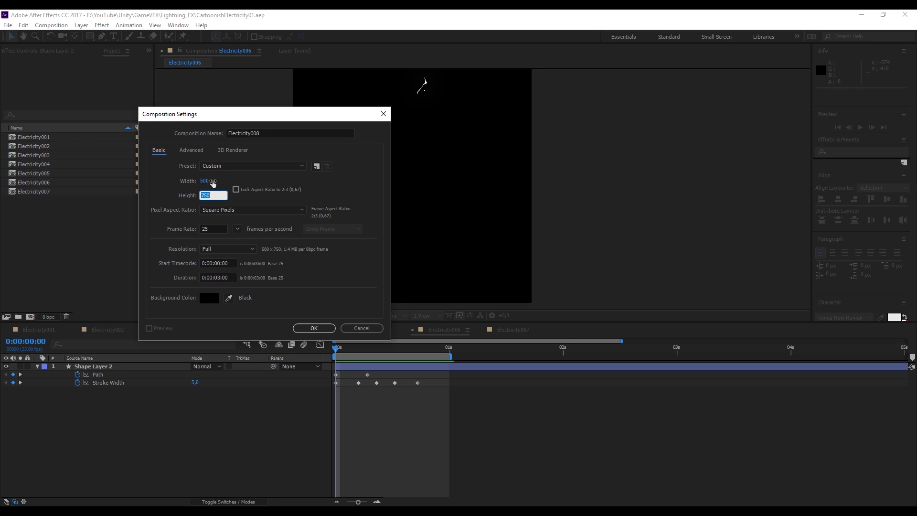
pyautogui.write('1000')
pyautogui.click(220, 278)
pyautogui.press('Left')
pyautogui.press('Return')
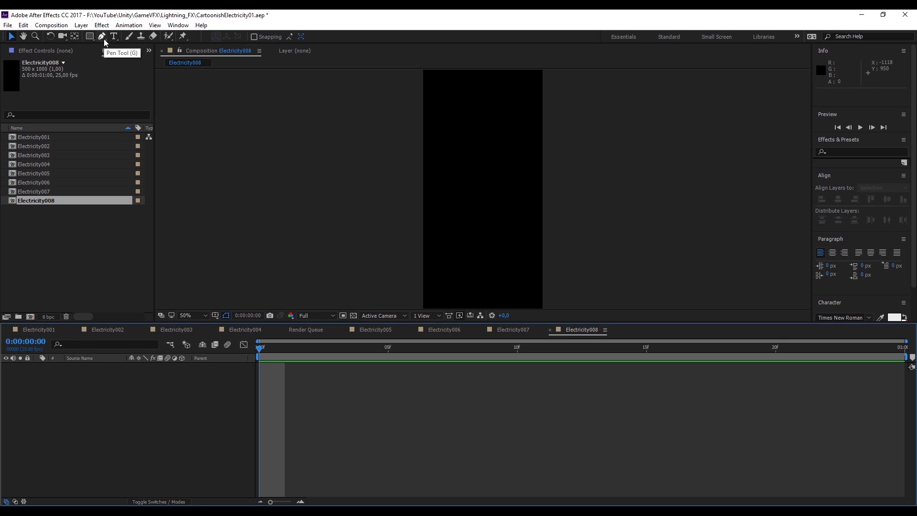
# Draw a vertical zigzag lightning path with the Pen tool, running from the upper edge of the composition to its lower edge.
pyautogui.click(170, 51)
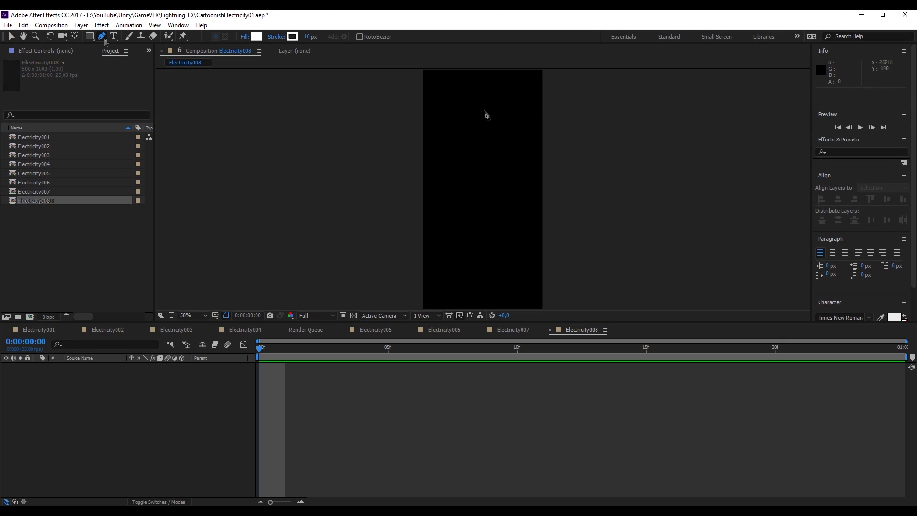
pyautogui.click(479, 79)
pyautogui.click(470, 127)
pyautogui.click(494, 142)
pyautogui.click(486, 184)
pyautogui.click(471, 204)
pyautogui.click(480, 235)
pyautogui.click(483, 279)
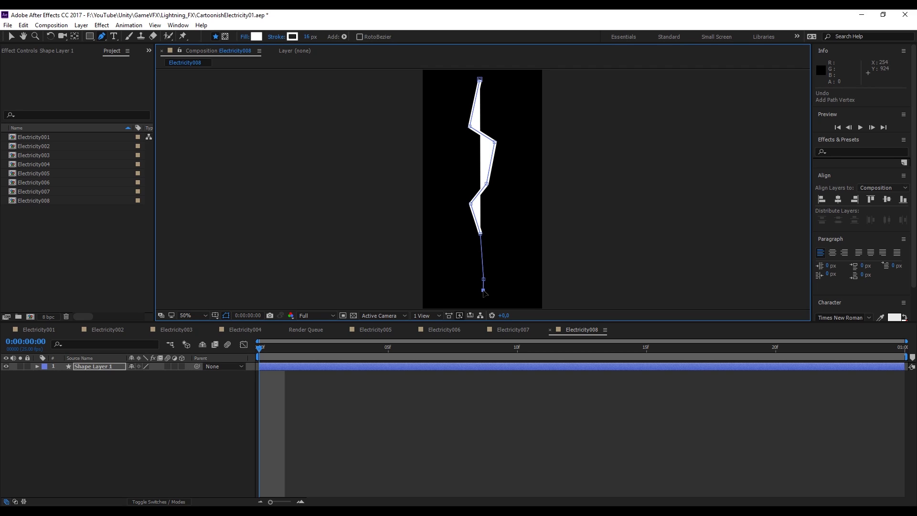
pyautogui.click(479, 80)
# Delete Fill 1 from Shape 1 of the lightning shape layer, leaving only its stroke.
pyautogui.click(37, 366)
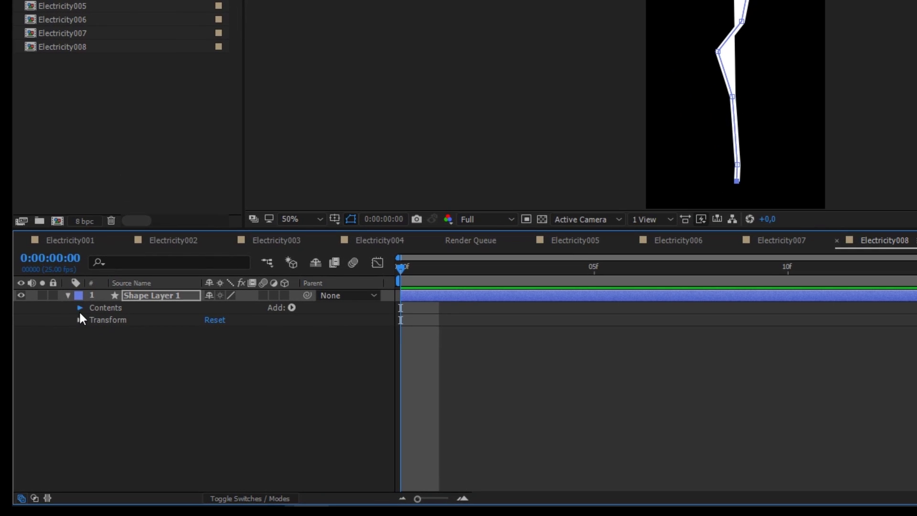
pyautogui.click(80, 308)
pyautogui.click(92, 319)
pyautogui.click(128, 356)
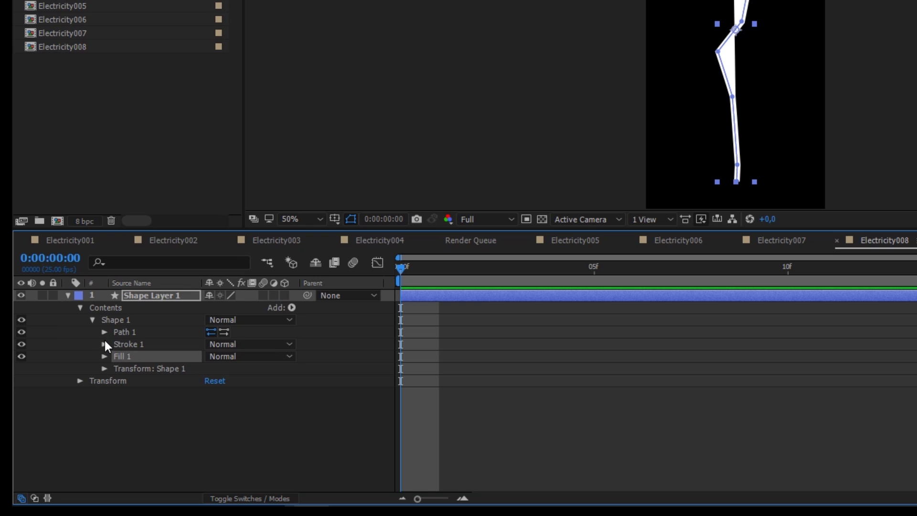
pyautogui.press('Delete')
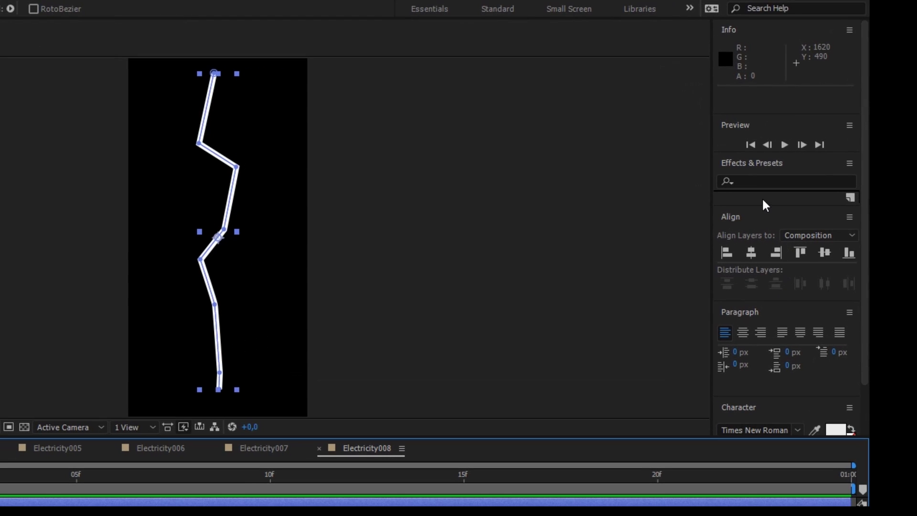
# Find the Turbulent Displace effect and apply it to Shape Layer 1.
pyautogui.click(774, 181)
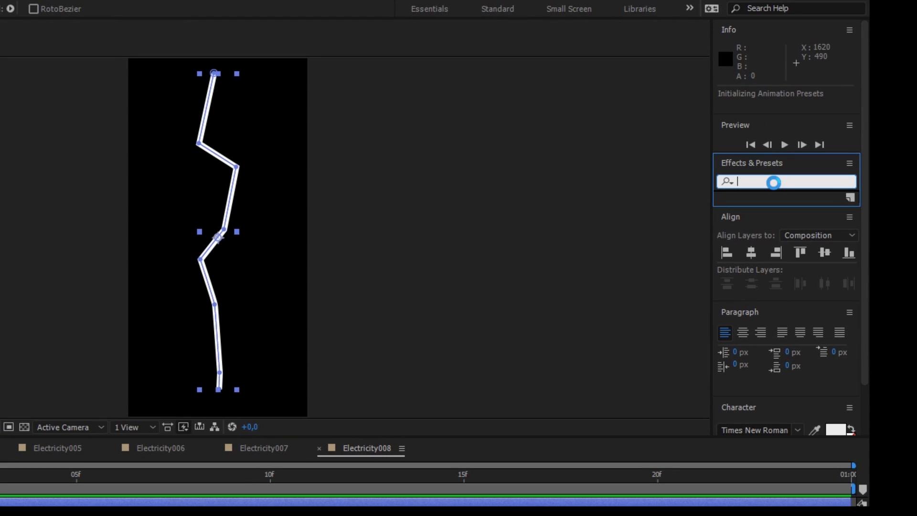
pyautogui.write('turbu')
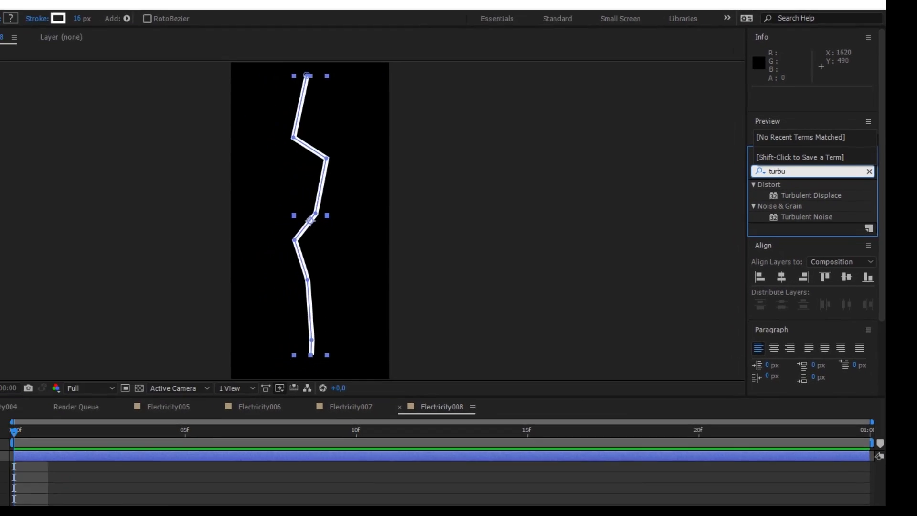
pyautogui.moveTo(855, 170)
pyautogui.mouseDown()
pyautogui.moveTo(224, 277)
pyautogui.moveTo(103, 398)
pyautogui.moveTo(96, 366)
pyautogui.mouseUp()
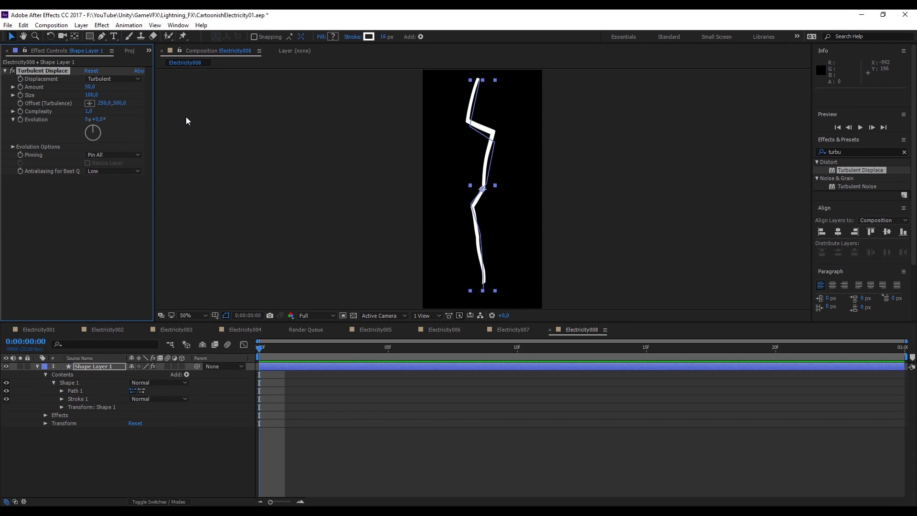
# Set Turbulent Displace's Amount to 150 and its Complexity to 6.
pyautogui.click(90, 87)
pyautogui.write('128')
pyautogui.press('Return')
pyautogui.click(69, 234)
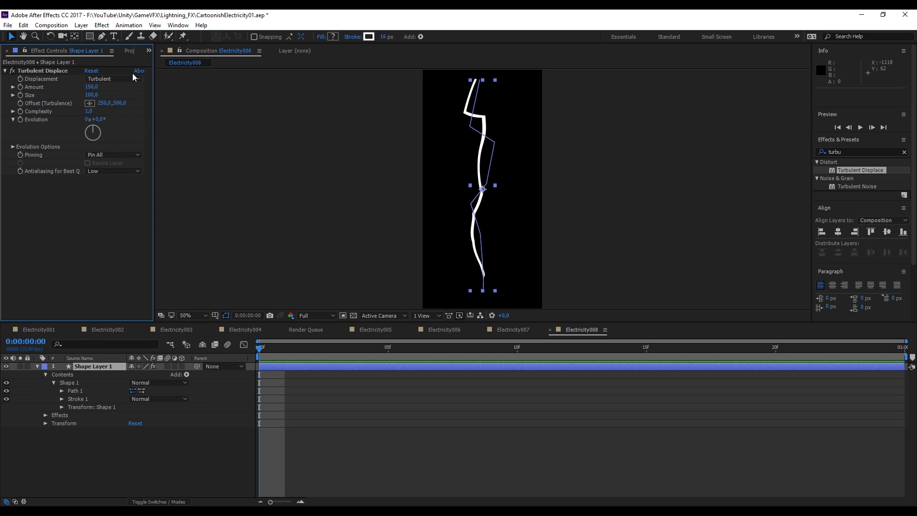
pyautogui.click(89, 111)
pyautogui.write('6')
pyautogui.press('Return')
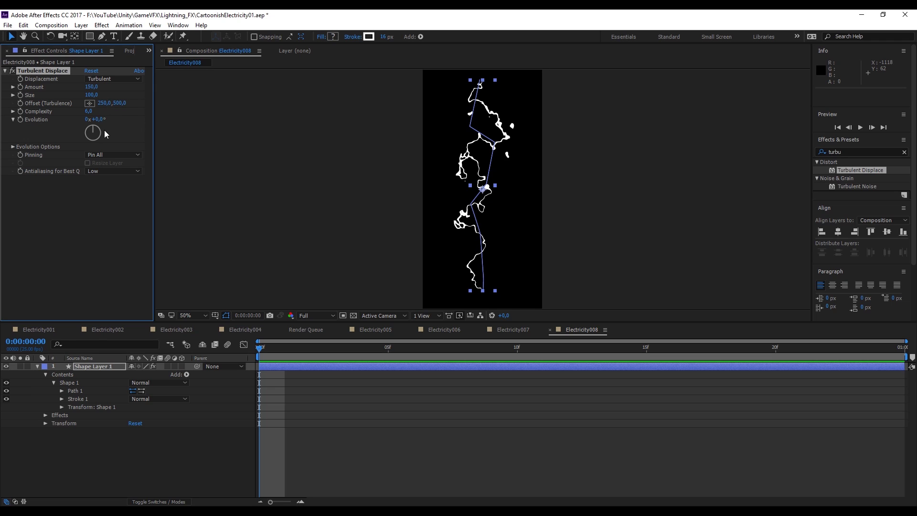
# Lower Turbulent Displace's Complexity to 2.4, preview the composition and return the playhead to the first frame.
pyautogui.moveTo(79, 112); pyautogui.dragTo(2, 202)
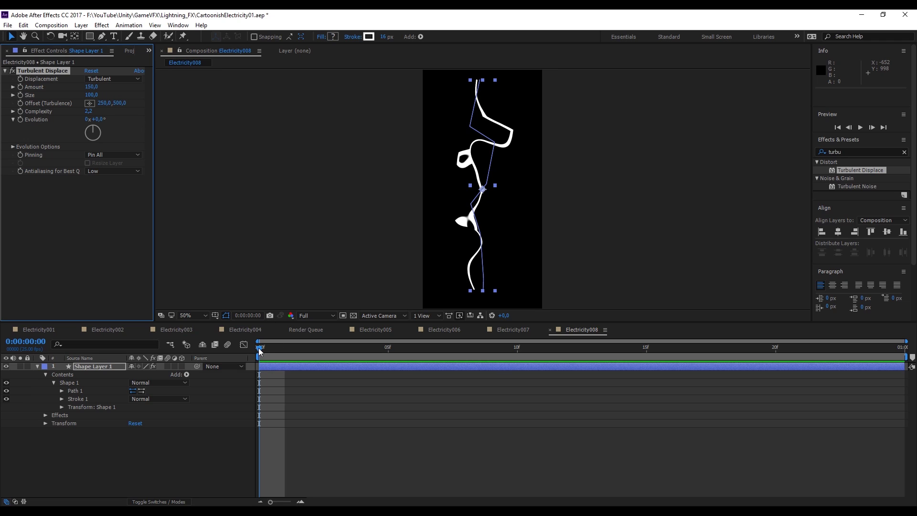
pyautogui.press('space')
pyautogui.press('space')
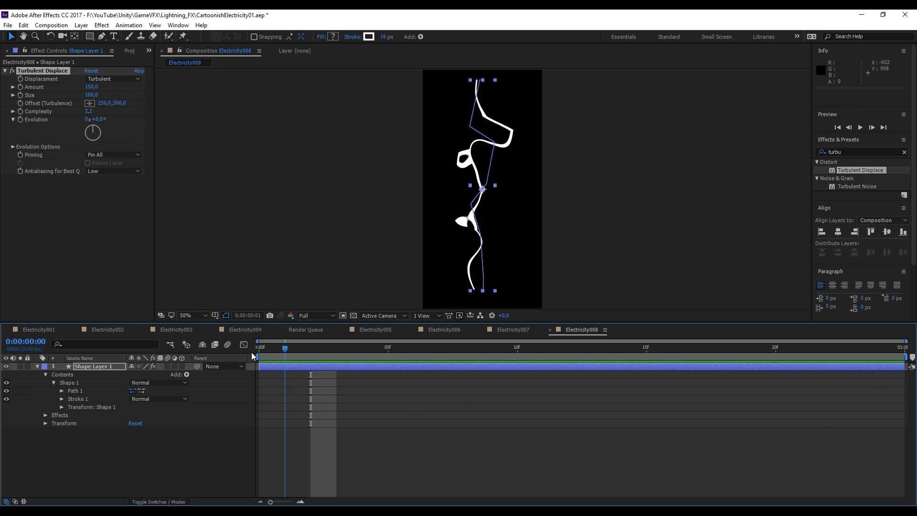
pyautogui.moveTo(260, 351)
pyautogui.mouseDown()
pyautogui.moveTo(359, 354)
pyautogui.moveTo(253, 349)
pyautogui.mouseUp()
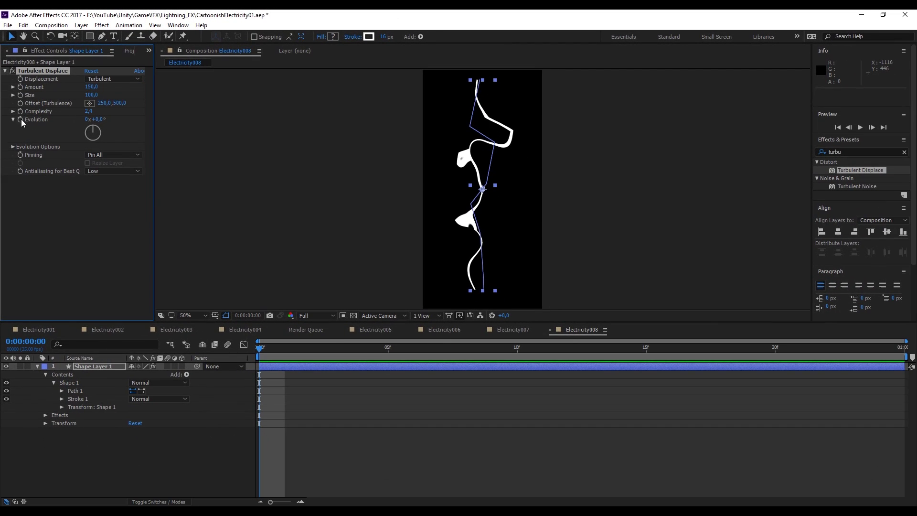
# Add the expression time*360 to Turbulent Displace's Evolution and play back the composition.
pyautogui.keyDown('alt'); pyautogui.click(21, 119); pyautogui.keyUp('alt')
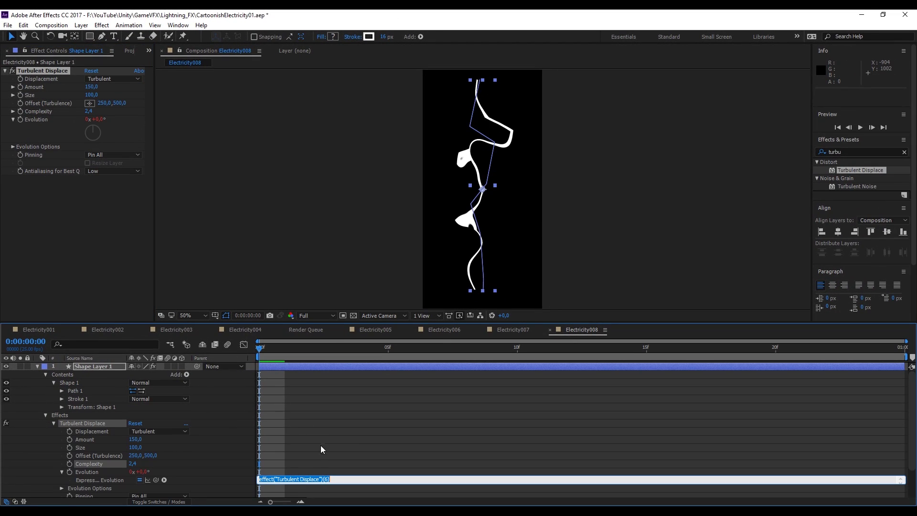
pyautogui.write('time*360')
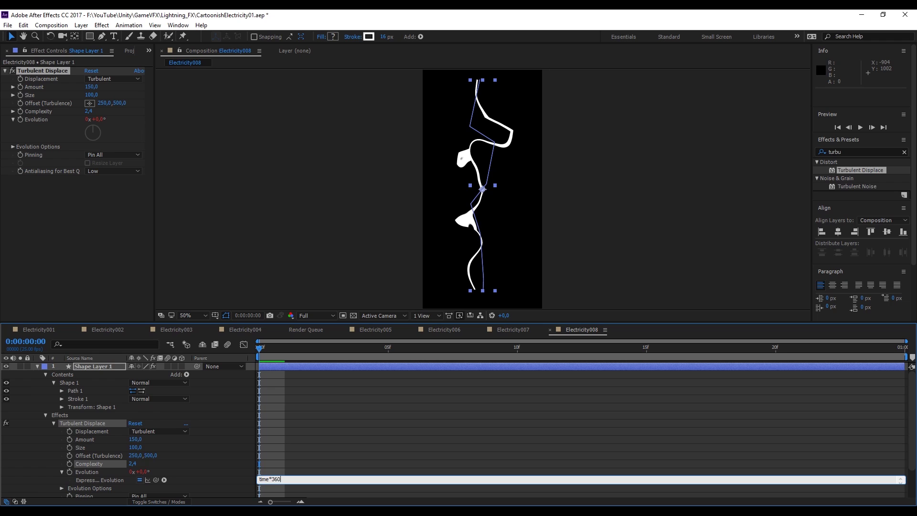
pyautogui.click(312, 464)
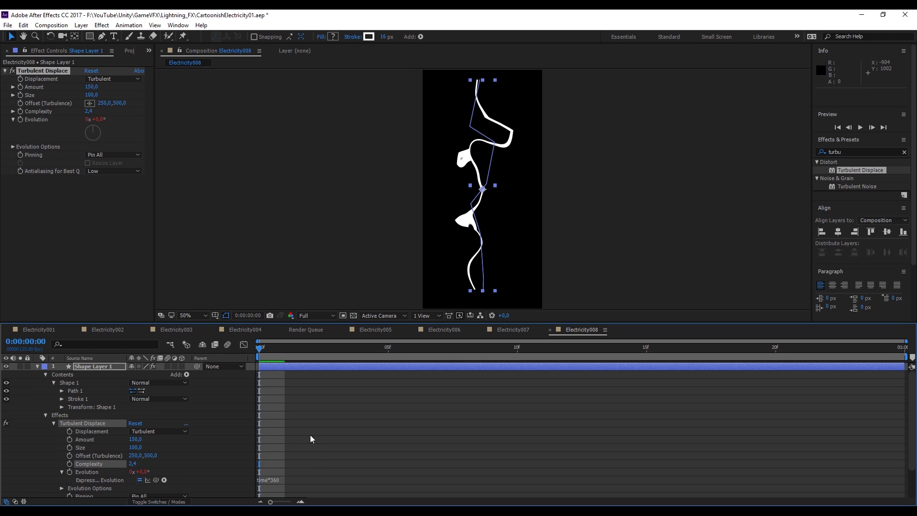
pyautogui.press('space')
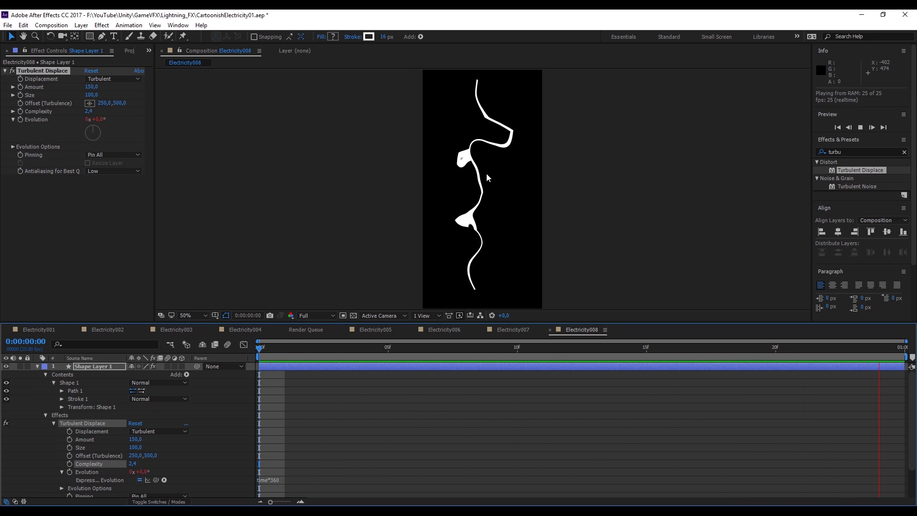
# Enable Cycle Evolution in Turbulent Displace's Evolution Options, preview the loop and raise Complexity to 5.7.
pyautogui.press('space')
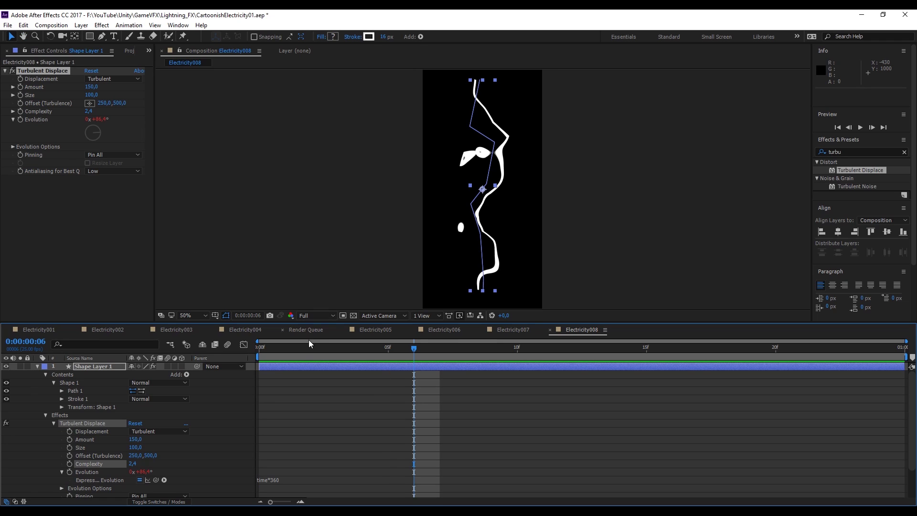
pyautogui.press('Home')
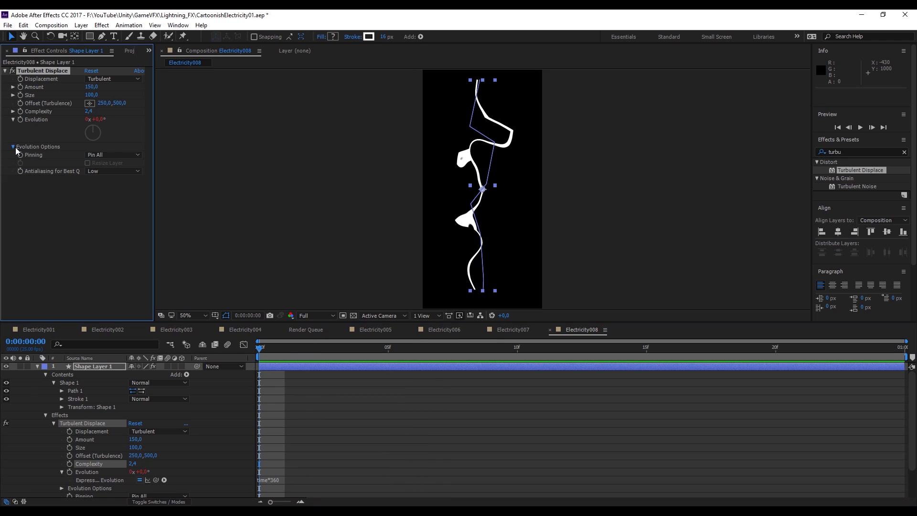
pyautogui.click(14, 147)
pyautogui.click(87, 155)
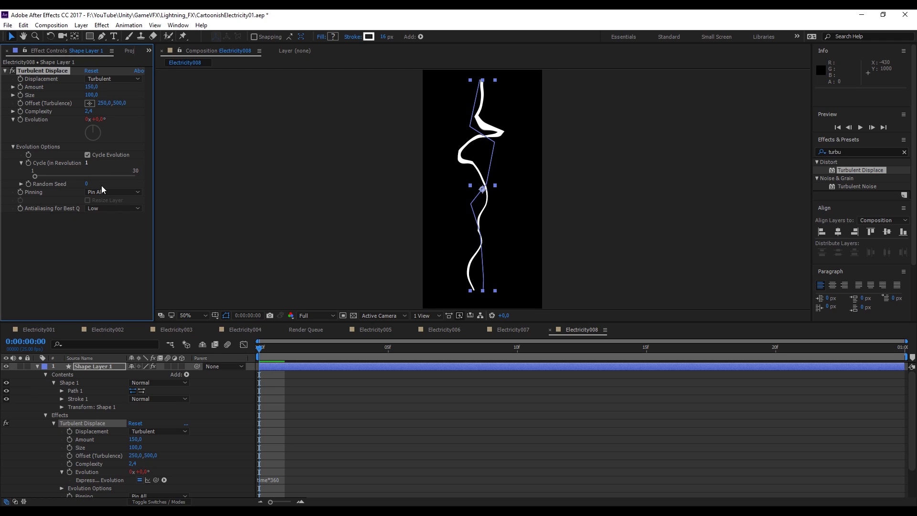
pyautogui.press('space')
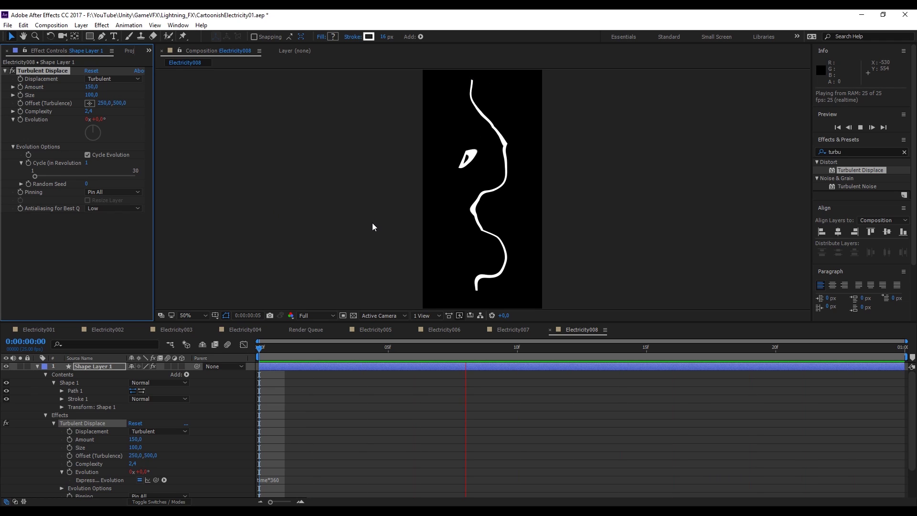
pyautogui.press('space')
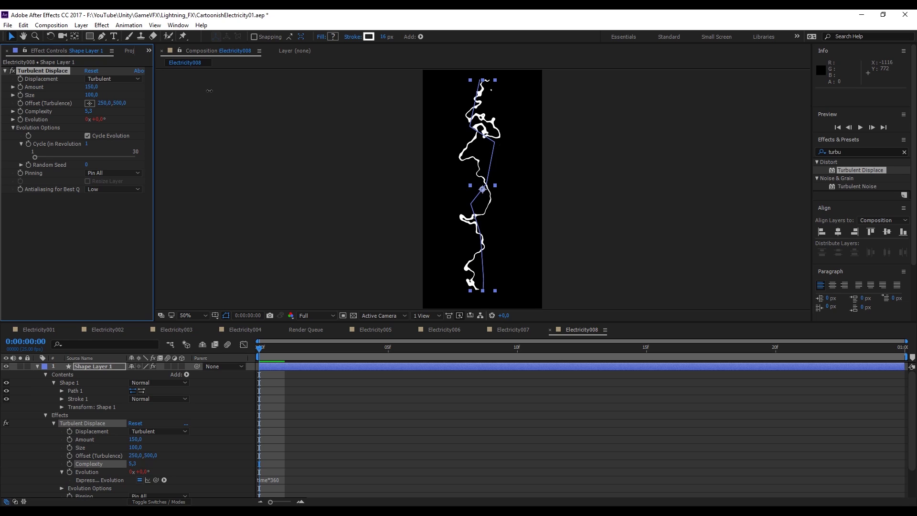
pyautogui.moveTo(209, 90); pyautogui.dragTo(227, 93)
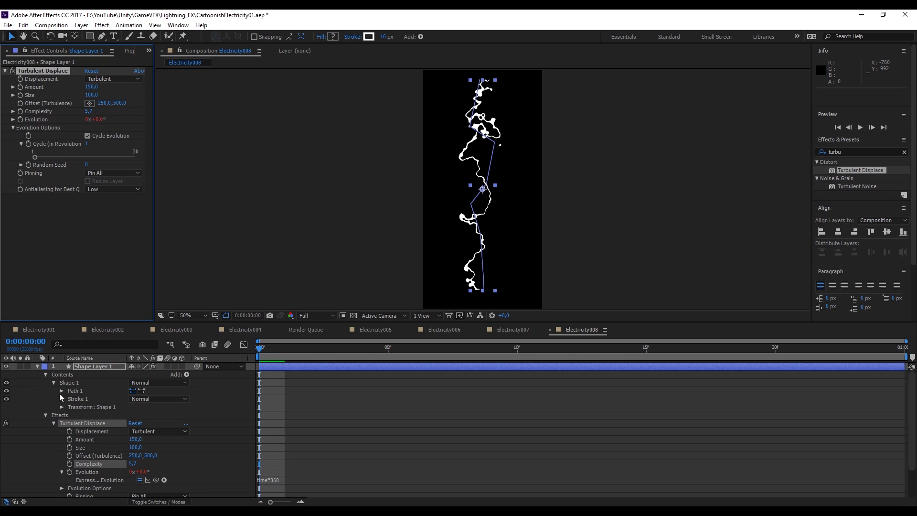
# Animate Stroke 1's Stroke Width with keyframes of 5 at frame 0 and 15 at frame 5.
pyautogui.click(46, 414)
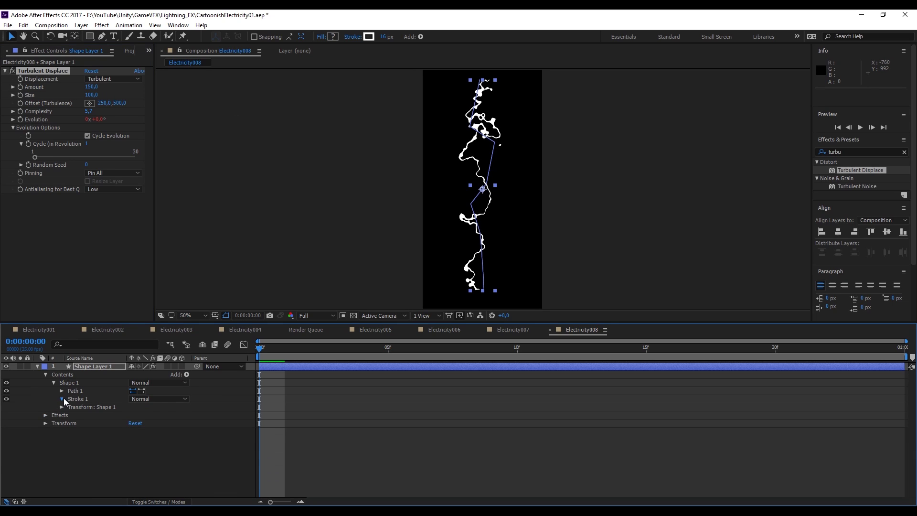
pyautogui.click(62, 398)
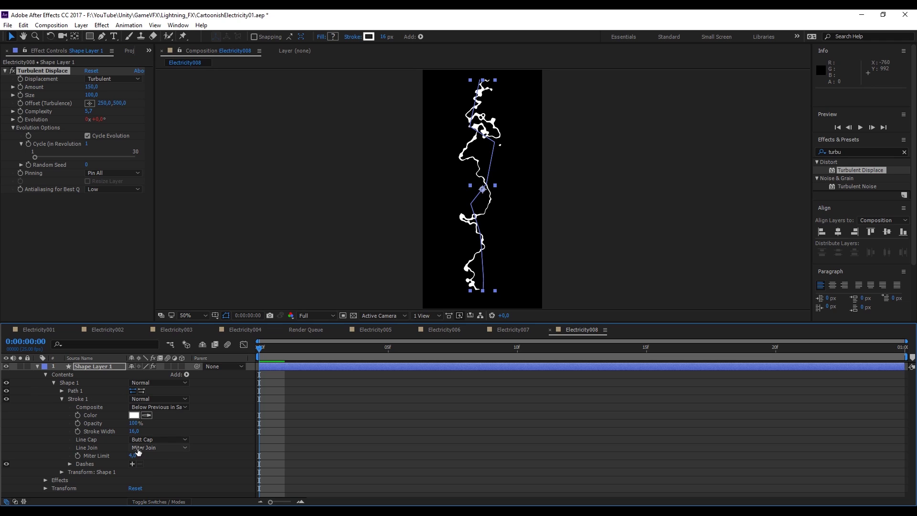
pyautogui.moveTo(134, 432)
pyautogui.mouseDown()
pyautogui.moveTo(172, 425)
pyautogui.moveTo(129, 438)
pyautogui.mouseUp()
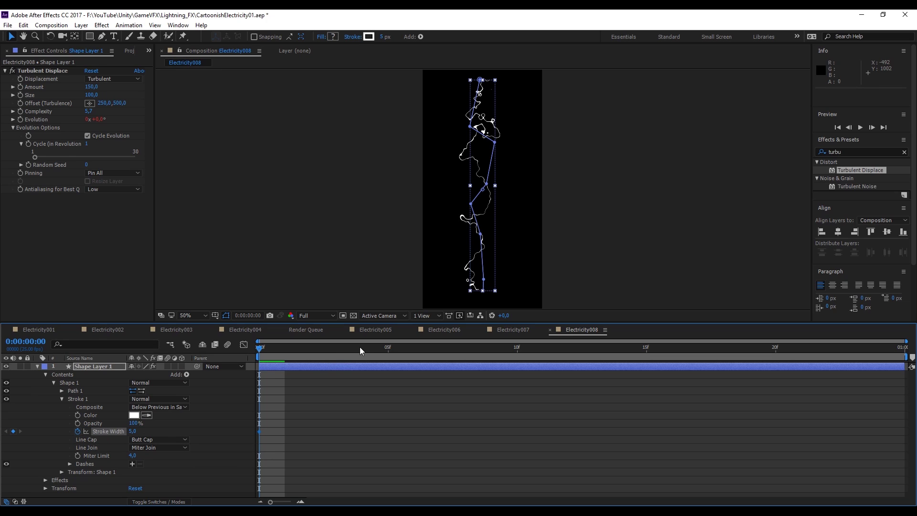
pyautogui.moveTo(360, 346); pyautogui.dragTo(392, 346)
pyautogui.click(134, 432)
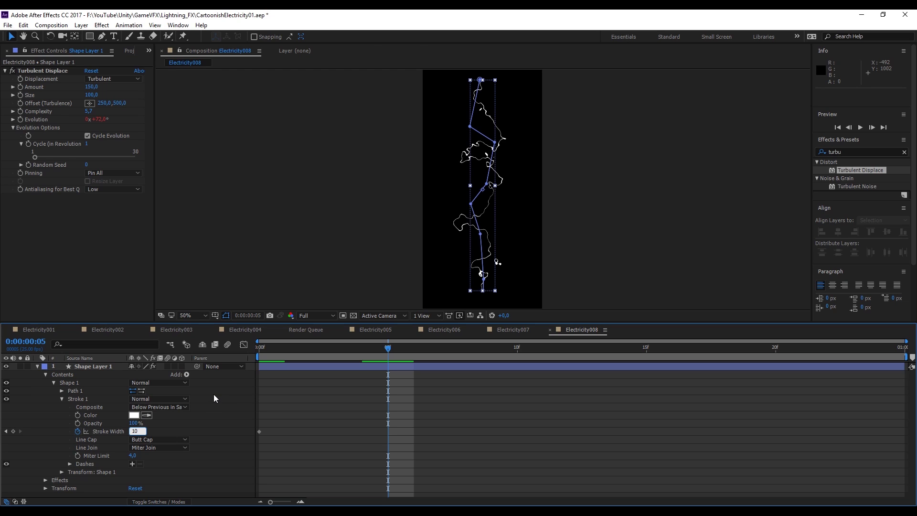
pyautogui.press('Return')
pyautogui.moveTo(131, 432); pyautogui.dragTo(133, 432)
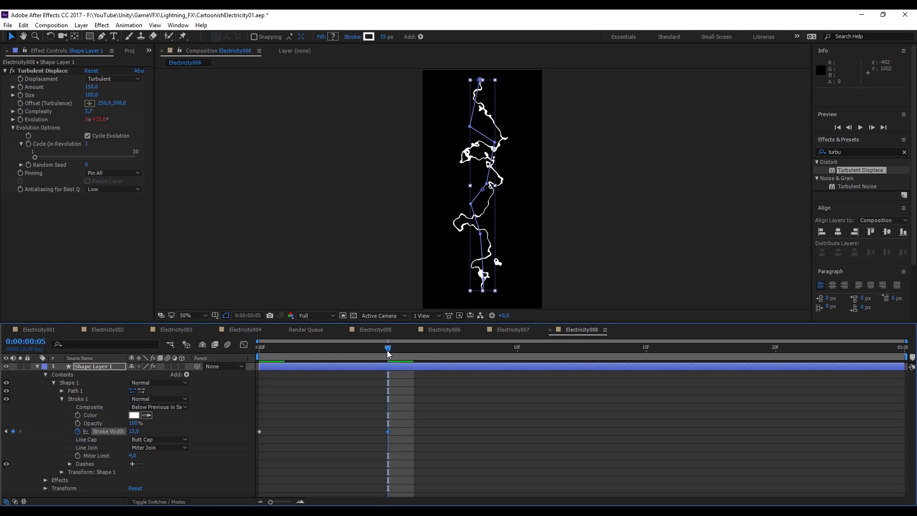
# Add Stroke Width keyframes of 15 at frame 20, 5 at the end of the timeline and 5 at frame 12, reusing copied keyframes.
pyautogui.moveTo(385, 352)
pyautogui.mouseDown()
pyautogui.moveTo(287, 363)
pyautogui.moveTo(775, 348)
pyautogui.mouseUp()
pyautogui.moveTo(411, 417); pyautogui.dragTo(372, 442)
pyautogui.hotkey('ctrl', 'c')
pyautogui.hotkey('ctrl', 'v')
pyautogui.moveTo(275, 417); pyautogui.dragTo(257, 434)
pyautogui.hotkey('ctrl', 'c')
pyautogui.click(906, 349)
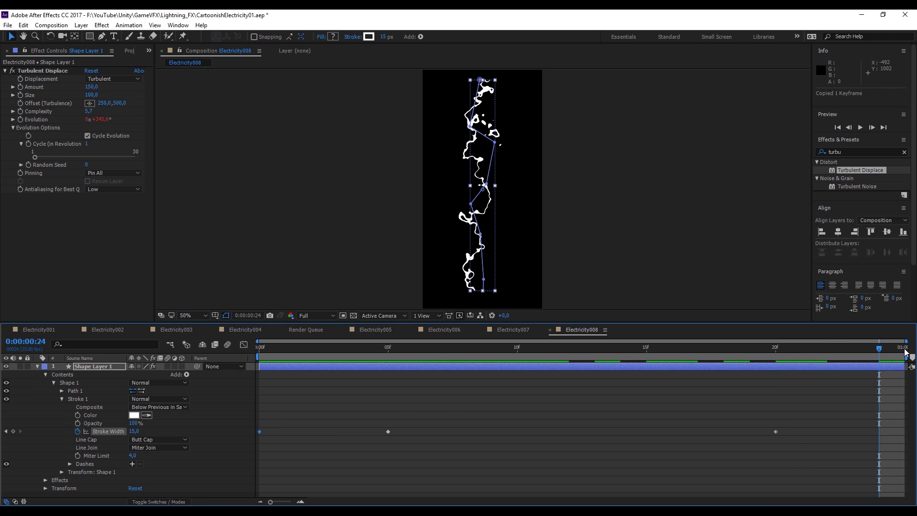
pyautogui.hotkey('ctrl', 'v')
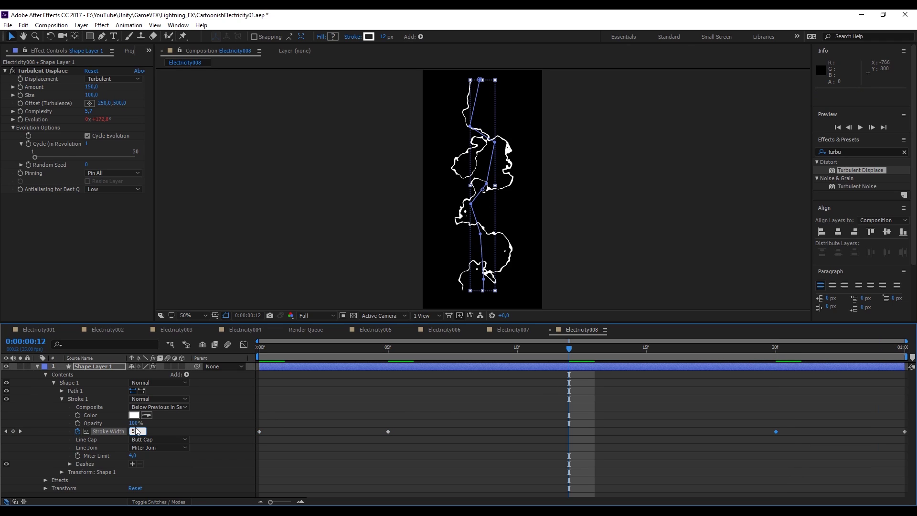
pyautogui.write('5')
pyautogui.press('Return')
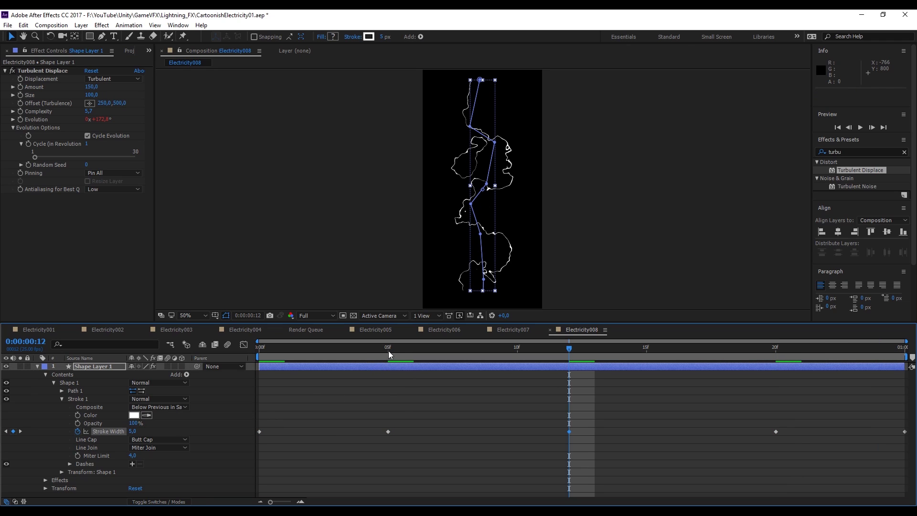
# Play back the stroke animation, and set Turbulent Displace's Amount to 64 and Complexity to 6.5.
pyautogui.press('space')
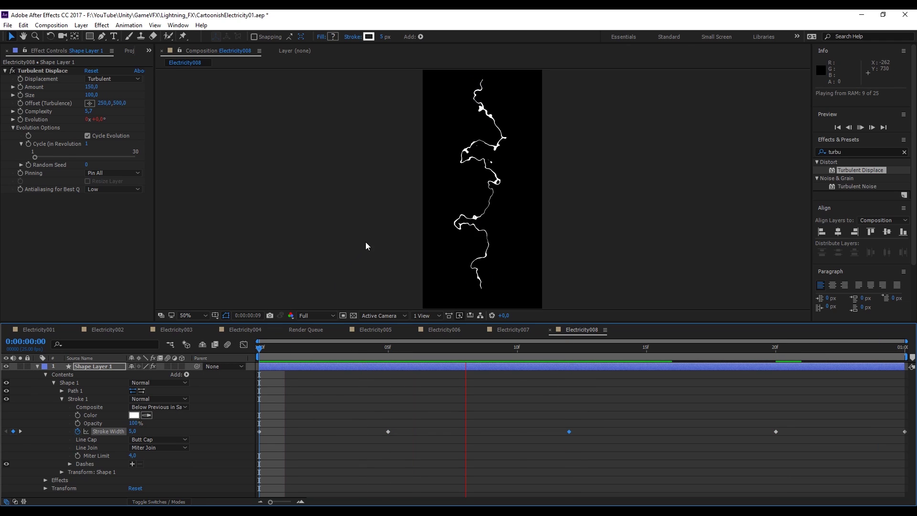
pyautogui.press('space')
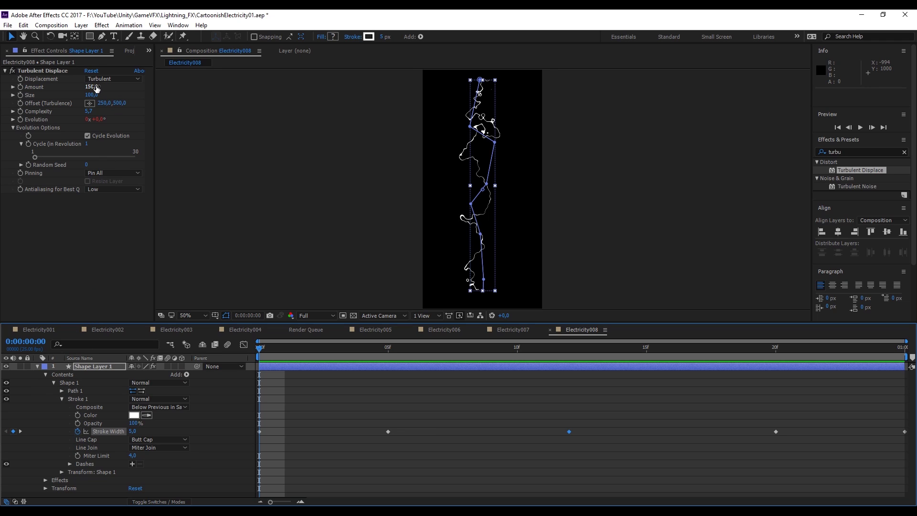
pyautogui.moveTo(95, 87); pyautogui.dragTo(79, 100)
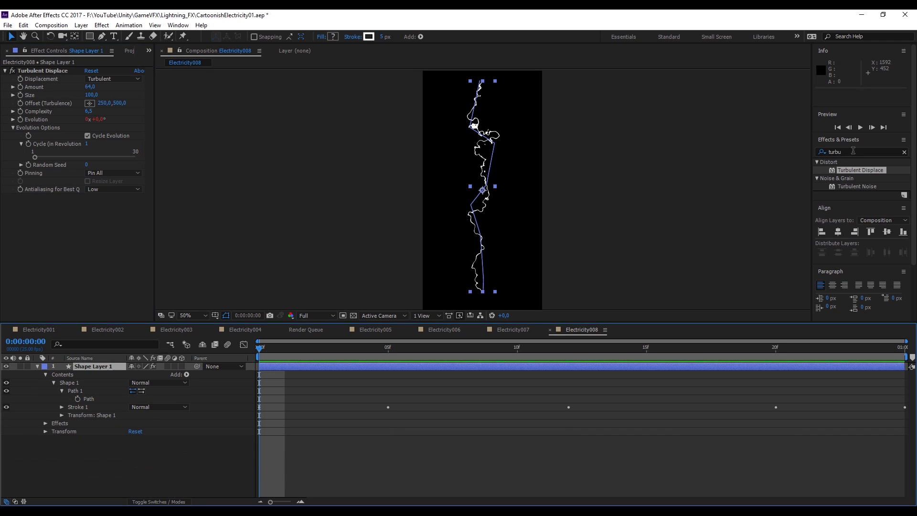
# Apply the Glow effect to Shape Layer 1 with a Glow Radius of 60 and a Glow Intensity of 6.
pyautogui.click(853, 150)
pyautogui.write('glow')
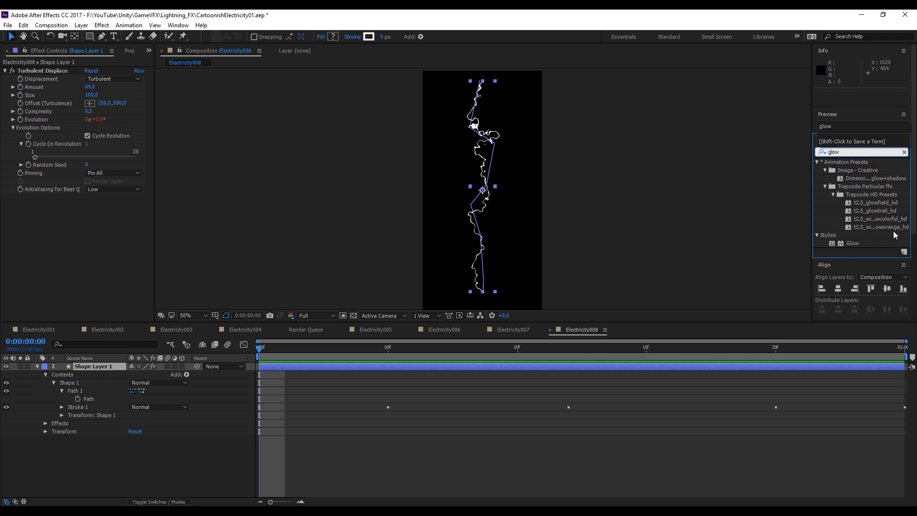
pyautogui.moveTo(851, 244); pyautogui.dragTo(114, 365)
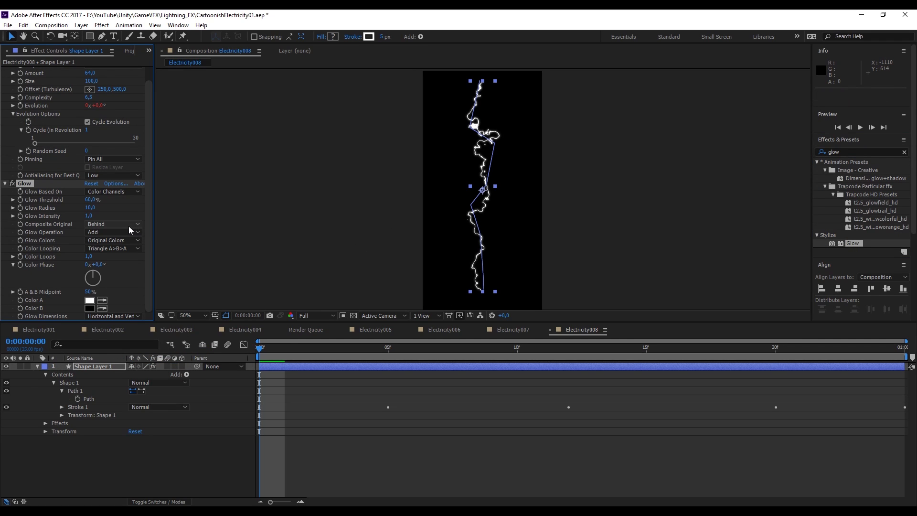
pyautogui.moveTo(92, 207); pyautogui.dragTo(123, 209)
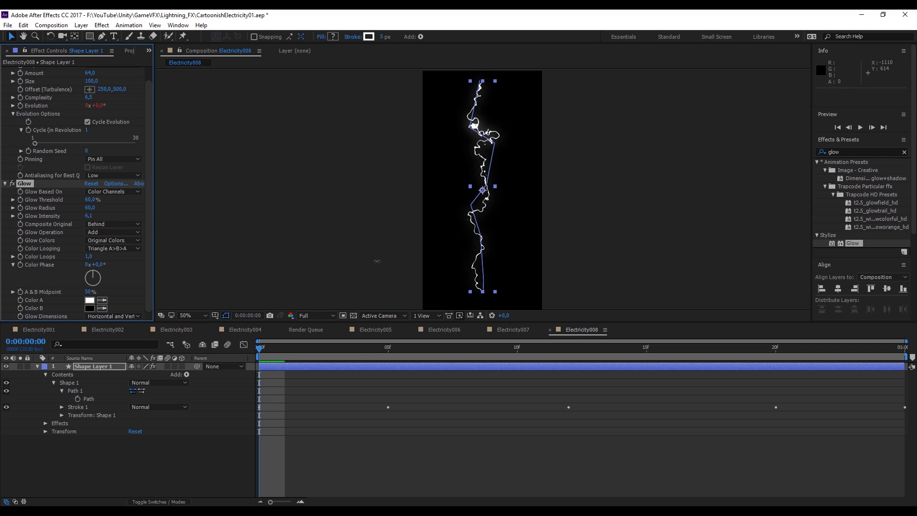
pyautogui.moveTo(376, 261); pyautogui.dragTo(372, 261)
# Duplicate the Glow effect and set the copy's Glow Radius to 80 and Glow Intensity to 0.1.
pyautogui.scroll(1, 39, 187)
pyautogui.click(5, 72)
pyautogui.hotkey('ctrl', 'd')
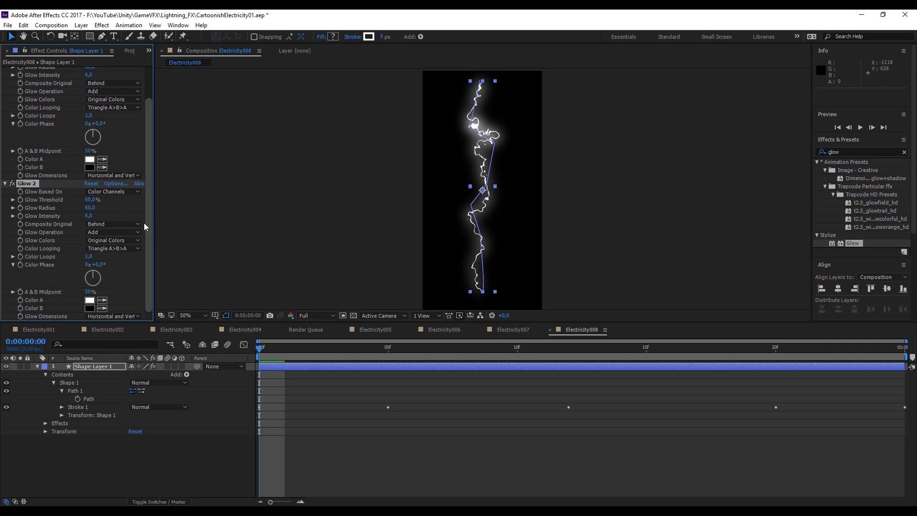
pyautogui.moveTo(89, 216); pyautogui.dragTo(118, 200)
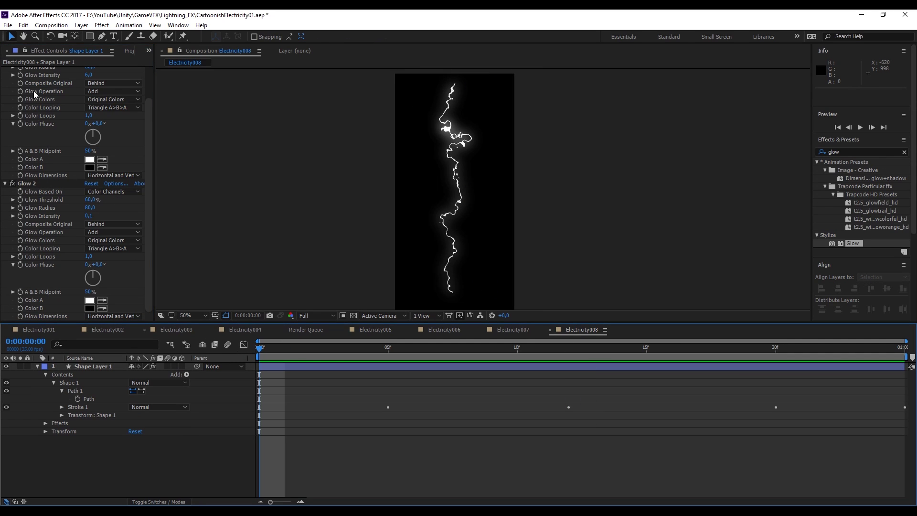
# Add the Electricity008 composition to the render queue.
pyautogui.click(7, 24)
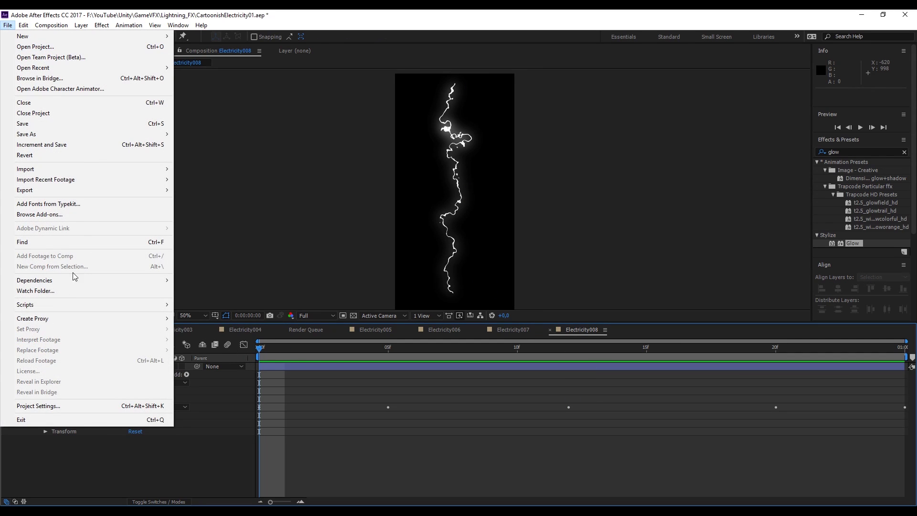
pyautogui.moveTo(80, 190)
pyautogui.click(216, 200)
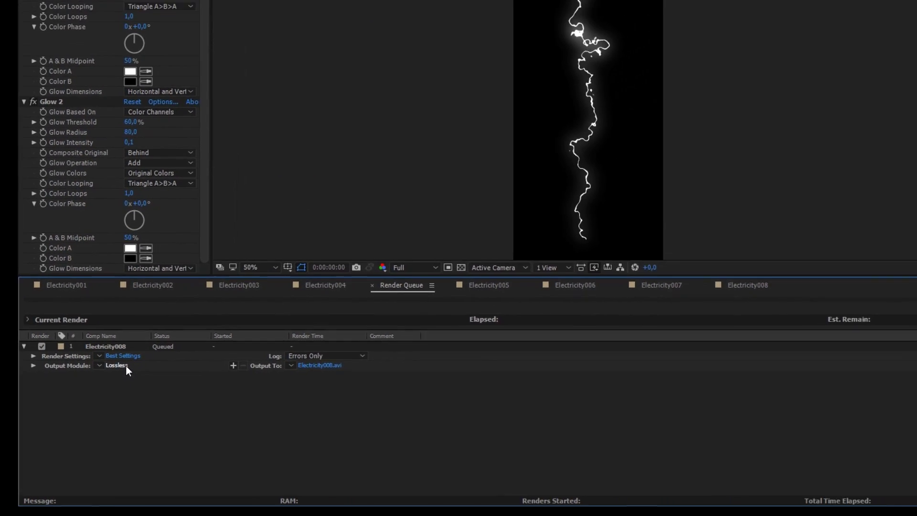
# Set the render's output module to PNG Sequence with RGB + Alpha channels.
pyautogui.click(163, 338)
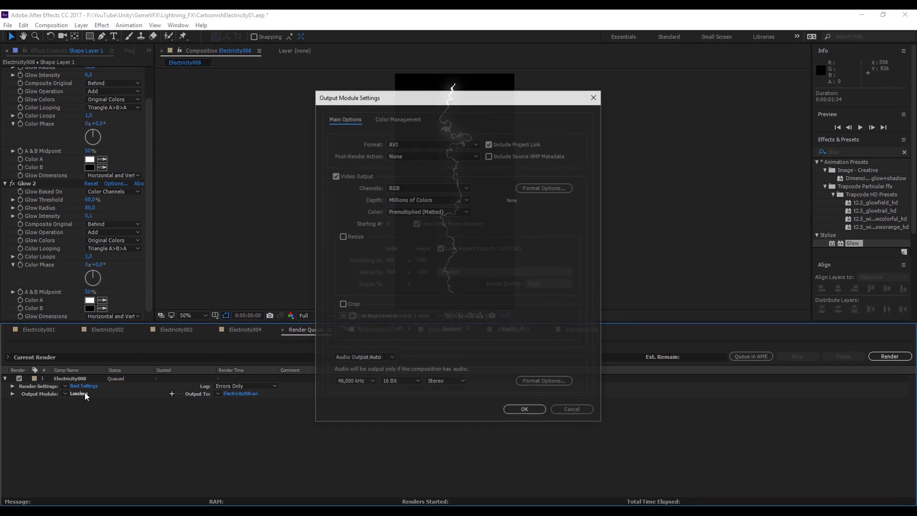
pyautogui.click(412, 143)
pyautogui.click(420, 229)
pyautogui.click(419, 186)
pyautogui.click(432, 221)
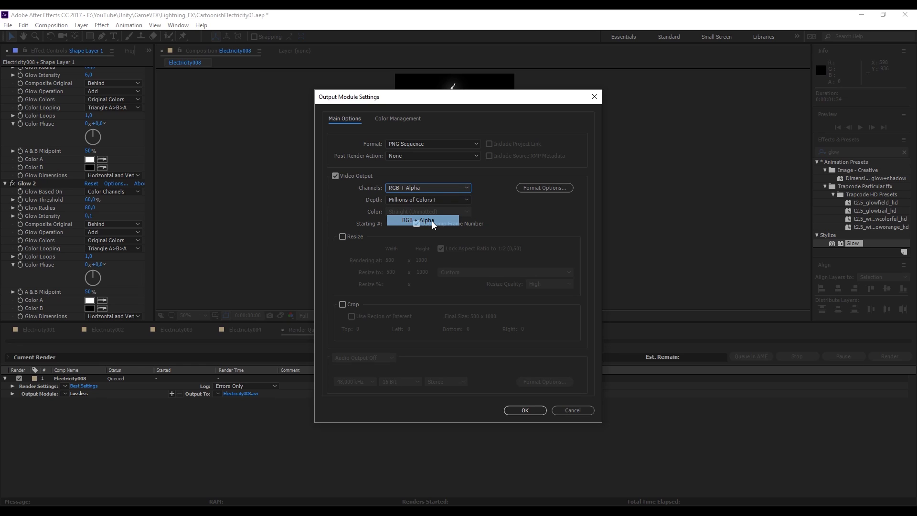
pyautogui.click(525, 410)
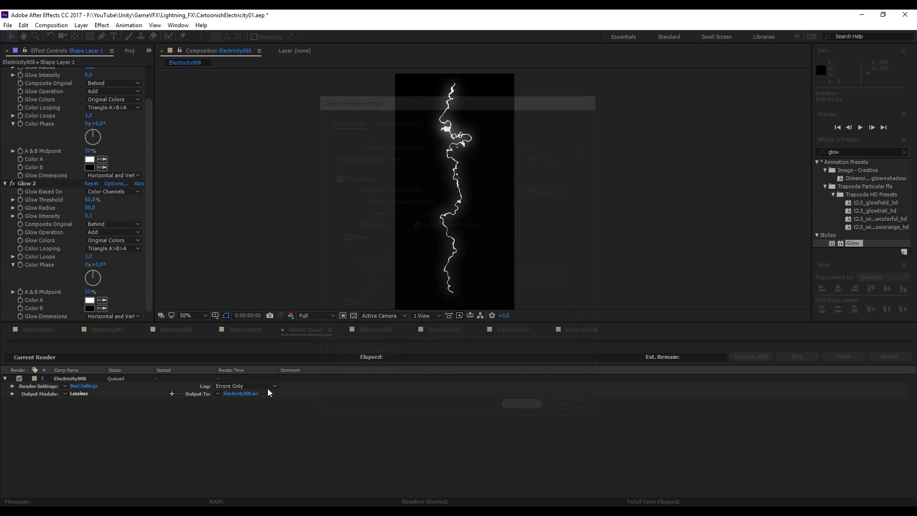
# Direct the output to an Electricity008 subfolder inside the Elements folder and render the sequence.
pyautogui.click(243, 394)
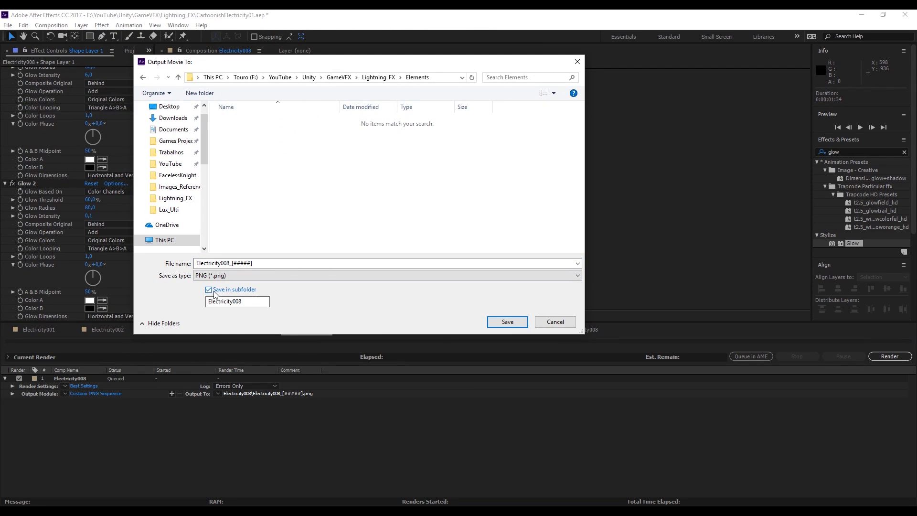
pyautogui.click(209, 290)
pyautogui.click(209, 290)
pyautogui.click(496, 322)
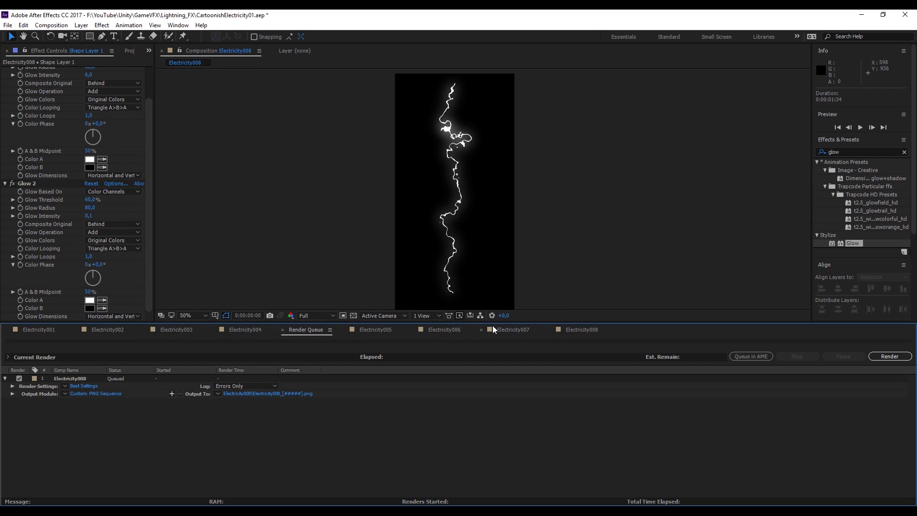
pyautogui.click(889, 356)
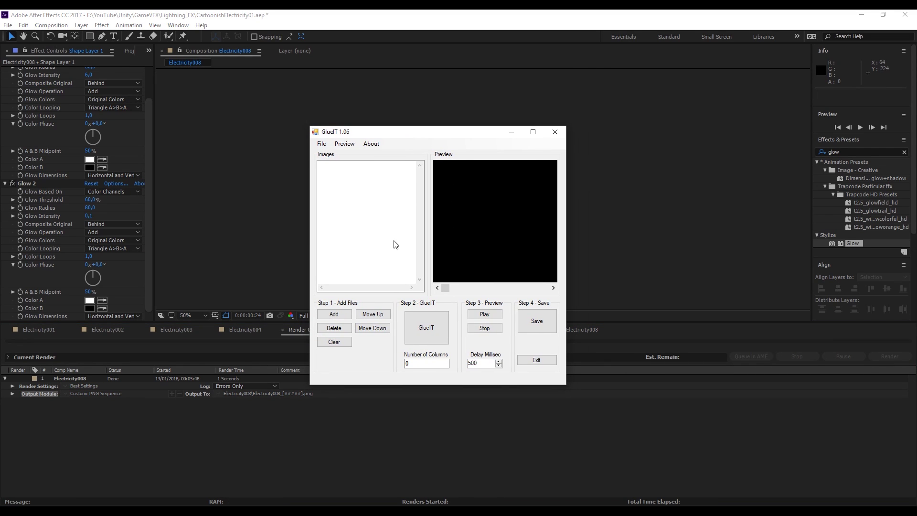
# In GlueIT, add all the rendered PNG frames from the Electricity008 folder.
pyautogui.click(327, 314)
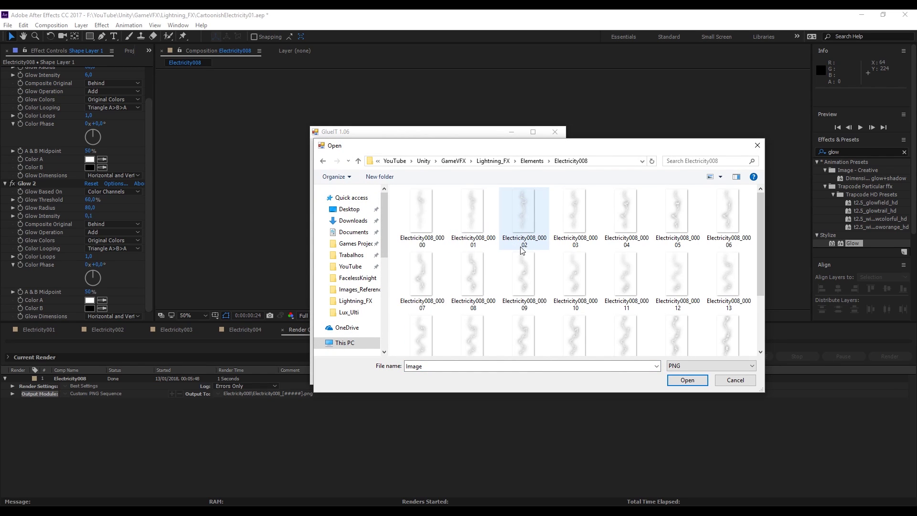
pyautogui.hotkey('ctrl', 'a')
pyautogui.scroll(-1, 526, 257)
pyautogui.click(687, 380)
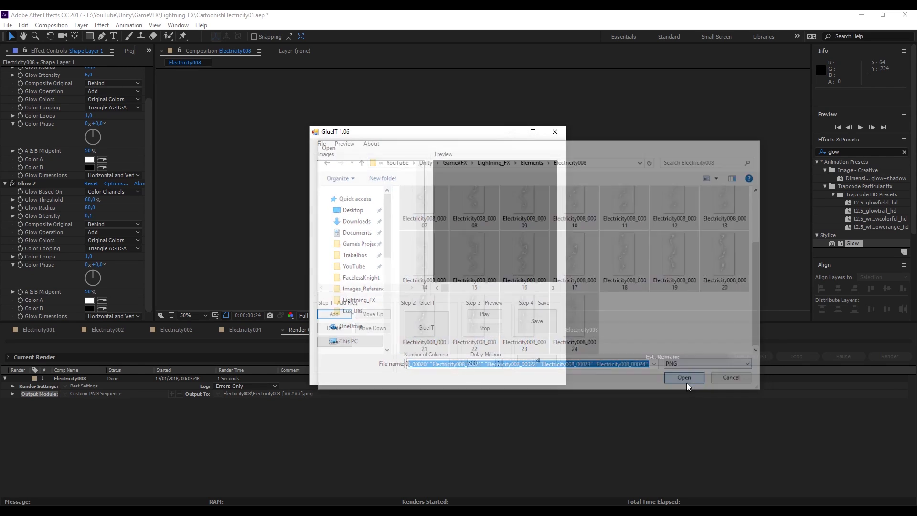
# Glue the frames into one sprite sheet with 5 columns and close its preview.
pyautogui.doubleClick(431, 362)
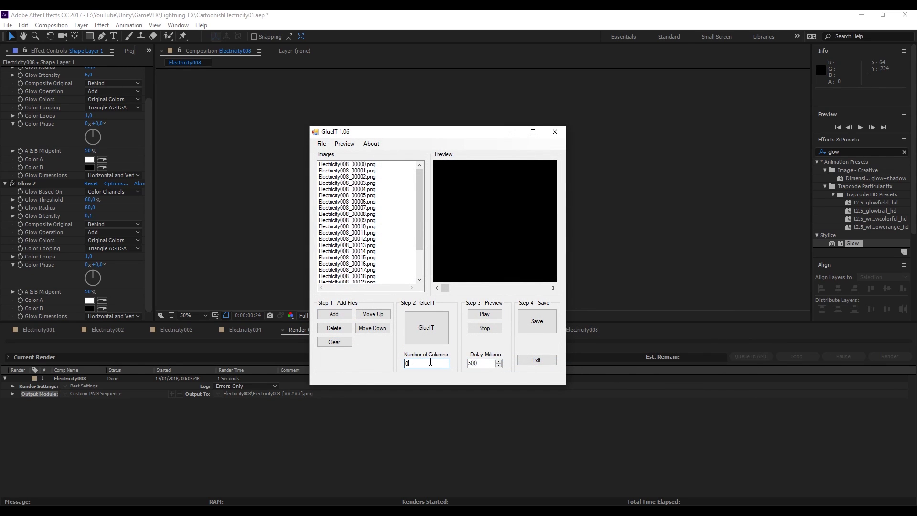
pyautogui.write('5')
pyautogui.click(444, 331)
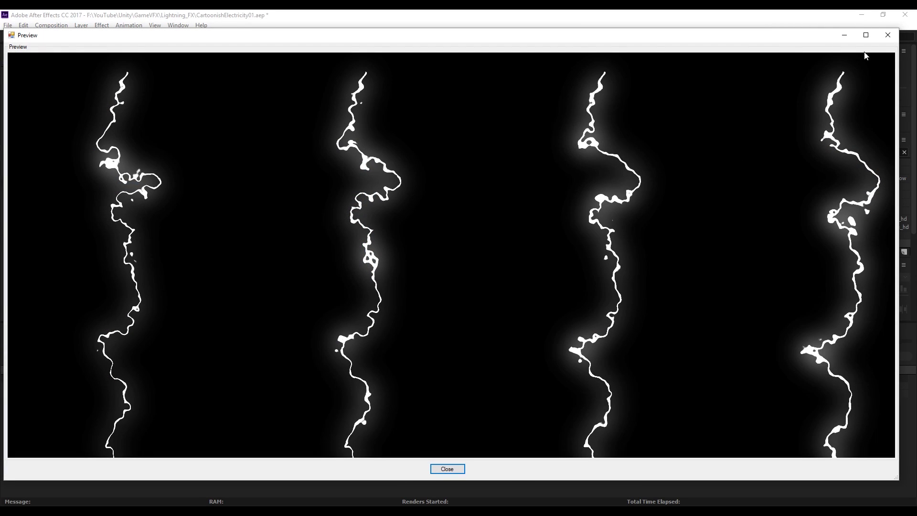
pyautogui.click(888, 35)
# Save the glued sprite sheet as a PNG named Electricity008_Spritesheet in the Electricity008 folder.
pyautogui.click(537, 320)
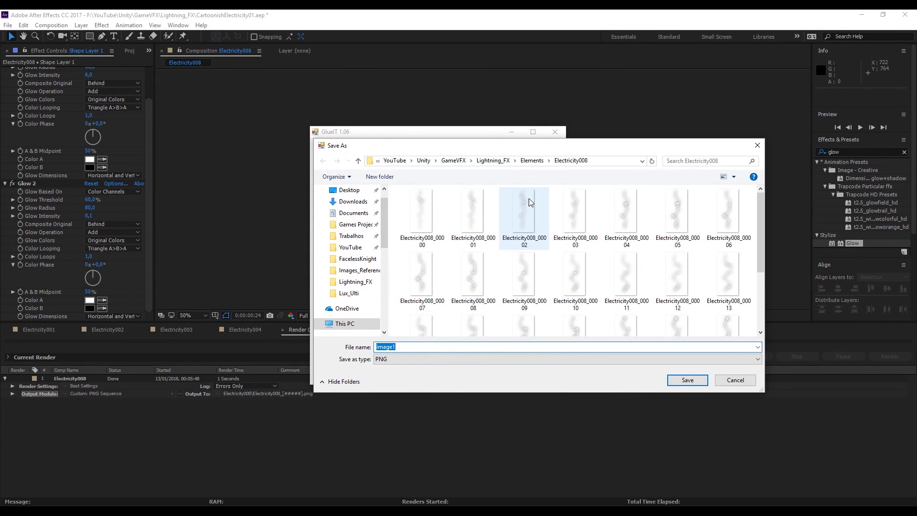
pyautogui.click(425, 210)
pyautogui.moveTo(427, 347); pyautogui.dragTo(412, 346)
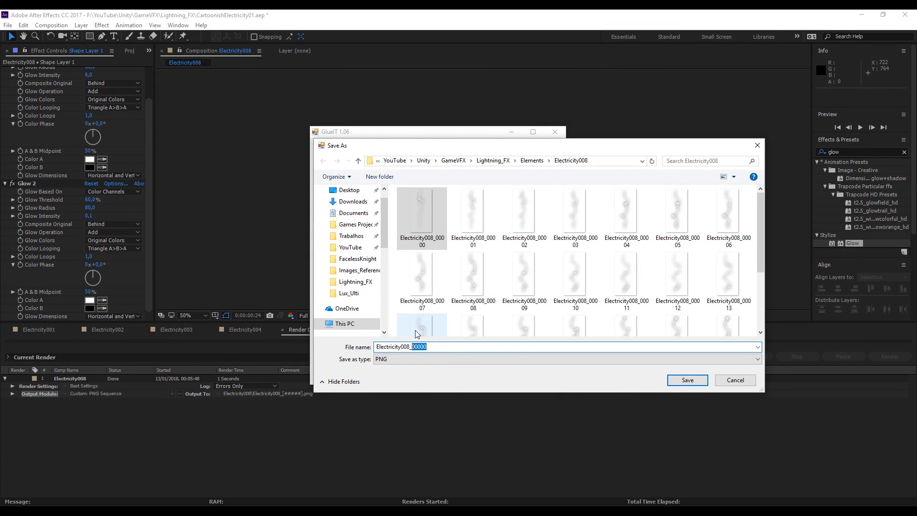
pyautogui.write('Spritesheet')
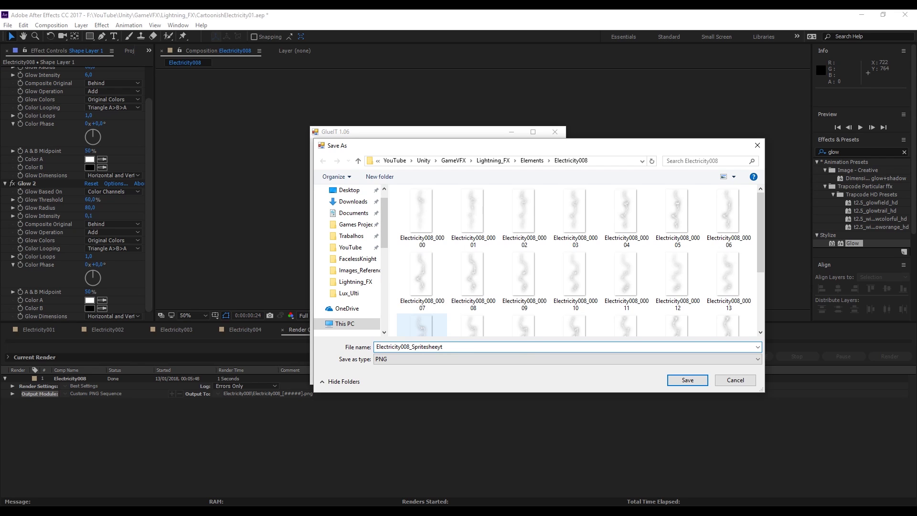
pyautogui.click(680, 380)
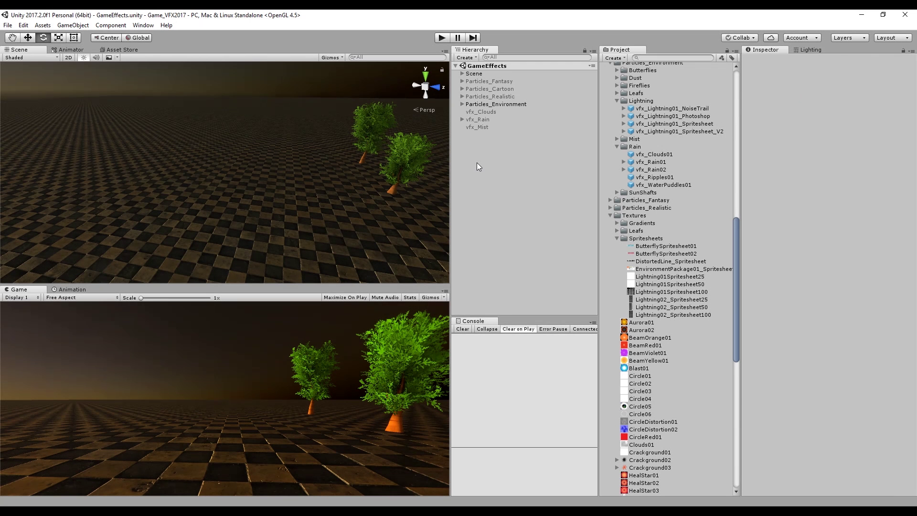
# In Unity, add a new particle system to the scene and name it vfx_Lightning02.
pyautogui.rightClick(476, 161)
pyautogui.moveTo(525, 276)
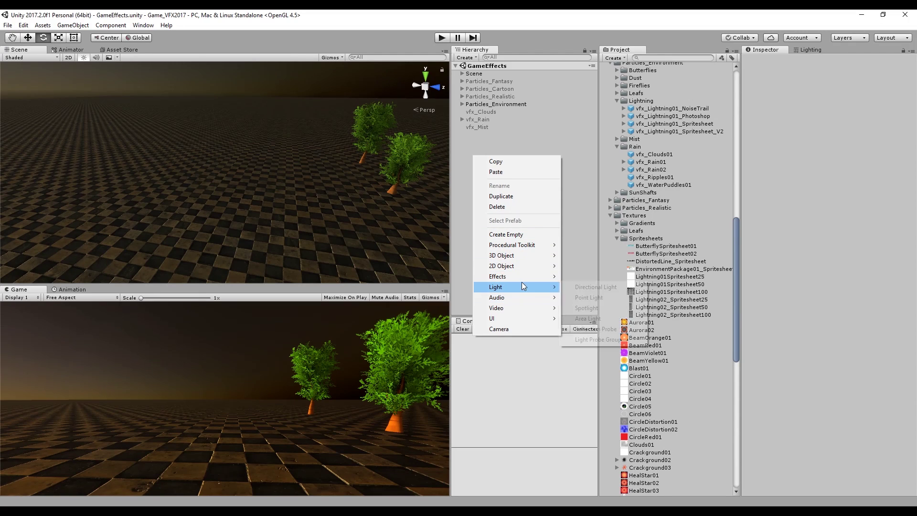
pyautogui.click(590, 275)
pyautogui.click(796, 60)
pyautogui.write('vfx_Lightning02')
pyautogui.press('Return')
# Create a material named Lightning02Spritesheet100 in the Spritesheets folder under Materials.
pyautogui.scroll(10, 659, 78)
pyautogui.click(654, 125)
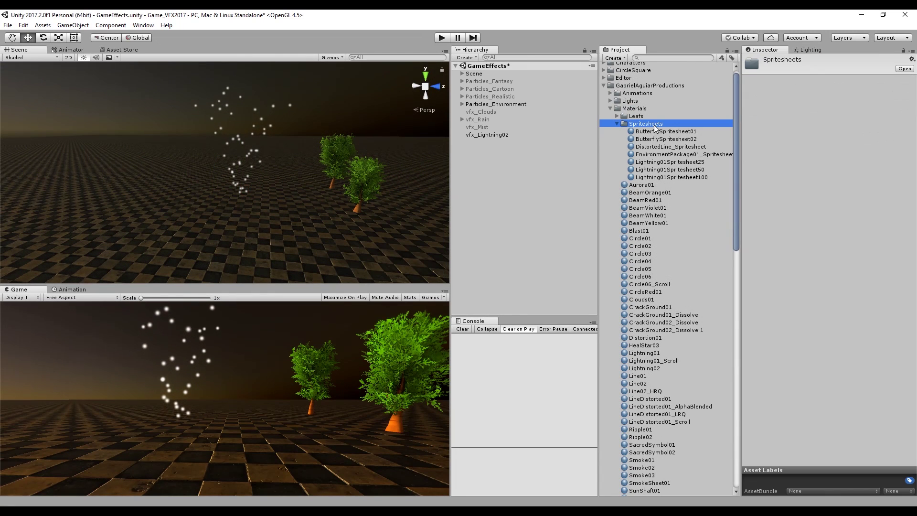
pyautogui.rightClick(655, 125)
pyautogui.moveTo(735, 132)
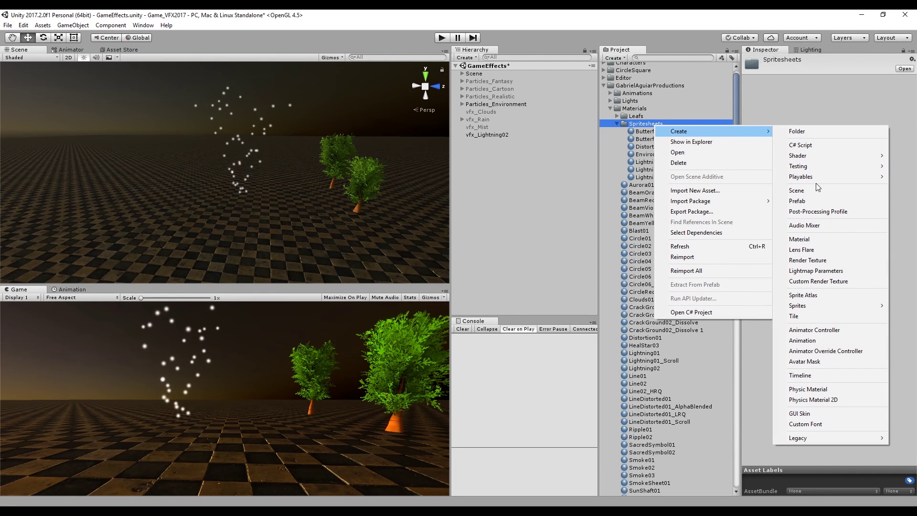
pyautogui.click(822, 238)
pyautogui.write('Lightning02Spritesheet100')
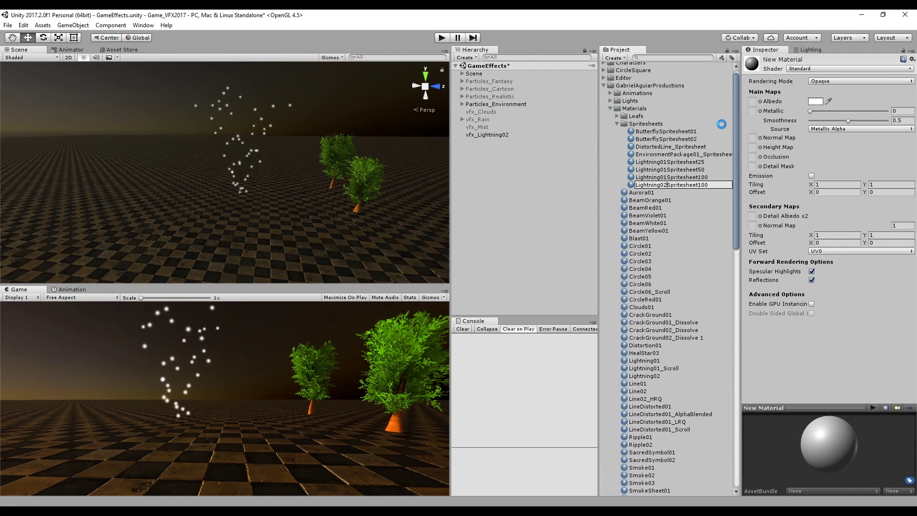
pyautogui.press('Return')
# Give the new material the Particles/Additive shader and assign a Lightning02 sprite sheet as its particle texture.
pyautogui.click(846, 69)
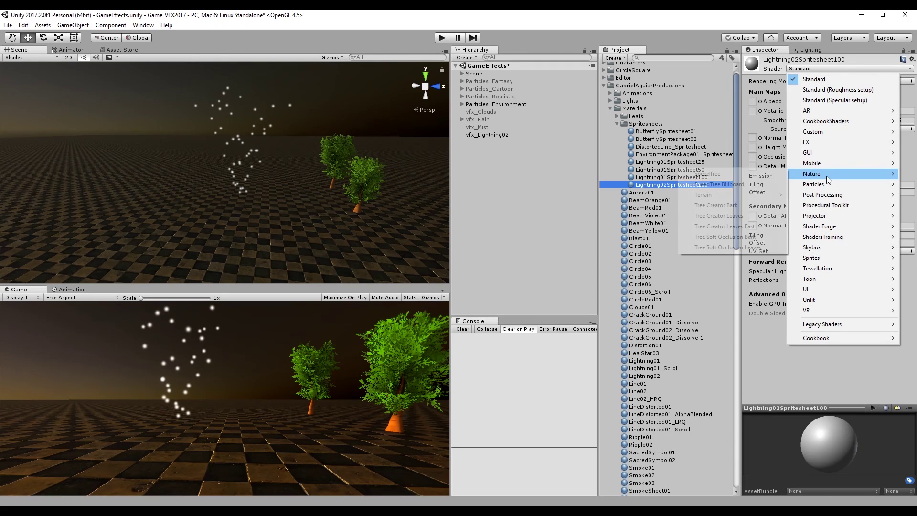
pyautogui.moveTo(824, 185)
pyautogui.click(767, 187)
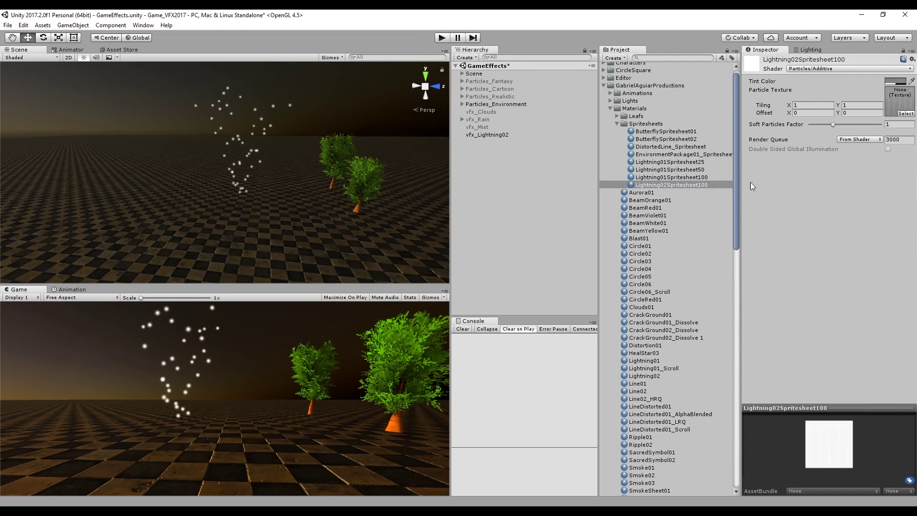
pyautogui.scroll(-3, 669, 334)
pyautogui.scroll(-9, 661, 355)
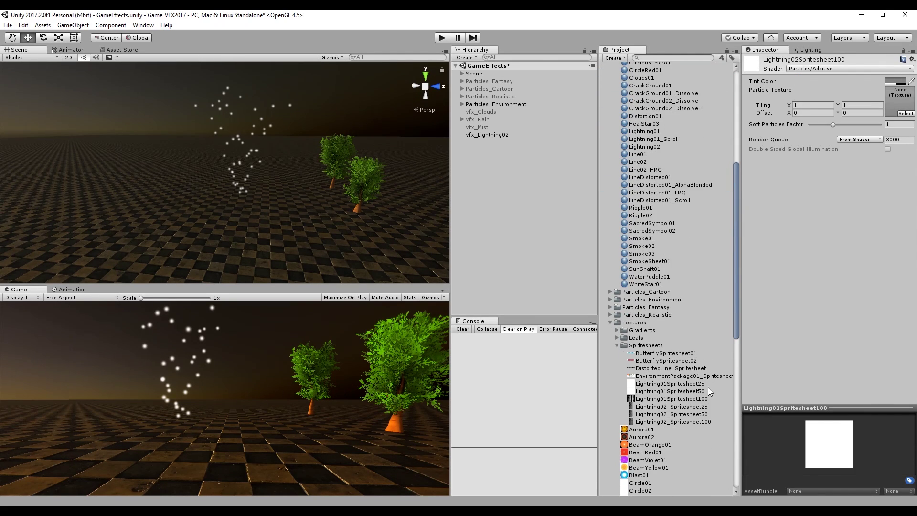
pyautogui.moveTo(698, 414); pyautogui.dragTo(900, 100)
# Apply the Lightning02Spritesheet100 material to vfx_Lightning02 and enable its Texture Sheet Animation with 5 by 5 tiles.
pyautogui.scroll(12, 639, 193)
pyautogui.moveTo(638, 193); pyautogui.dragTo(490, 135)
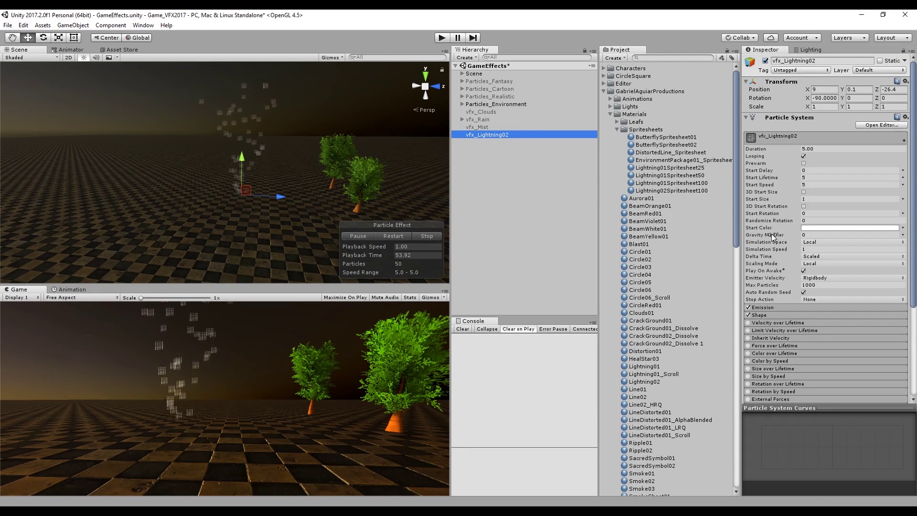
pyautogui.scroll(-6, 772, 232)
pyautogui.click(747, 308)
pyautogui.click(786, 308)
pyautogui.scroll(-1, 787, 308)
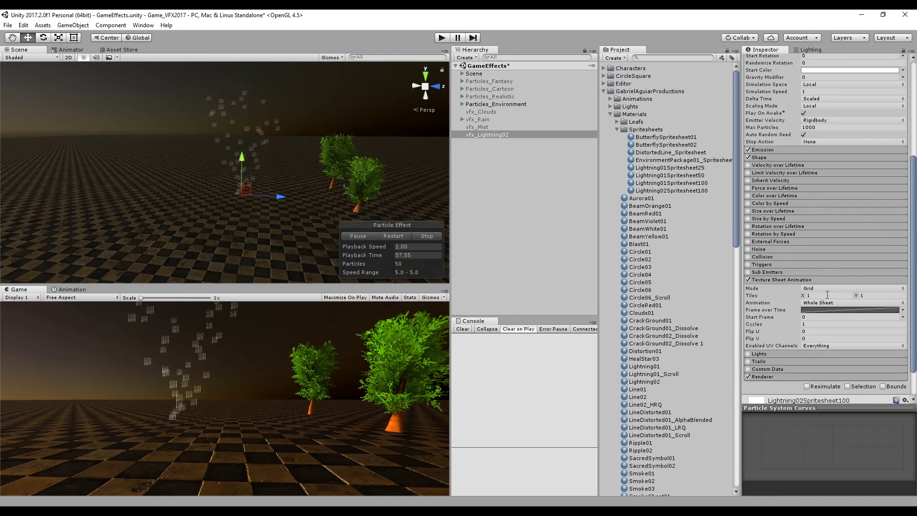
pyautogui.click(827, 295)
pyautogui.write('5')
pyautogui.press('Tab')
pyautogui.write('5')
pyautogui.click(393, 237)
# Set the start speed of the vfx_Lightning02 particles to 0.
pyautogui.scroll(5, 272, 173)
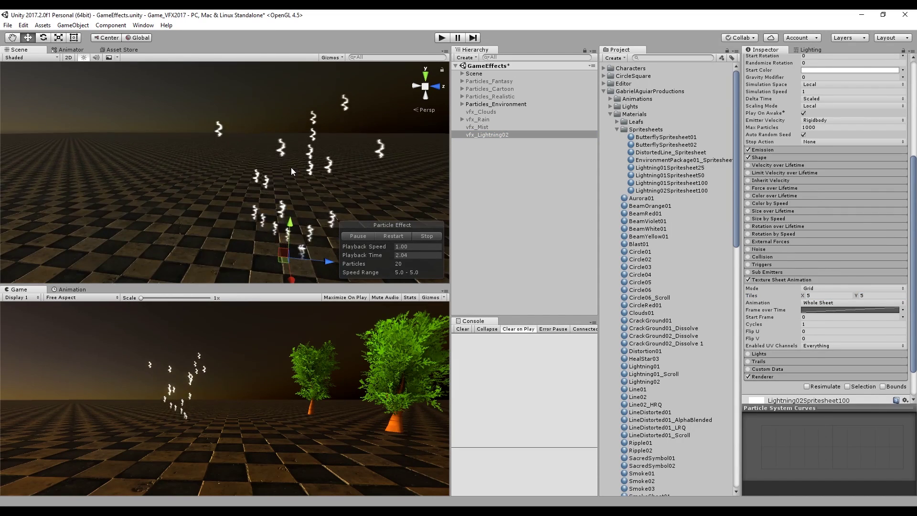
pyautogui.moveTo(358, 207); pyautogui.dragTo(314, 183, button='middle')
pyautogui.scroll(5, 810, 200)
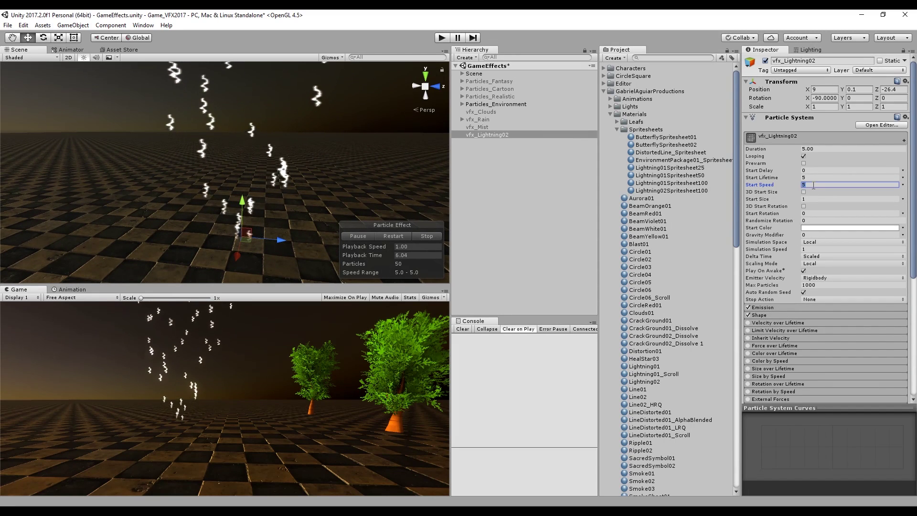
pyautogui.write('0')
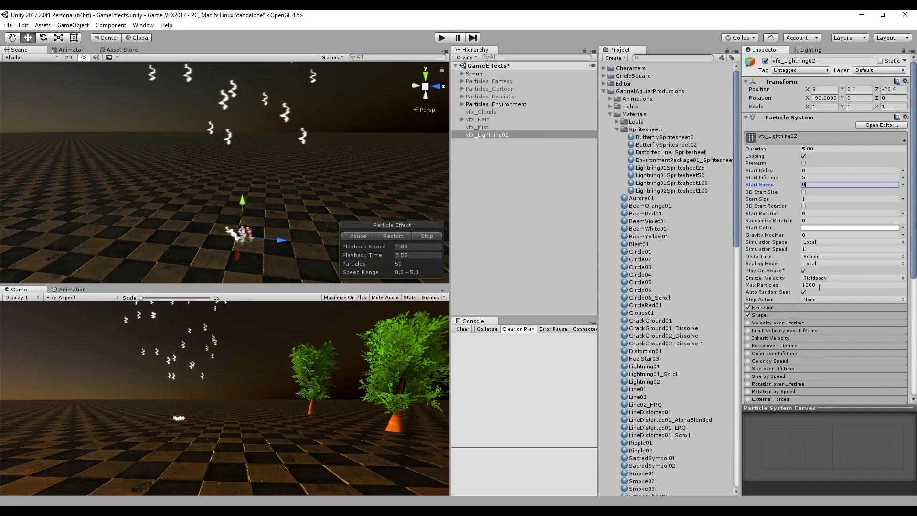
# Set the emission rate over time to 0 and add a burst of 1 particle.
pyautogui.click(797, 307)
pyautogui.click(814, 315)
pyautogui.write('0')
pyautogui.click(885, 360)
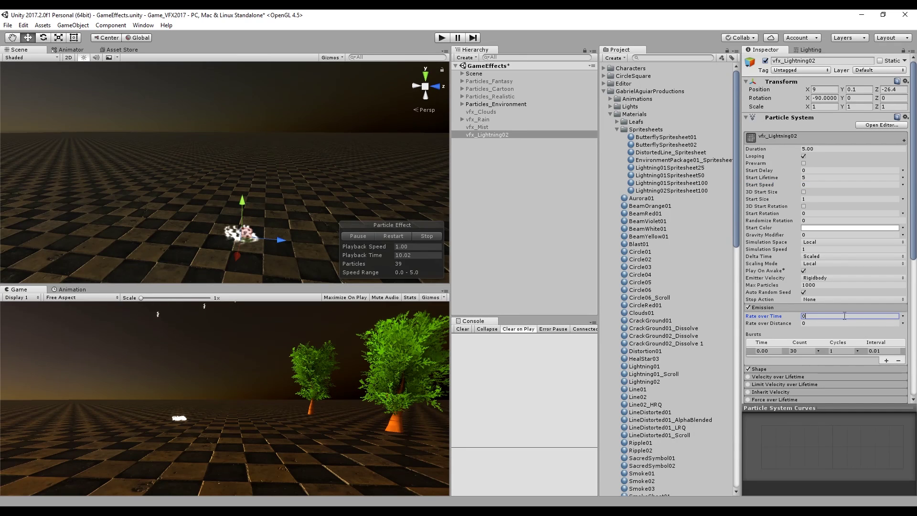
pyautogui.click(805, 350)
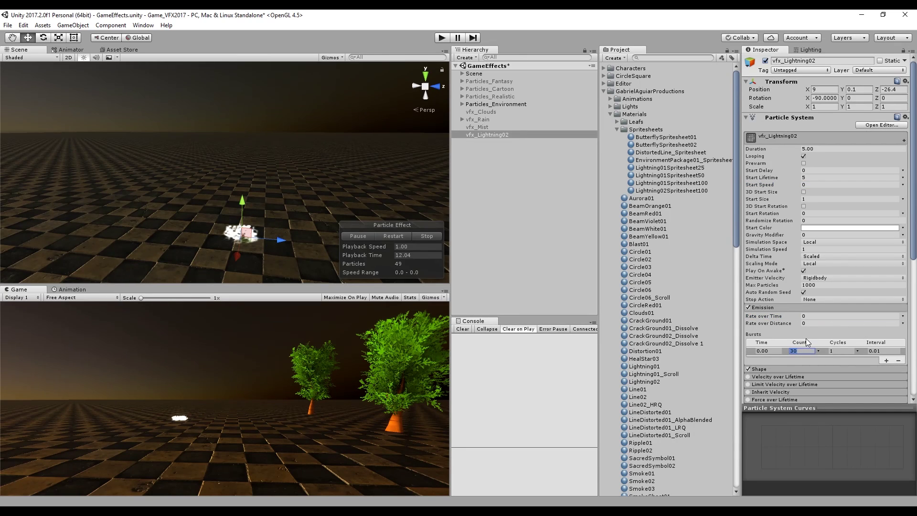
pyautogui.write('1')
pyautogui.click(397, 235)
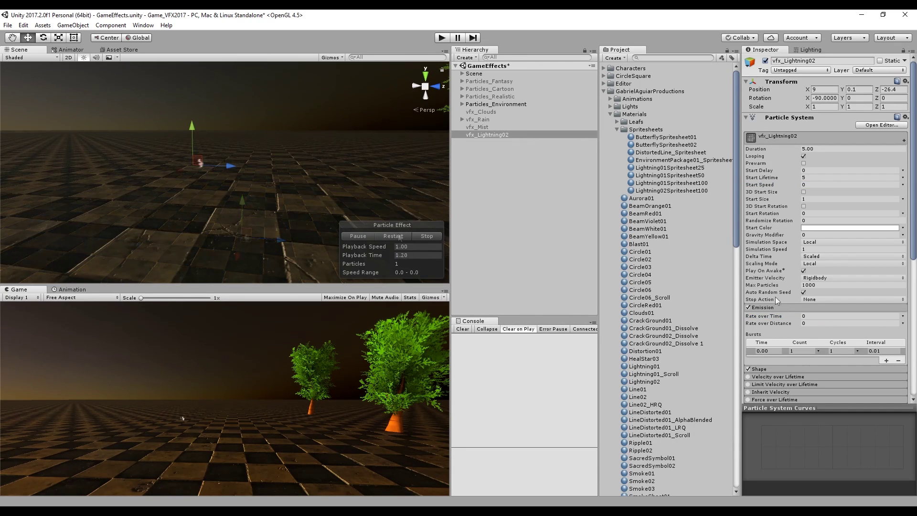
# Set the start lifetime to 1 and enable 3D start size with Random Between Two Constants.
pyautogui.click(816, 176)
pyautogui.click(394, 237)
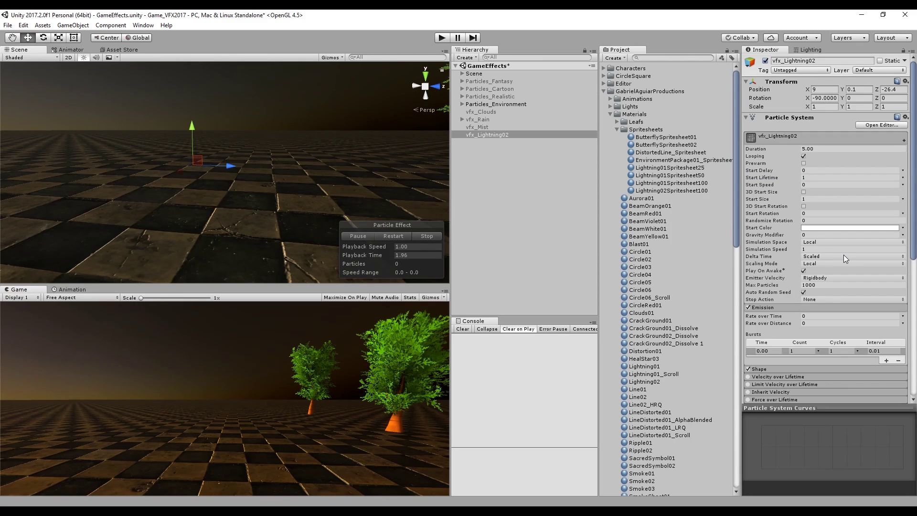
pyautogui.click(803, 192)
pyautogui.click(822, 199)
pyautogui.write('20')
pyautogui.click(903, 198)
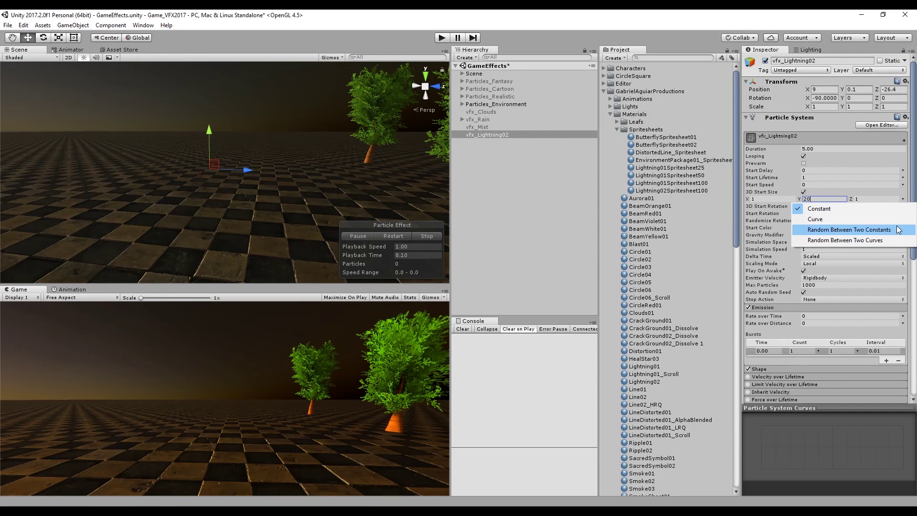
pyautogui.click(897, 229)
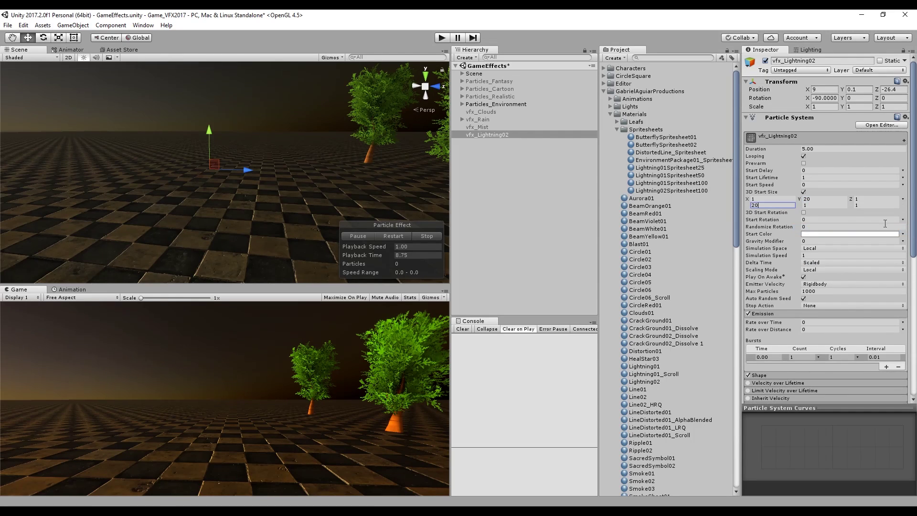
# Set the start size to range from 15 to 25 in X and to 60 for both Y constants.
pyautogui.click(776, 199)
pyautogui.write('15')
pyautogui.click(776, 205)
pyautogui.write('25')
pyautogui.click(813, 198)
pyautogui.write('60')
pyautogui.click(817, 205)
pyautogui.write('60')
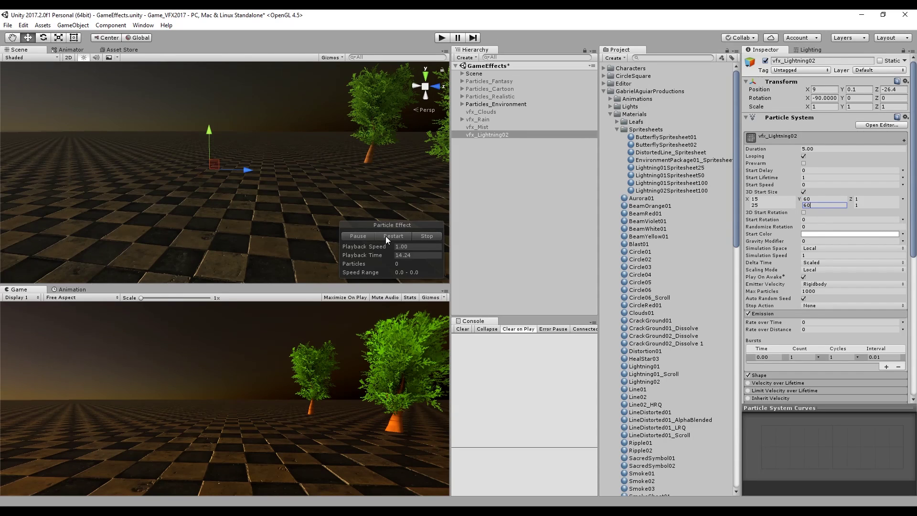
pyautogui.click(387, 237)
# Randomize the start lifetime between the constants 0.2 and 0.5 and replay the effect.
pyautogui.click(903, 177)
pyautogui.click(848, 208)
pyautogui.click(821, 178)
pyautogui.write('0.2')
pyautogui.click(863, 177)
pyautogui.click(403, 234)
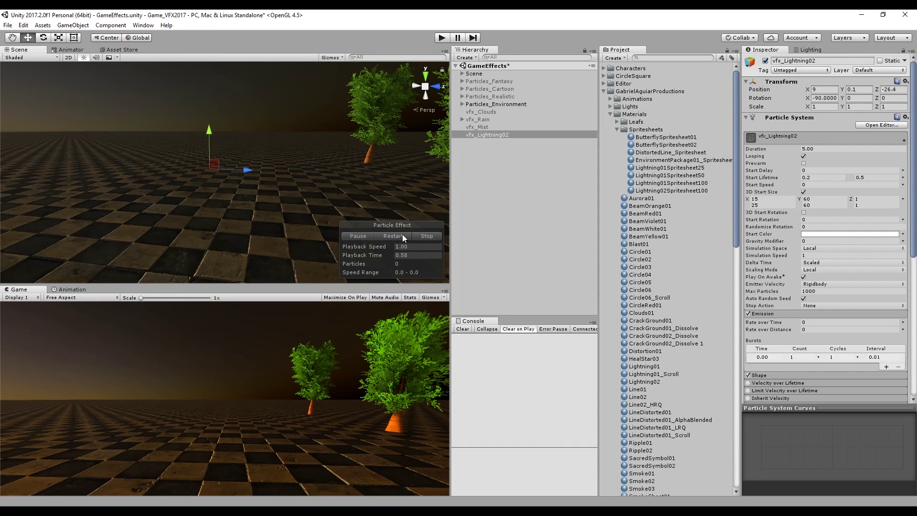
pyautogui.click(402, 234)
# Pause the effect while the bolt is showing and set the renderer's maximum particle size to 3.
pyautogui.click(428, 234)
pyautogui.click(391, 236)
pyautogui.click(358, 236)
pyautogui.moveTo(303, 234); pyautogui.dragTo(297, 193, button='middle')
pyautogui.scroll(-6, 809, 245)
pyautogui.scroll(-5, 808, 245)
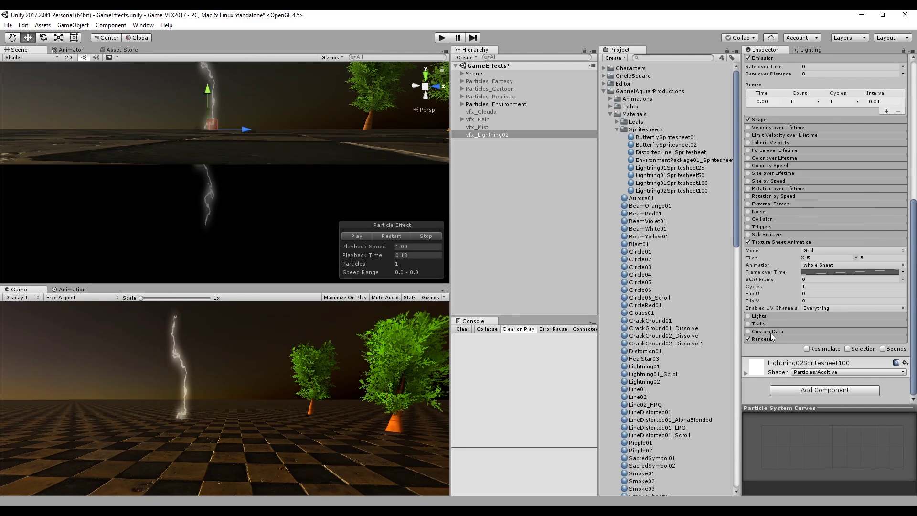
pyautogui.click(770, 337)
pyautogui.scroll(-6, 805, 314)
pyautogui.click(813, 248)
pyautogui.write('3')
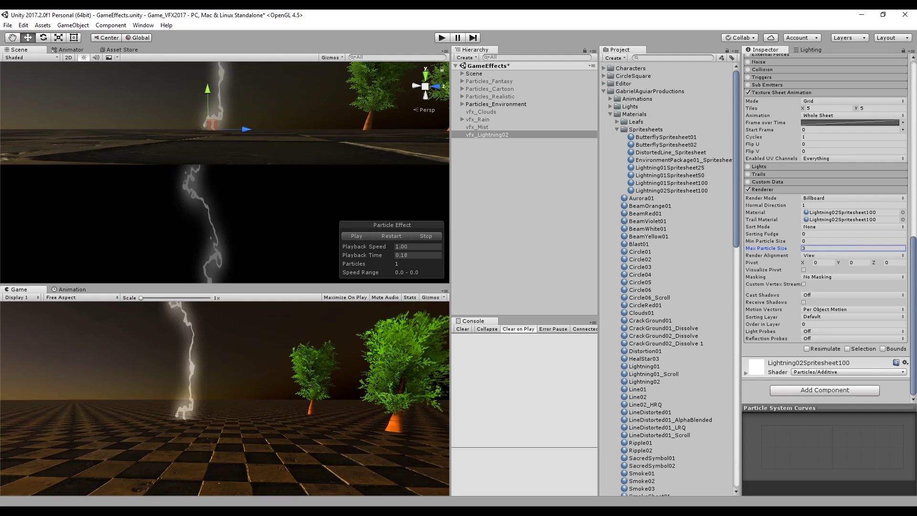
# Set the renderer's Y pivot to 0.44 so the bolt starts at the ground, and replay the effect.
pyautogui.click(852, 262)
pyautogui.write('0.42')
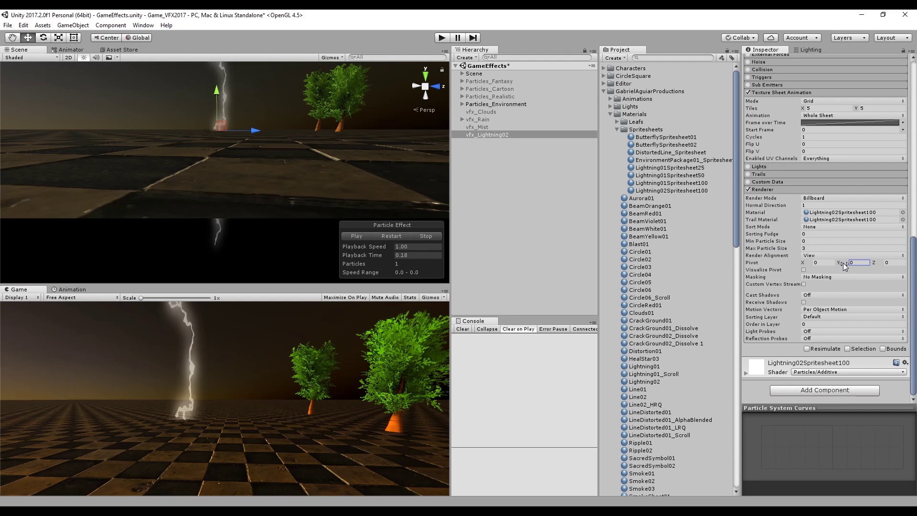
pyautogui.moveTo(850, 263); pyautogui.dragTo(847, 261)
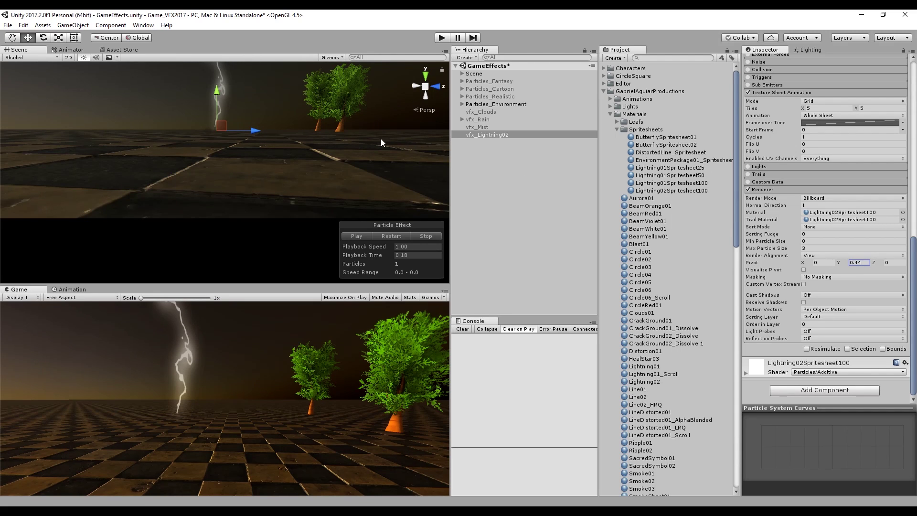
pyautogui.moveTo(318, 152); pyautogui.dragTo(319, 188, button='middle')
pyautogui.click(385, 235)
pyautogui.scroll(-15, 246, 200)
pyautogui.click(395, 236)
pyautogui.moveTo(286, 151); pyautogui.dragTo(288, 186, button='middle')
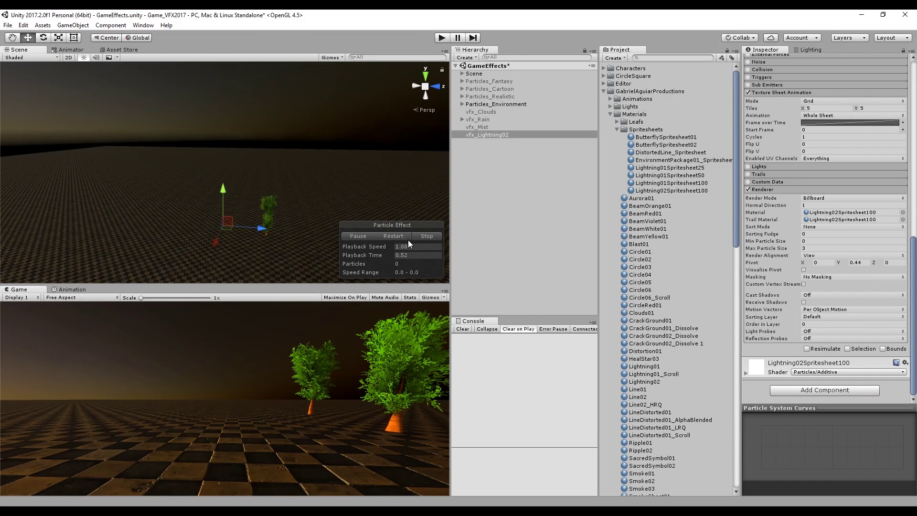
pyautogui.click(432, 238)
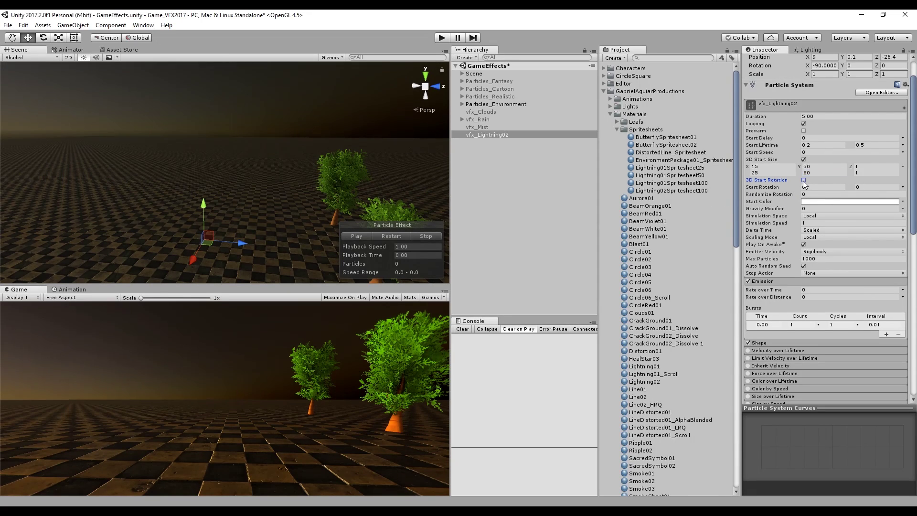
# Enable 3D start rotation with Y constants of 360 and 0, and replay the effect.
pyautogui.click(804, 180)
pyautogui.click(822, 187)
pyautogui.write('360')
pyautogui.click(820, 193)
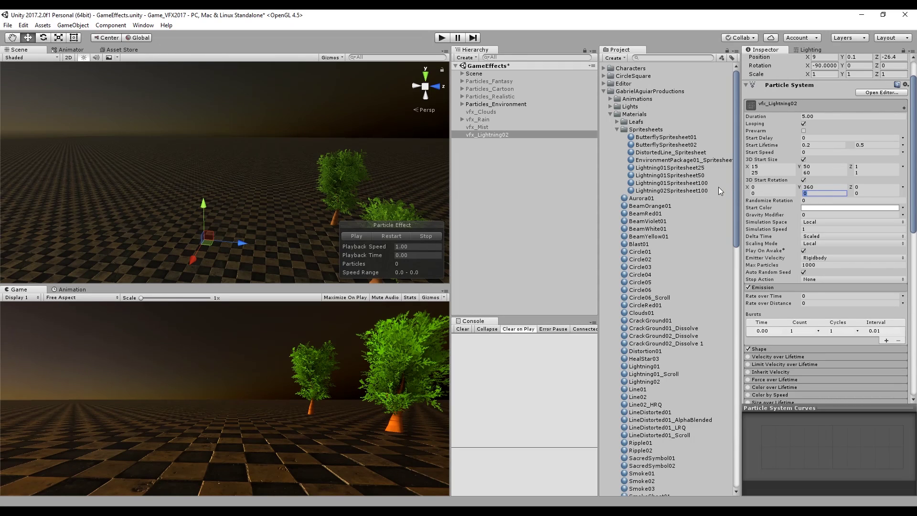
pyautogui.click(384, 234)
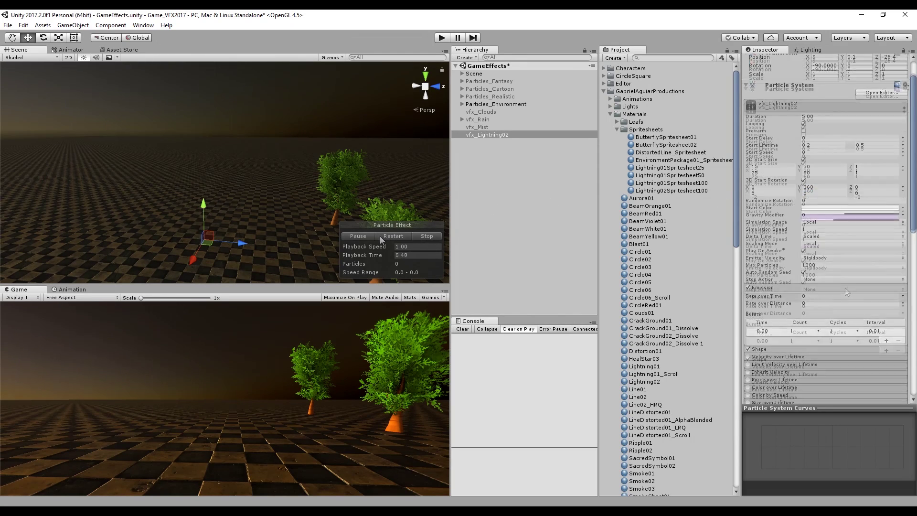
# Change the emitter shape to Box and set its scale to 70 in X and Y.
pyautogui.scroll(-4, 844, 287)
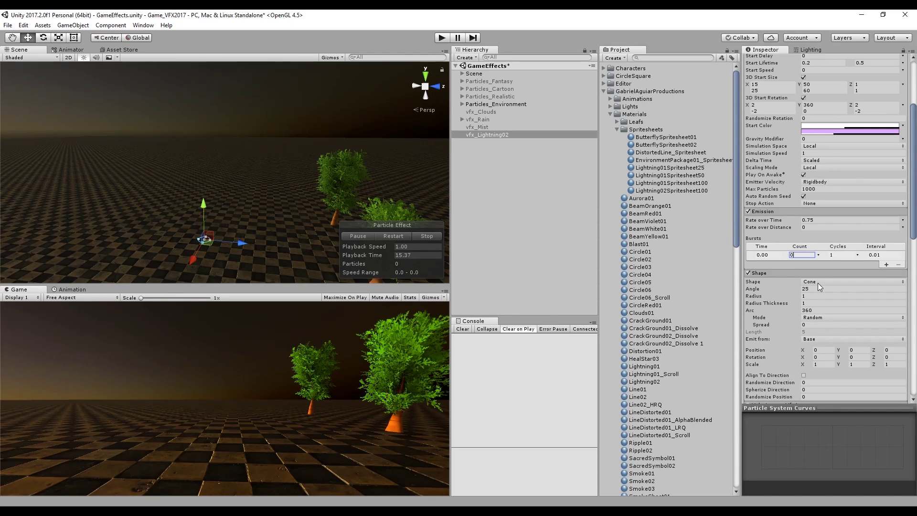
pyautogui.click(818, 283)
pyautogui.click(842, 334)
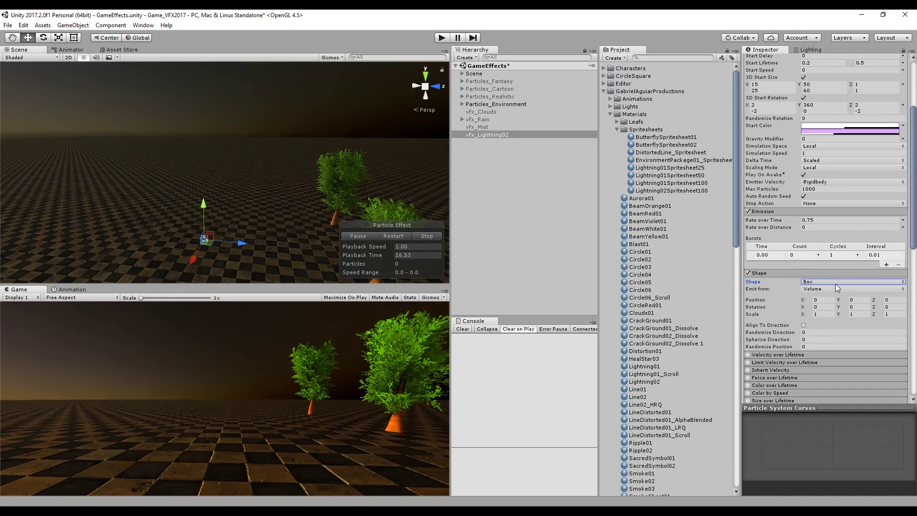
pyautogui.click(820, 314)
pyautogui.write('70')
pyautogui.click(854, 314)
pyautogui.write('70')
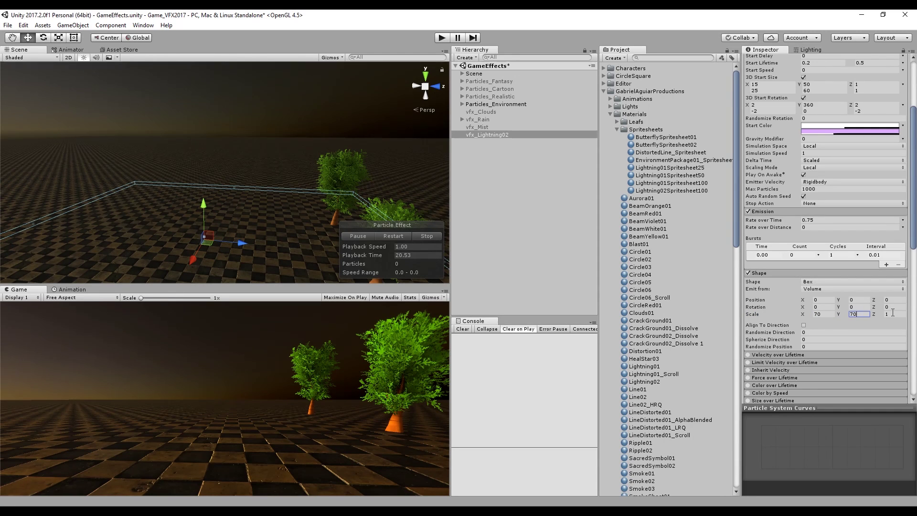
# Enable Color over Lifetime on vfx_Lightning02 with the blue-to-white gradient preset that flickers in alpha, and replay the effect.
pyautogui.click(764, 273)
pyautogui.click(746, 282)
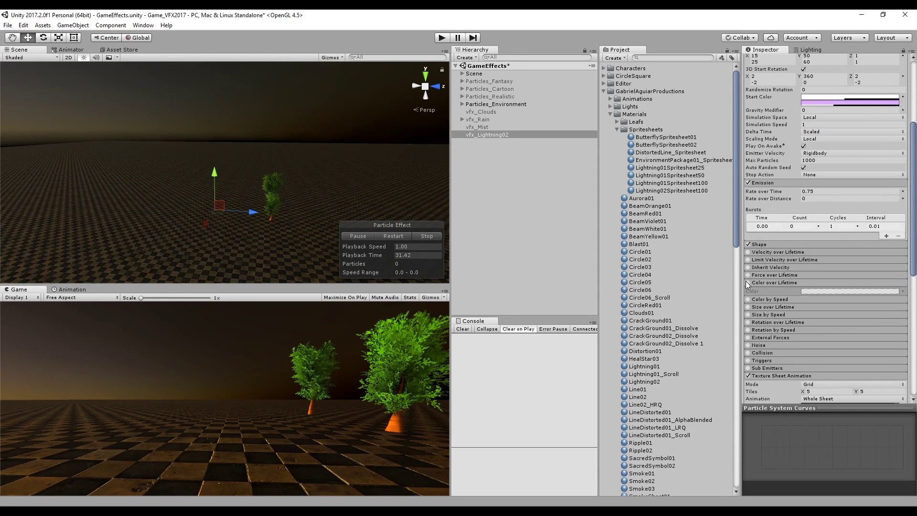
pyautogui.click(746, 282)
pyautogui.click(826, 291)
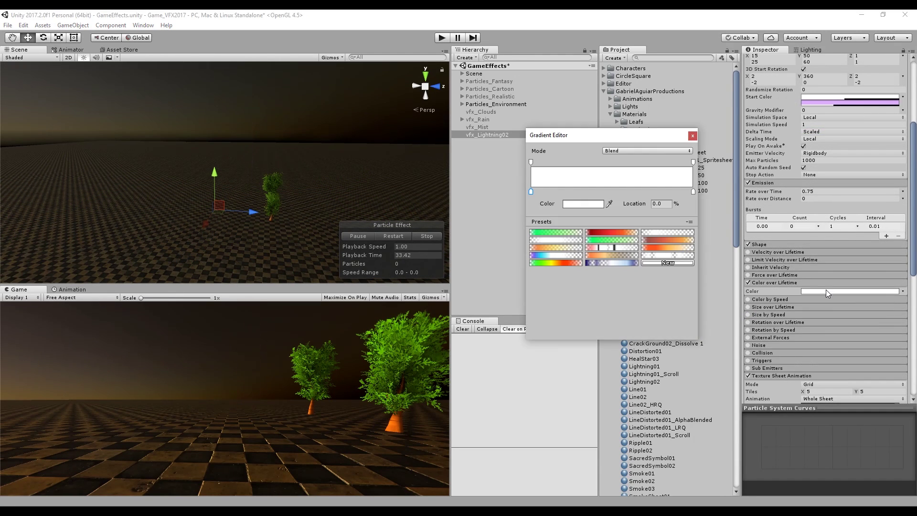
pyautogui.click(617, 262)
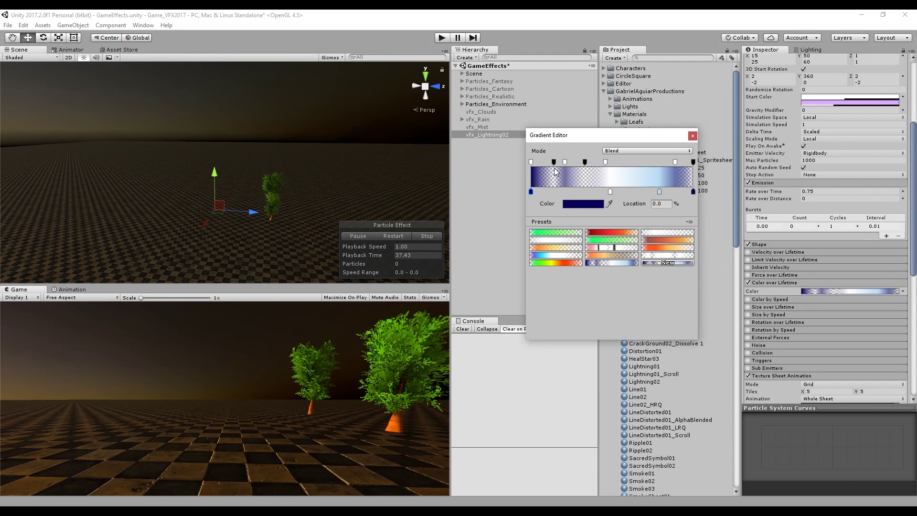
pyautogui.click(393, 234)
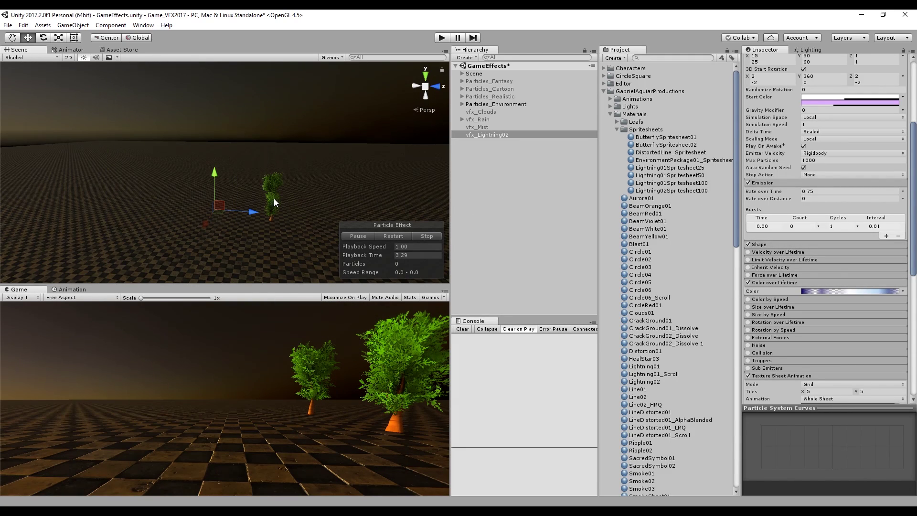
pyautogui.moveTo(274, 187); pyautogui.dragTo(276, 195, button='middle')
# Create a new particle system in the scene and name it vfx_BeamLight.
pyautogui.click(480, 156)
pyautogui.rightClick(480, 156)
pyautogui.moveTo(529, 273)
pyautogui.click(589, 271)
pyautogui.click(804, 60)
pyautogui.write('vfx_BeamLight')
pyautogui.press('Return')
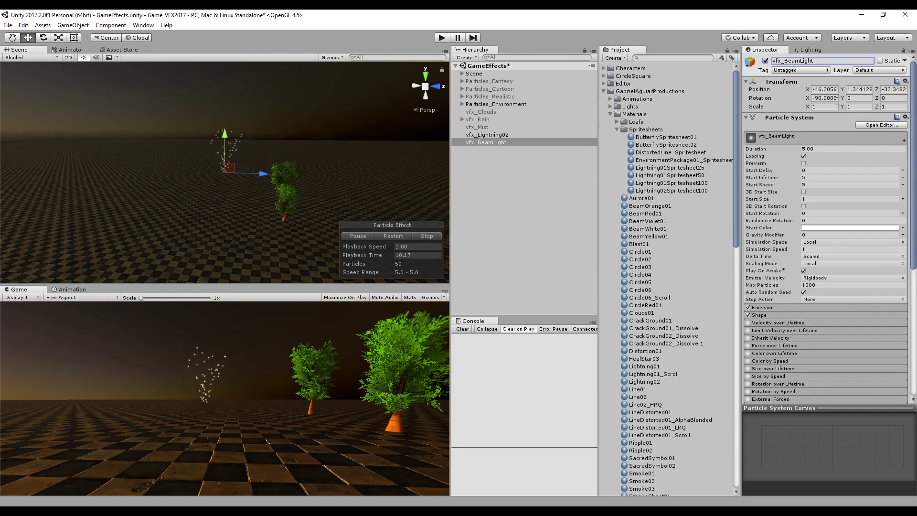
# Place vfx_BeamLight at 9, 0.1, -26.4 with zero rotation, set its start speed to 0, and disable its Shape module.
pyautogui.click(824, 98)
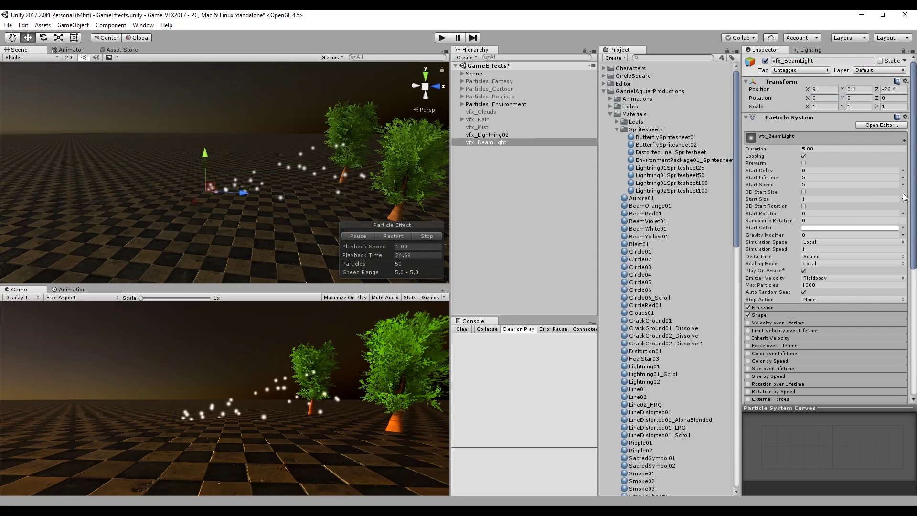
pyautogui.click(825, 185)
pyautogui.write('0')
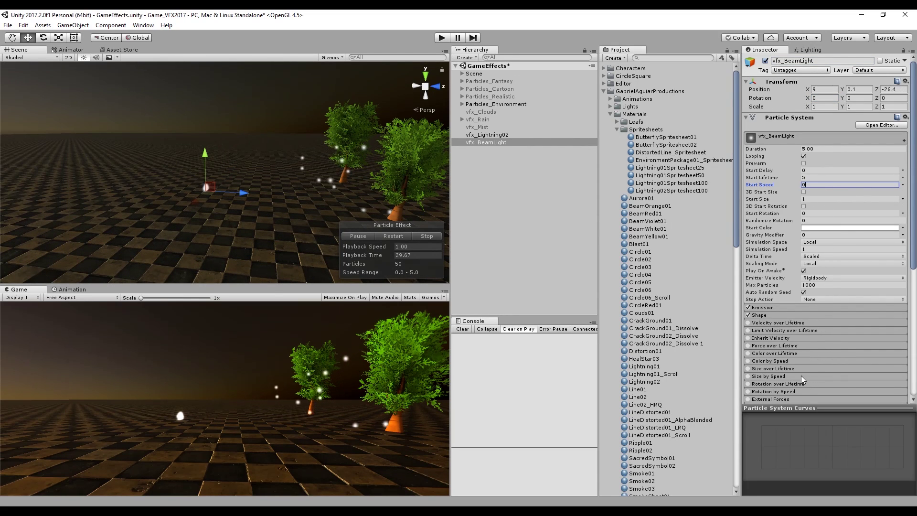
pyautogui.click(748, 315)
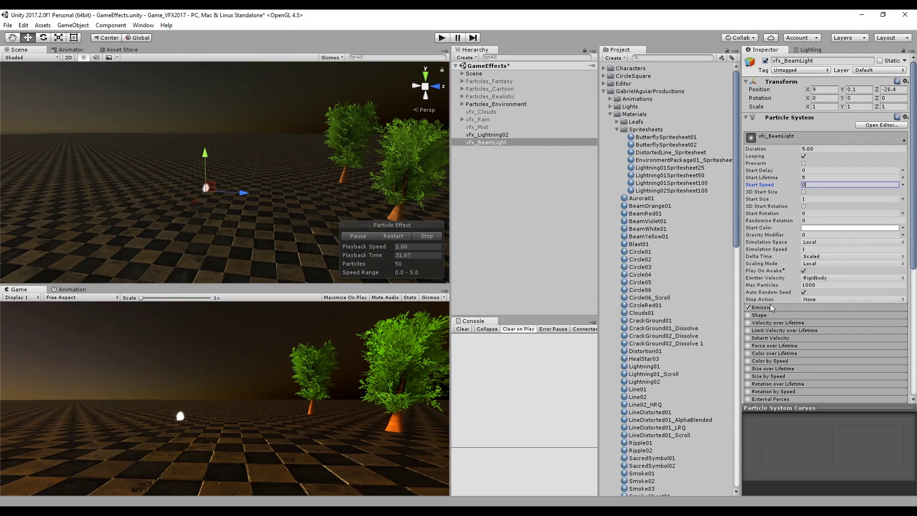
# Set the emission rate to 0 with a burst of 1 to 2 particles, and randomize the start size between 1 and 25.
pyautogui.click(795, 307)
pyautogui.scroll(-1, 850, 295)
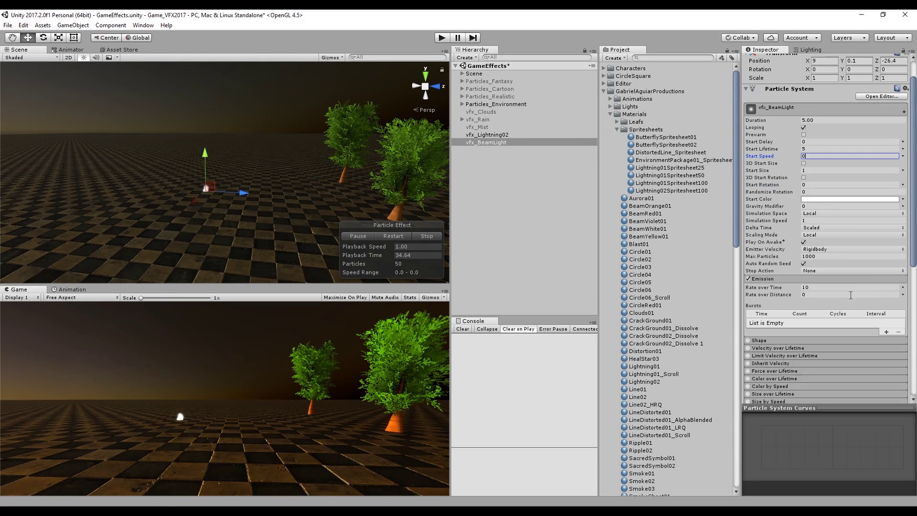
pyautogui.click(884, 330)
pyautogui.click(818, 321)
pyautogui.click(824, 354)
pyautogui.click(393, 236)
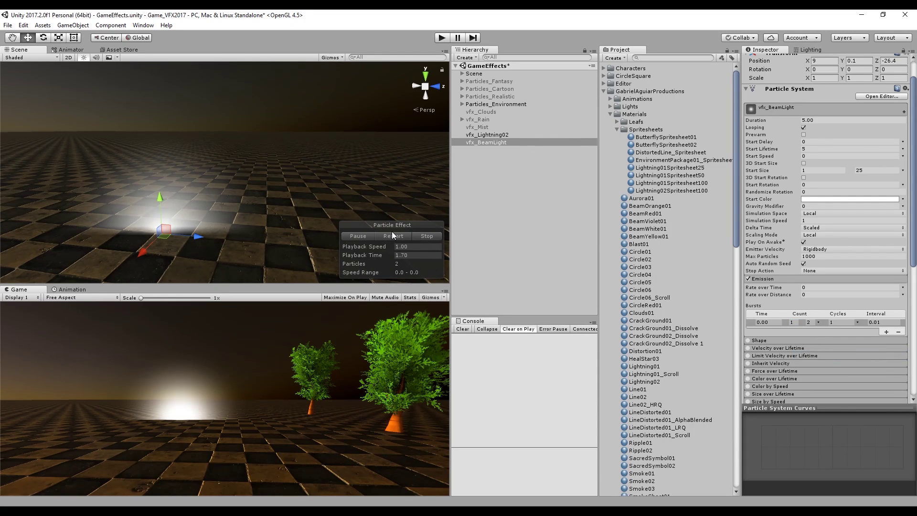
pyautogui.click(432, 236)
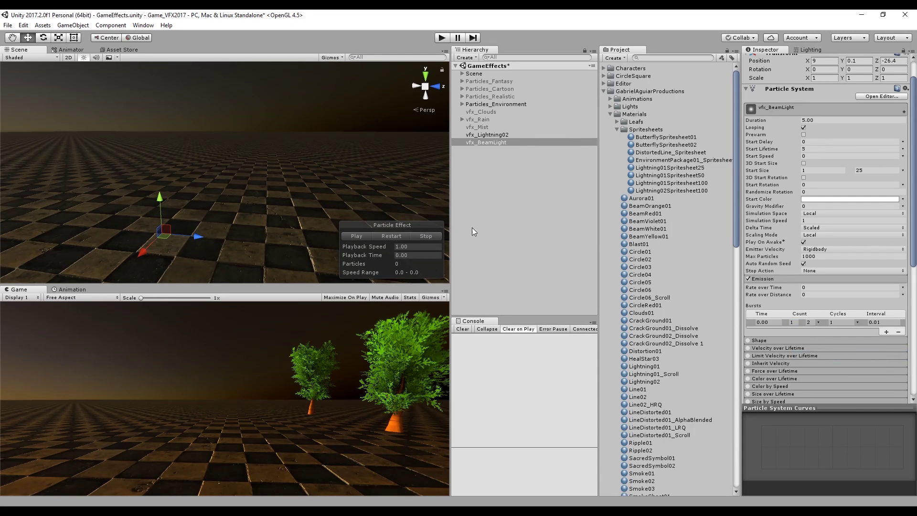
# Randomize vfx_BeamLight's start lifetime between 0.5 and 1, and replay the effect.
pyautogui.click(902, 149)
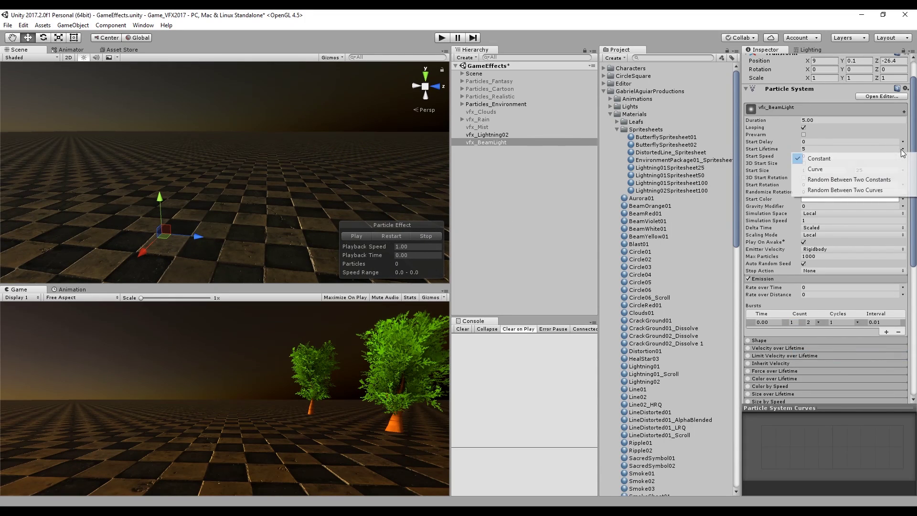
pyautogui.click(841, 177)
pyautogui.click(823, 149)
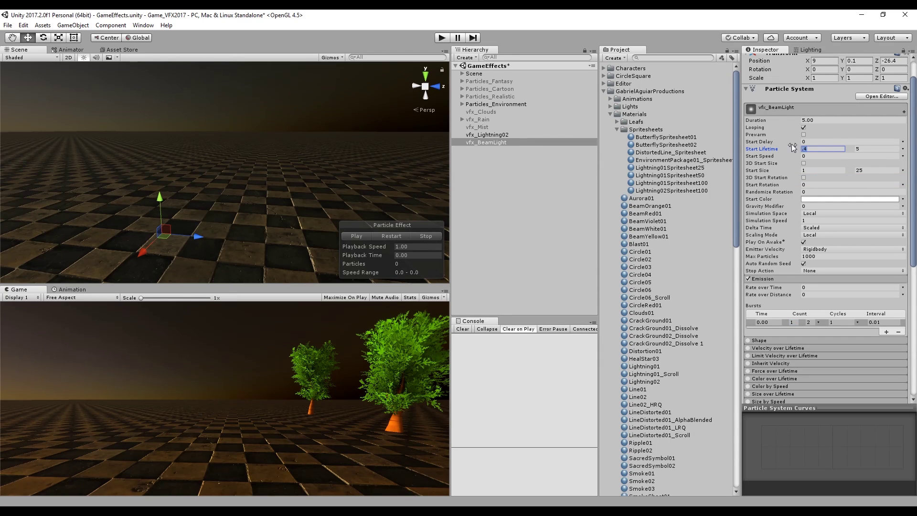
pyautogui.click(872, 149)
pyautogui.write('1')
pyautogui.click(389, 233)
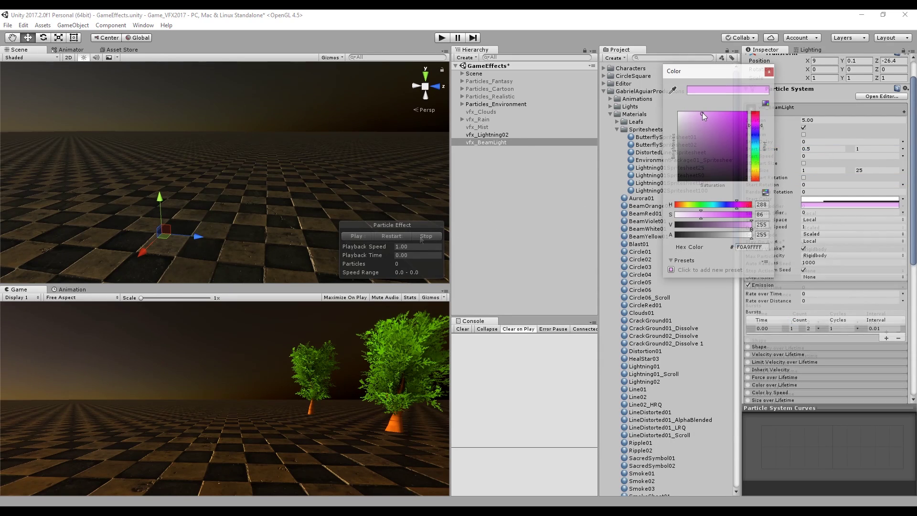
# Set vfx_BeamLight's start color to random between white and purple, and preview the glow.
pyautogui.click(702, 113)
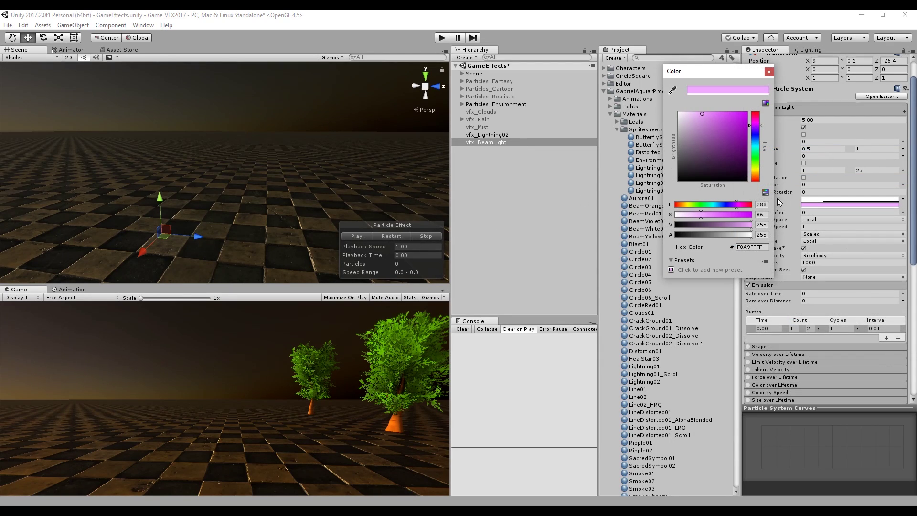
pyautogui.moveTo(695, 226); pyautogui.dragTo(686, 223)
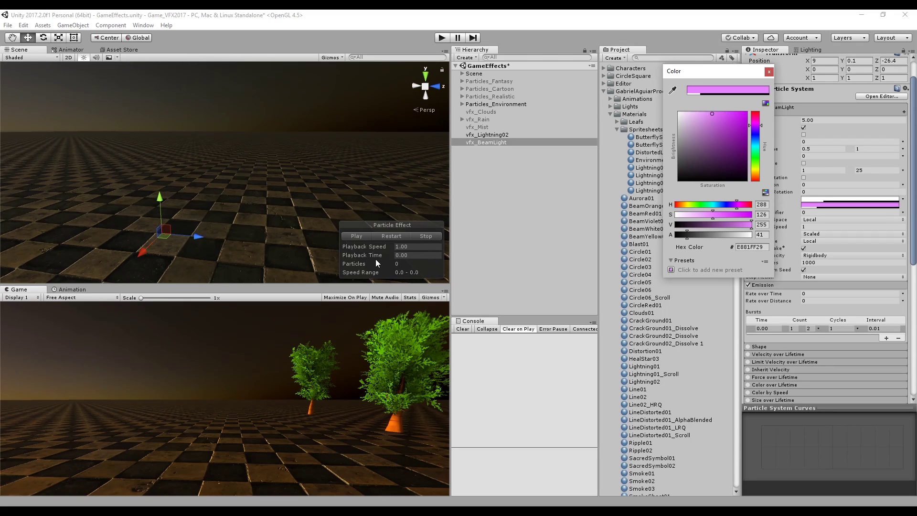
pyautogui.click(392, 233)
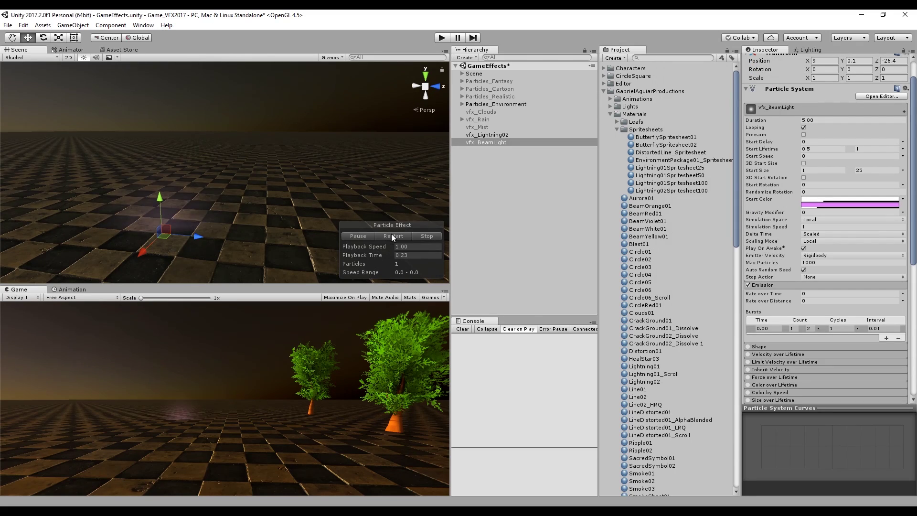
pyautogui.click(436, 237)
# Enable Size over Lifetime with a linear curve falling from 1 to 0, and preview the glow.
pyautogui.scroll(-4, 764, 284)
pyautogui.click(755, 285)
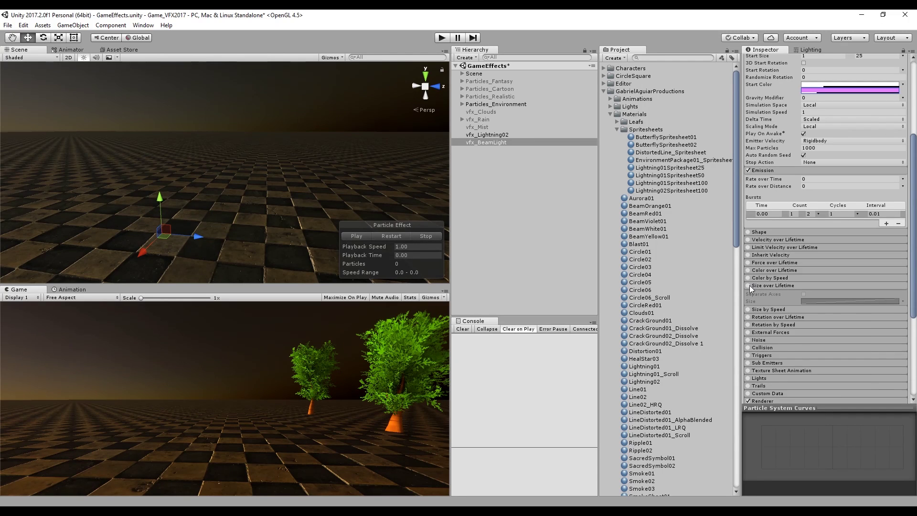
pyautogui.click(748, 285)
pyautogui.click(815, 302)
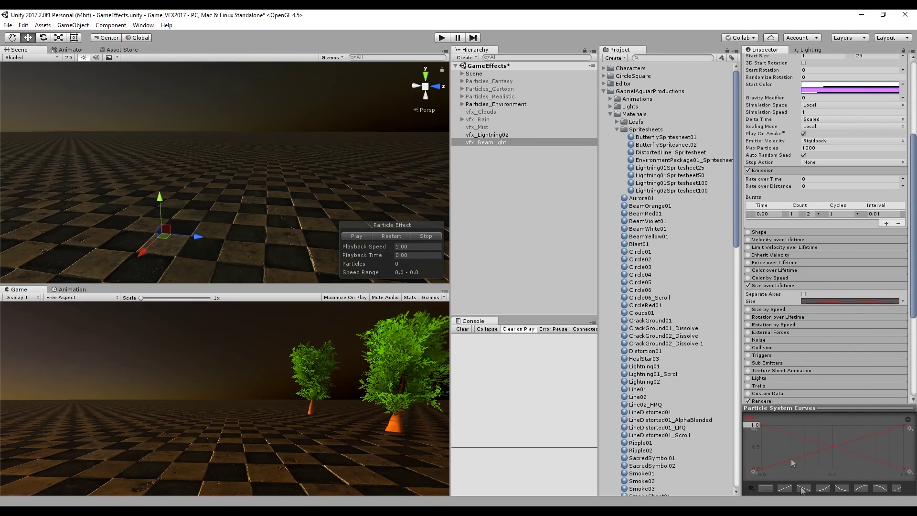
pyautogui.click(394, 235)
pyautogui.click(412, 237)
# Change vfx_BeamLight's start lifetime to 0.4–0.6 and its start size to 10–25, replaying the effect several times.
pyautogui.scroll(5, 801, 277)
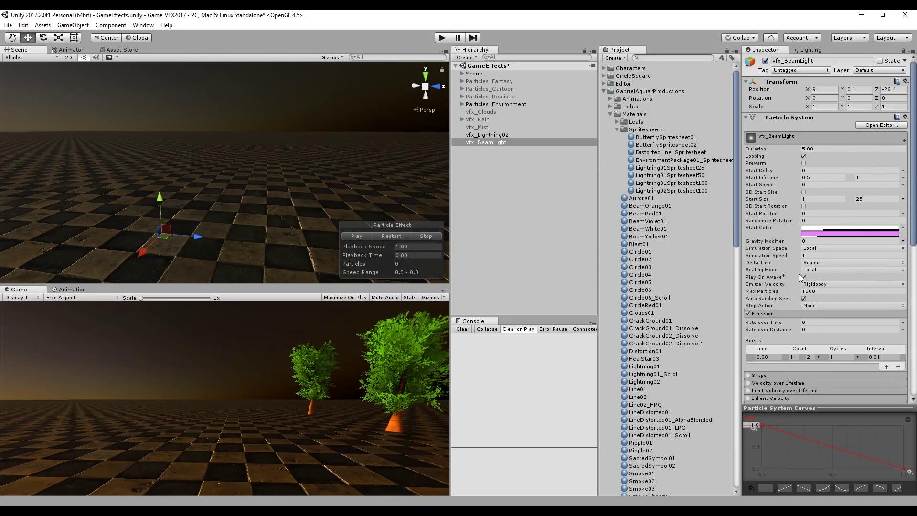
pyautogui.click(391, 235)
pyautogui.click(391, 236)
pyautogui.click(390, 235)
pyautogui.click(390, 235)
pyautogui.click(391, 235)
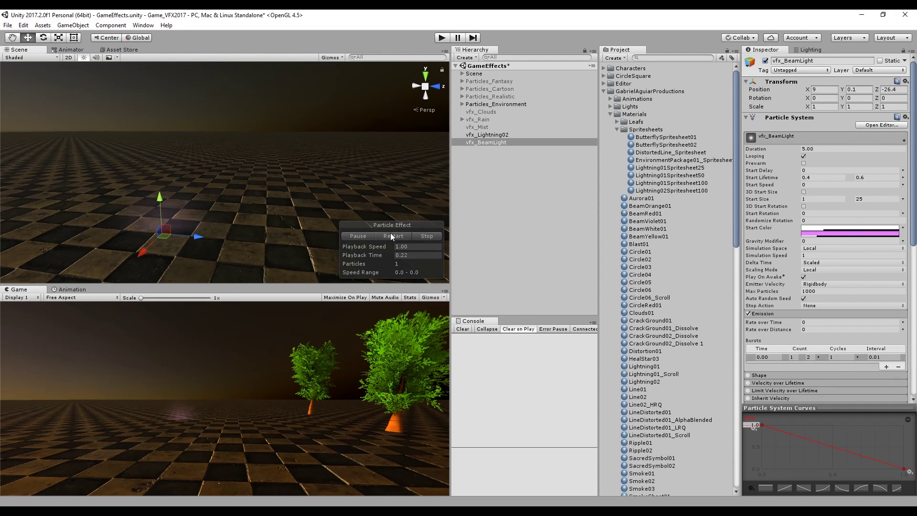
# Enable Sub Emitters on vfx_Lightning02, assign vfx_BeamLight as the birth sub-emitter parented under it, and replay the combined effect.
pyautogui.click(486, 135)
pyautogui.scroll(-5, 843, 308)
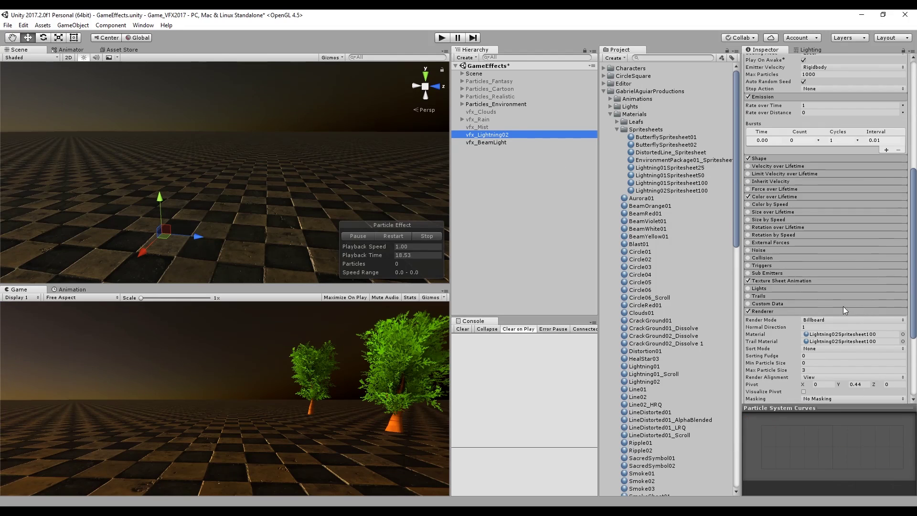
pyautogui.click(761, 311)
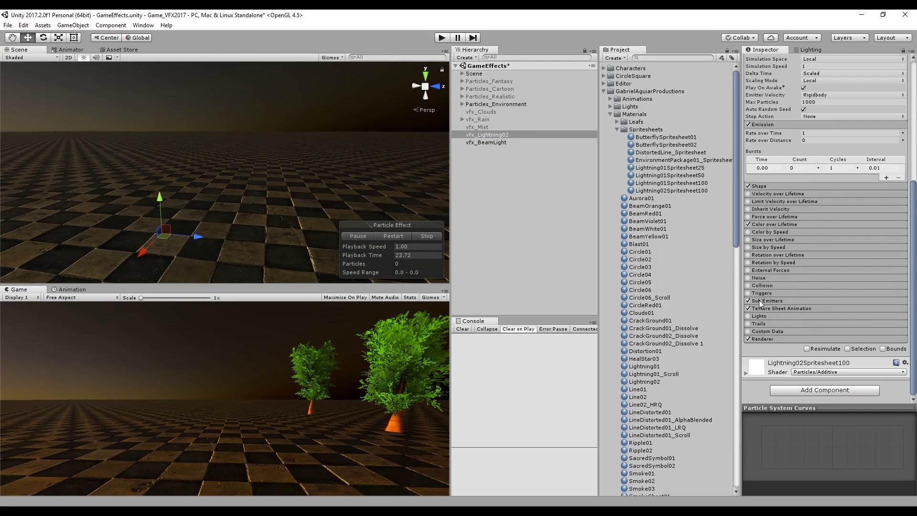
pyautogui.click(748, 300)
pyautogui.scroll(-1, 783, 296)
pyautogui.click(492, 134)
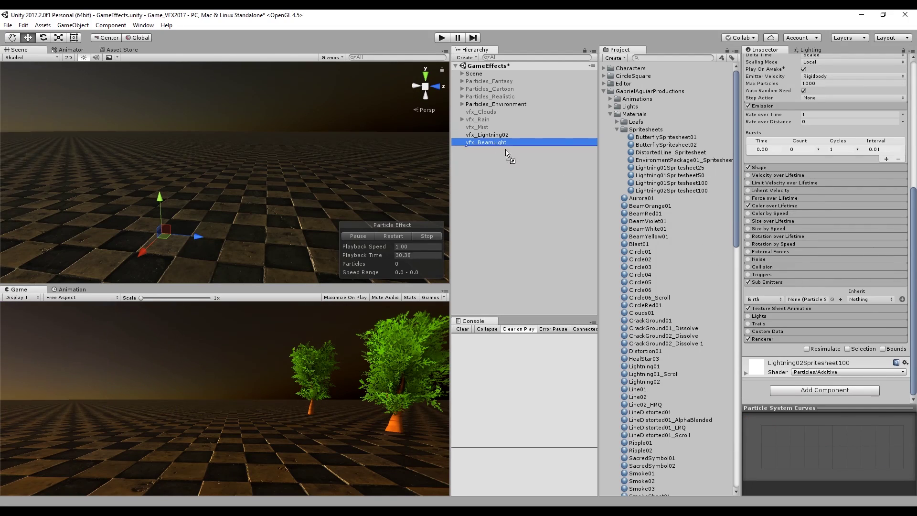
pyautogui.click(812, 299)
pyautogui.moveTo(817, 300); pyautogui.dragTo(817, 299)
pyautogui.click(479, 282)
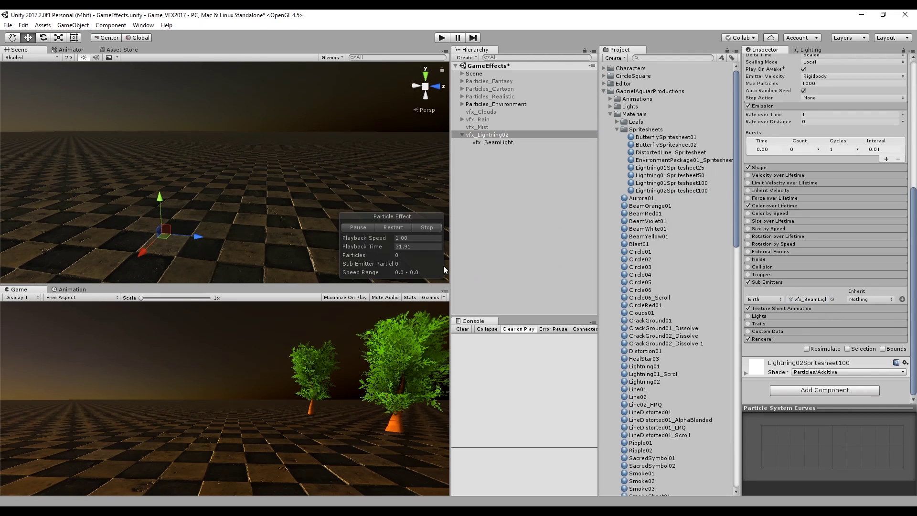
pyautogui.scroll(-6, 369, 210)
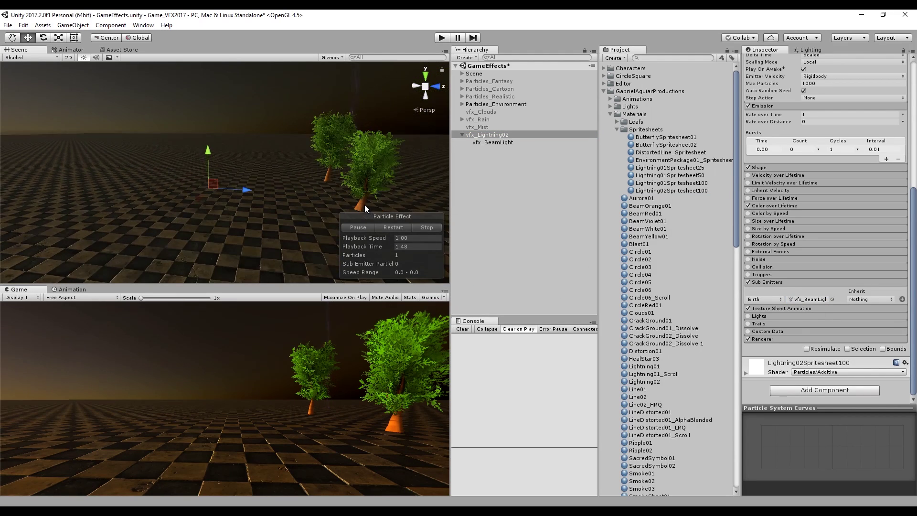
pyautogui.moveTo(371, 217); pyautogui.dragTo(264, 184, button='middle')
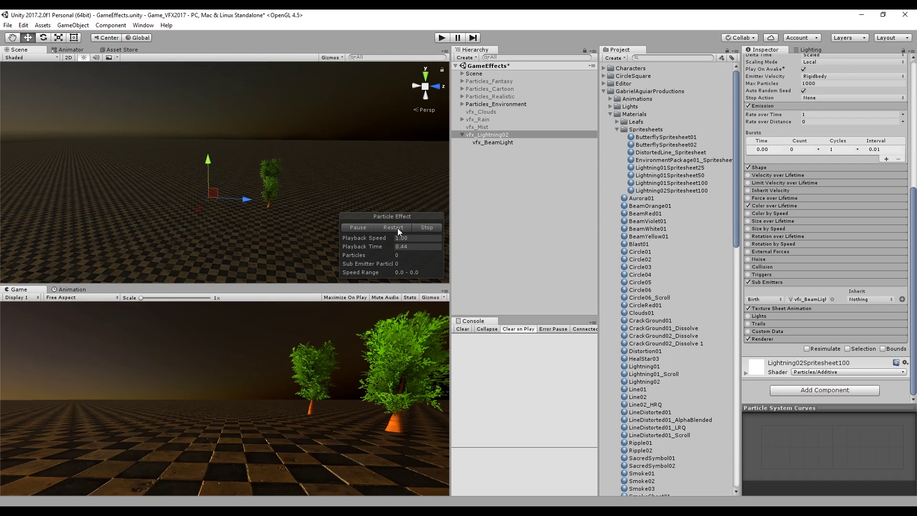
pyautogui.scroll(12, 228, 206)
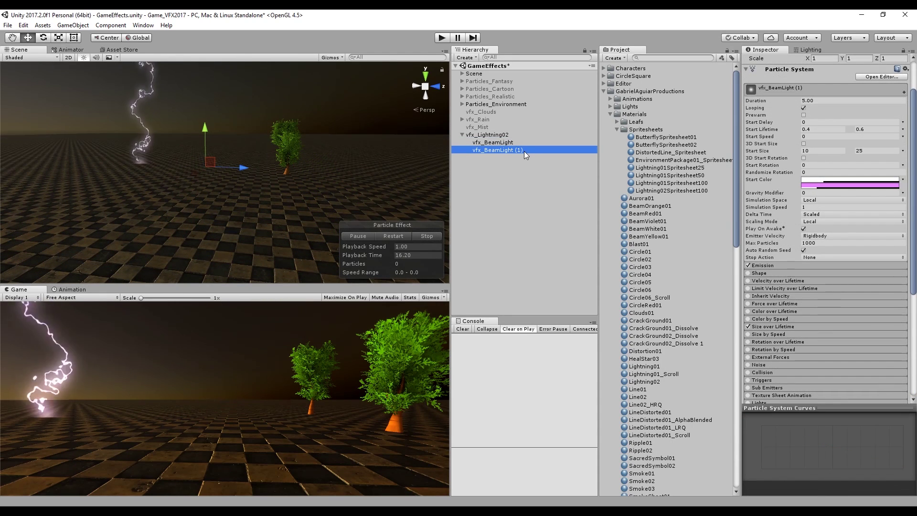
# Duplicate vfx_BeamLight as vfx_FlashLight and add it as a second birth sub-emitter of vfx_Lightning02.
pyautogui.click(517, 147)
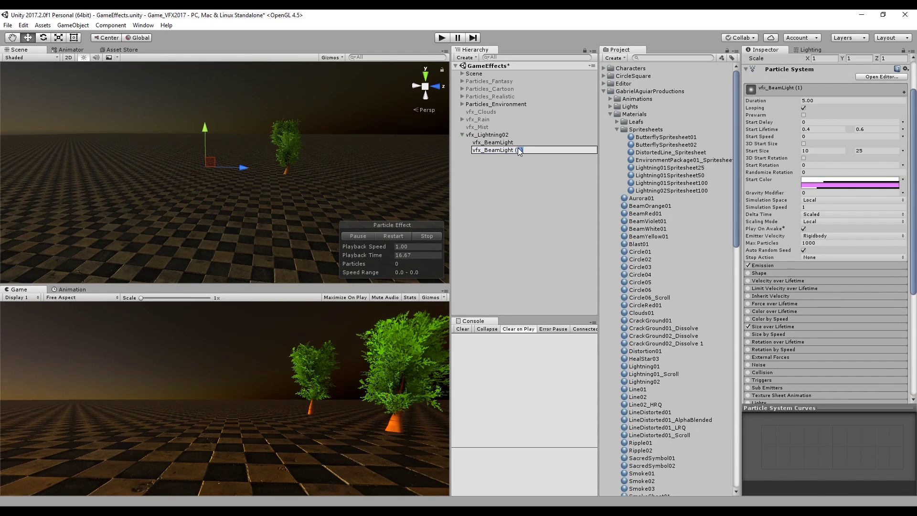
pyautogui.press('BackSpace')
pyautogui.press('BackSpace')
pyautogui.press('BackSpace')
pyautogui.moveTo(501, 150); pyautogui.dragTo(483, 151)
pyautogui.write('Flash')
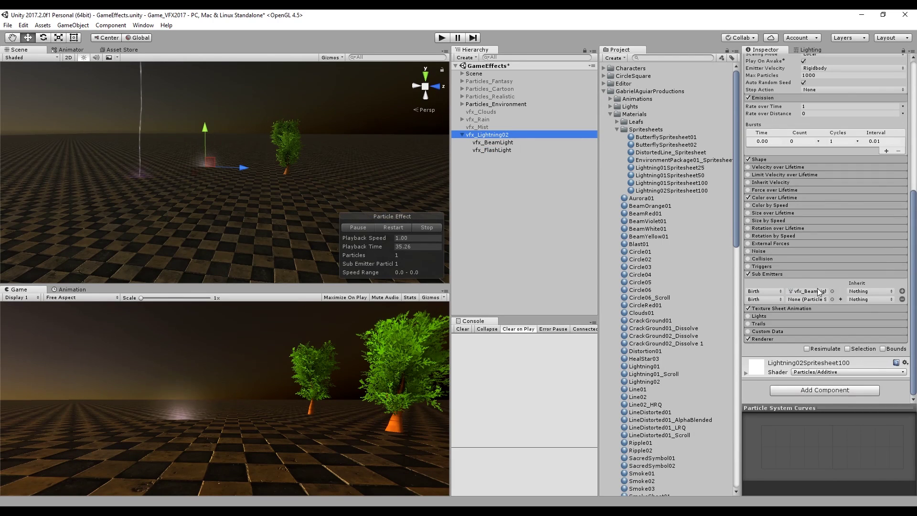
pyautogui.moveTo(500, 148); pyautogui.dragTo(766, 272)
# Move vfx_FlashLight out of vfx_Lightning02 in the hierarchy, replay it by itself, and pause while its glow is showing.
pyautogui.click(493, 149)
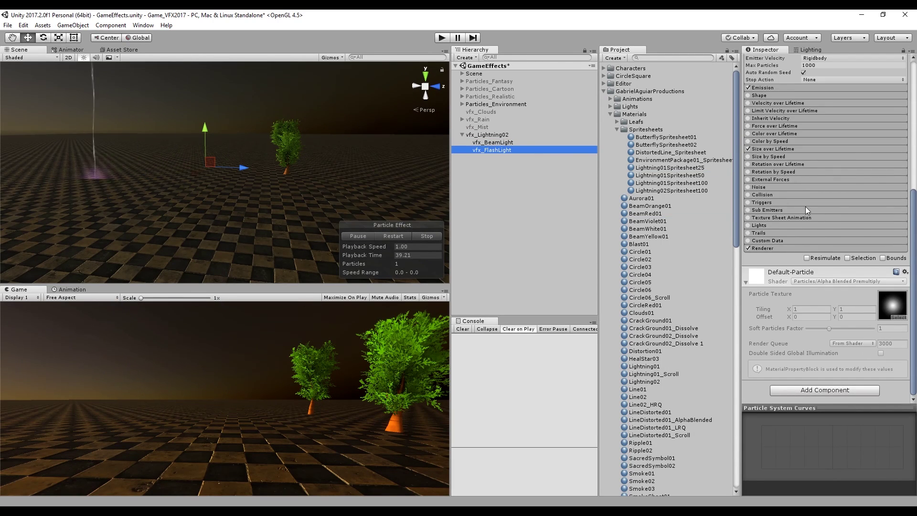
pyautogui.scroll(3, 805, 206)
pyautogui.scroll(-3, 830, 241)
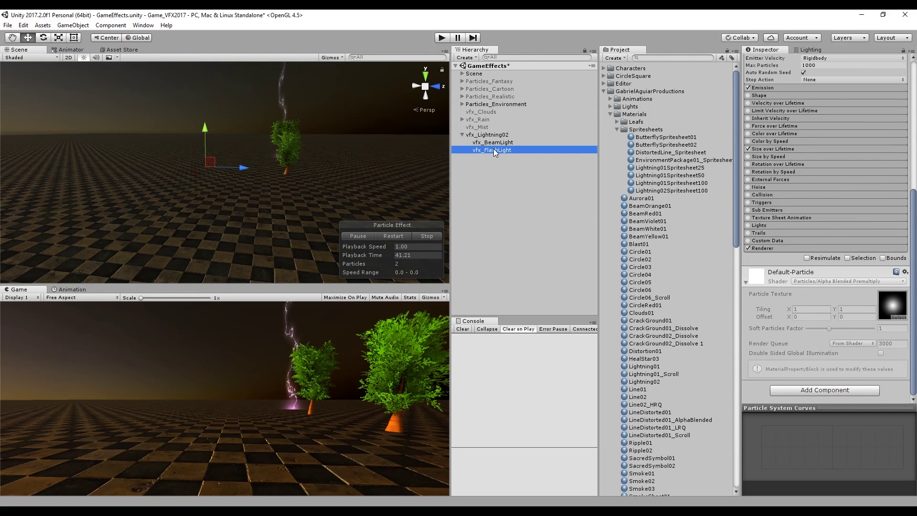
pyautogui.click(423, 237)
pyautogui.click(395, 234)
pyautogui.click(359, 233)
pyautogui.scroll(4, 224, 165)
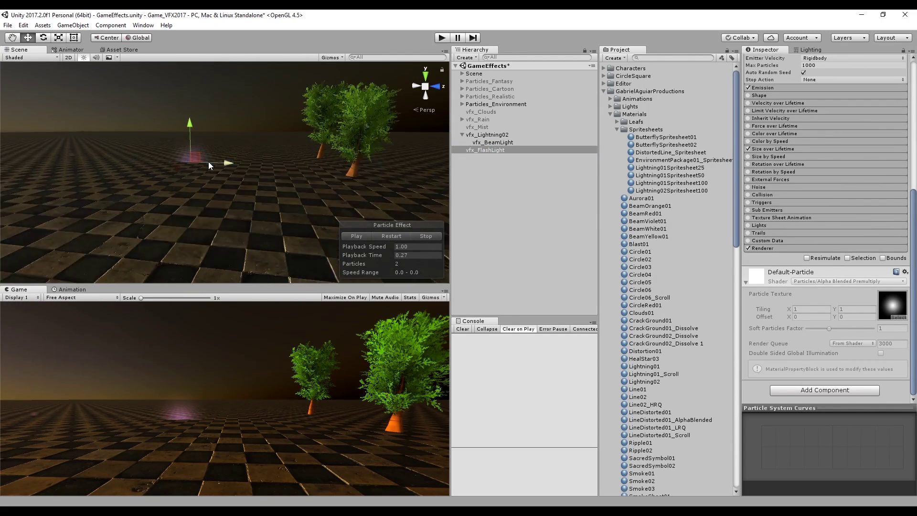
pyautogui.scroll(2, 208, 161)
# Set vfx_FlashLight's maximum particle size to 3 and raise its renderer's Y pivot to 1.
pyautogui.click(780, 247)
pyautogui.scroll(-3, 847, 259)
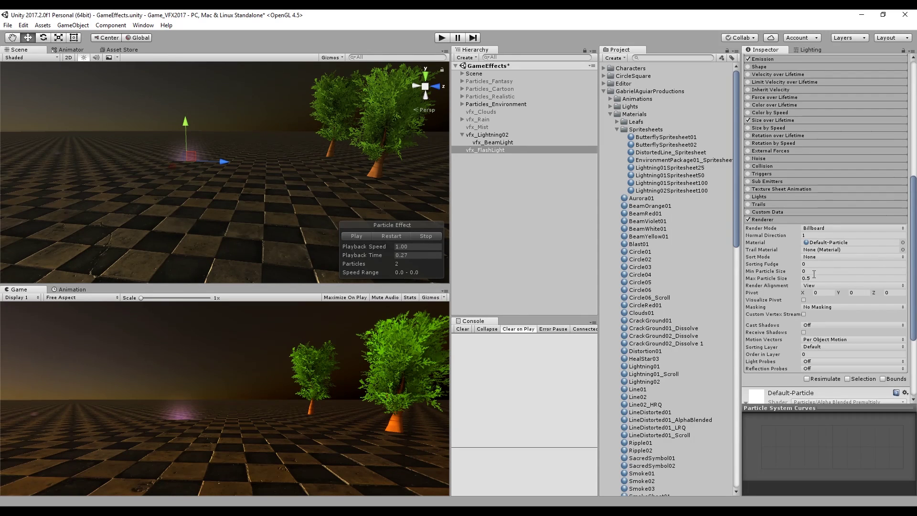
pyautogui.click(818, 278)
pyautogui.scroll(-2, 840, 250)
pyautogui.moveTo(839, 250); pyautogui.dragTo(859, 244)
pyautogui.scroll(-6, 354, 99)
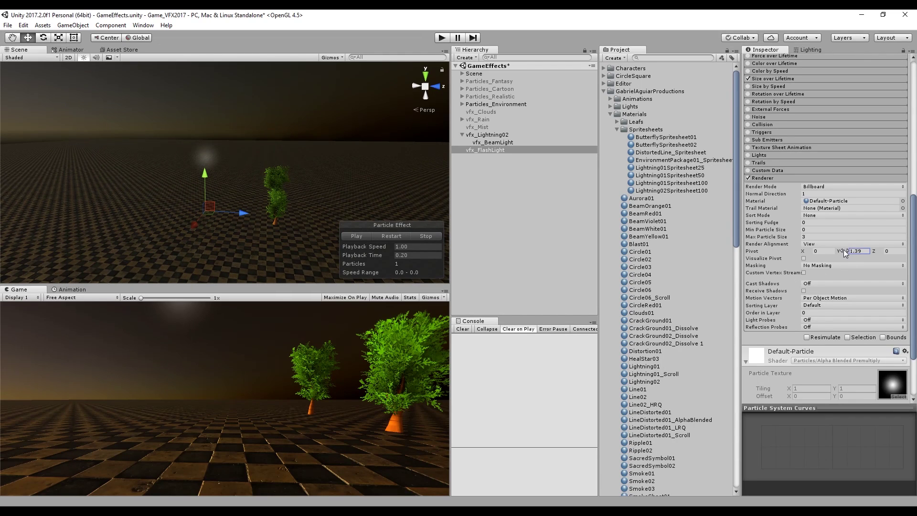
pyautogui.moveTo(844, 252); pyautogui.dragTo(853, 253)
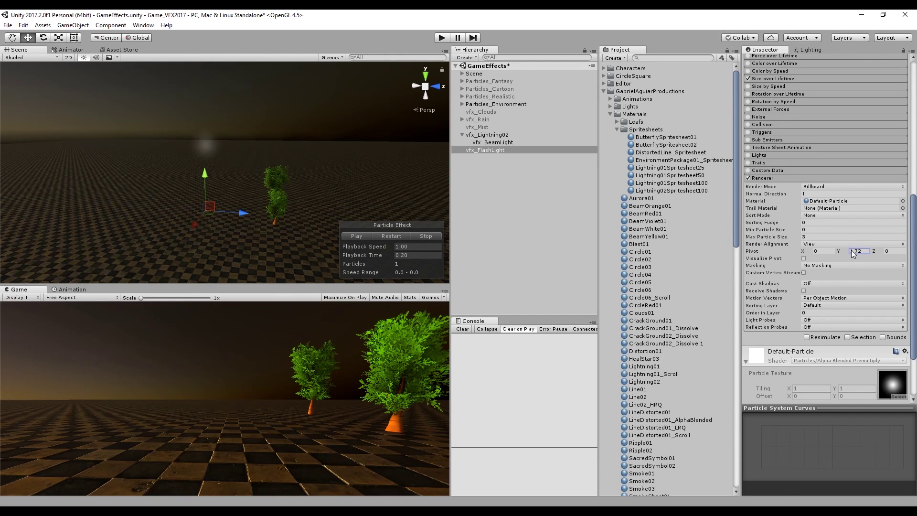
# Set vfx_FlashLight's start size to random between 80 and 100, and replay the flash several times.
pyautogui.scroll(10, 840, 201)
pyautogui.click(871, 143)
pyautogui.write('100')
pyautogui.click(837, 141)
pyautogui.click(387, 234)
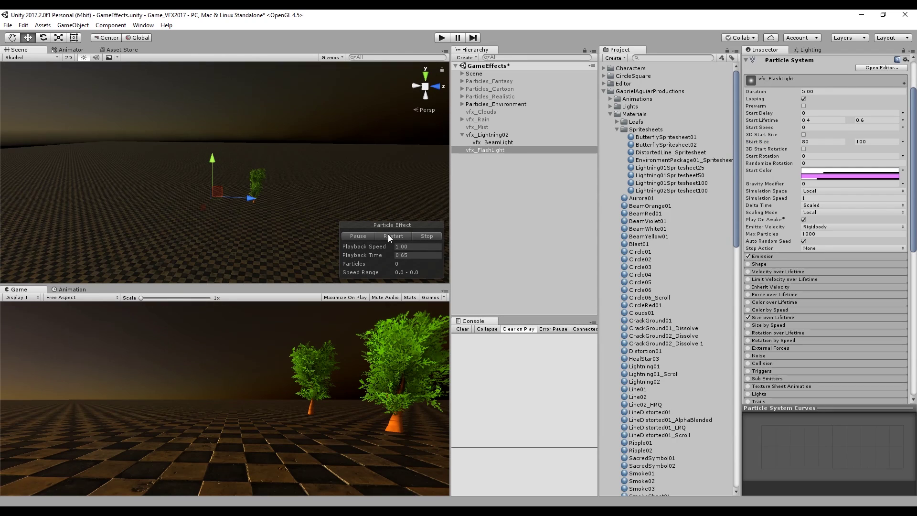
pyautogui.click(388, 234)
pyautogui.click(388, 234)
pyautogui.scroll(-10, 763, 290)
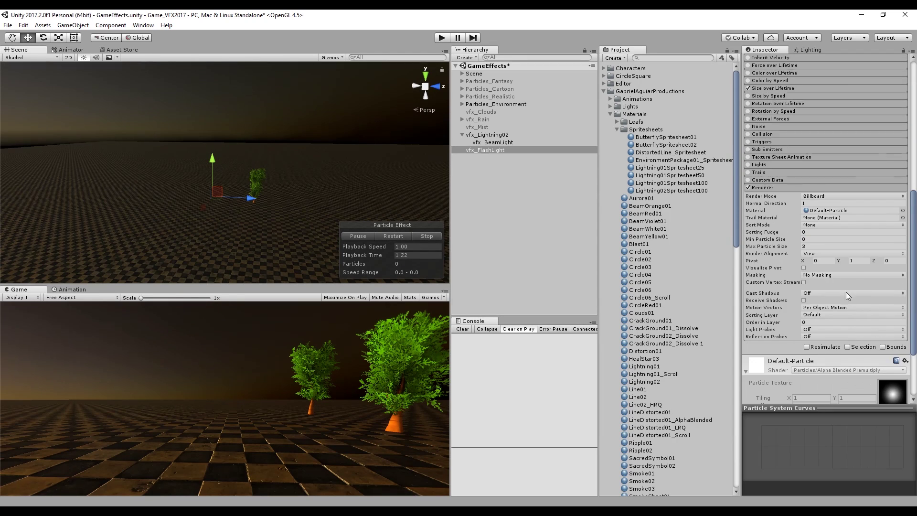
# Set vfx_FlashLight's Y pivot to 0.5, place it back under vfx_Lightning02, and replay the whole lightning effect.
pyautogui.click(859, 260)
pyautogui.write('.5')
pyautogui.click(397, 239)
pyautogui.click(487, 135)
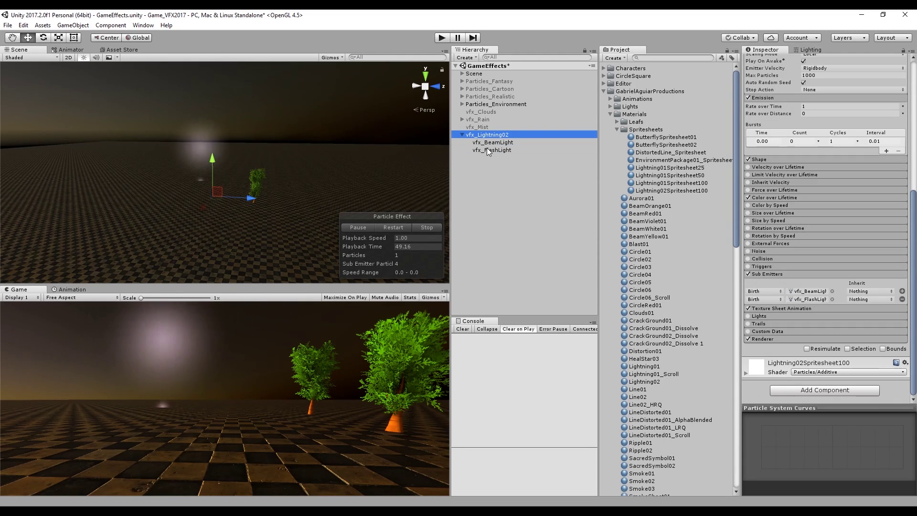
pyautogui.click(422, 228)
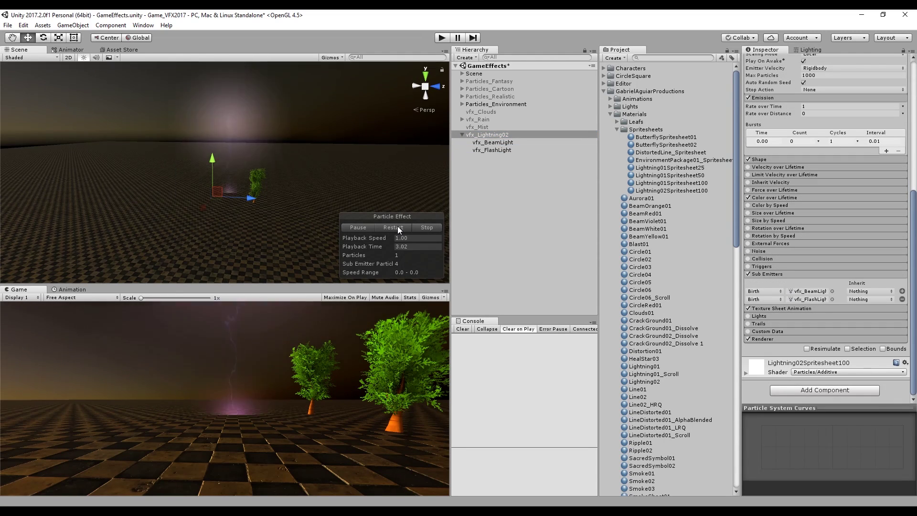
# Set vfx_FlashLight's start size to random between 200 and 250.
pyautogui.click(508, 150)
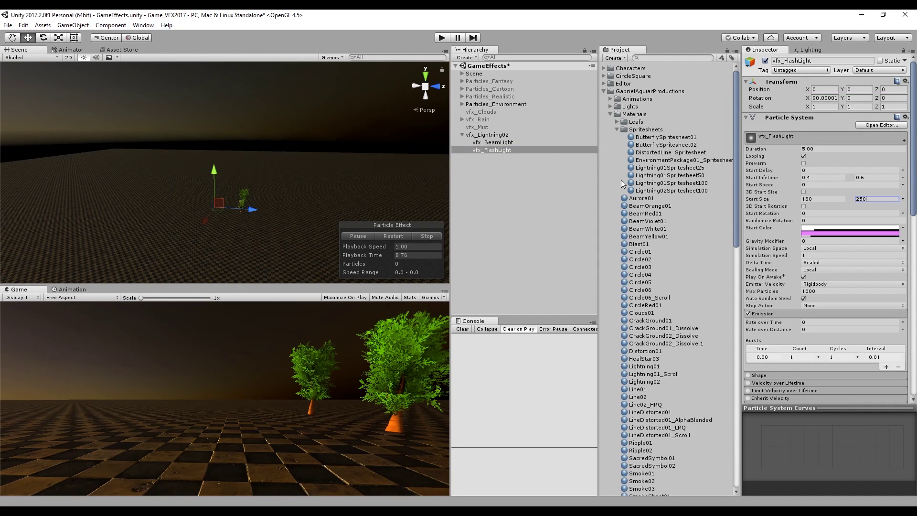
pyautogui.click(807, 199)
pyautogui.write('200')
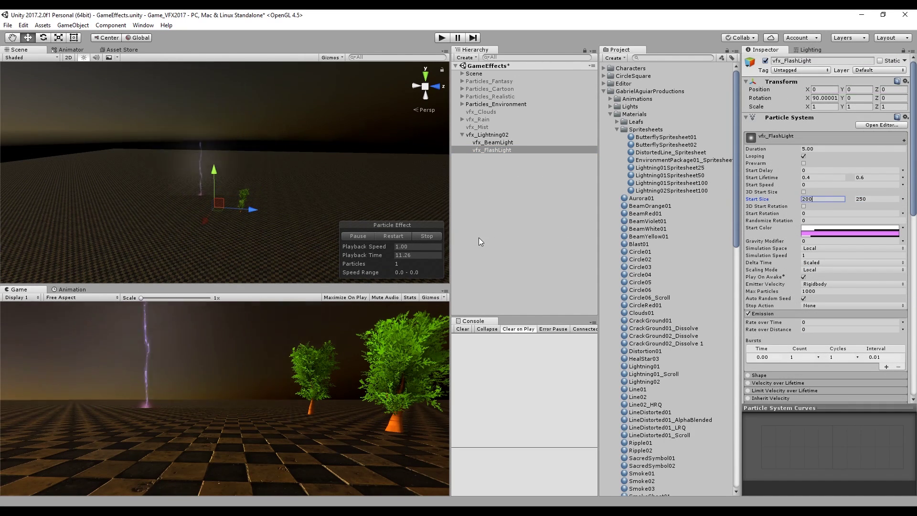
# Adjust the alpha of both vfx_FlashLight start colors, setting the purple one to 37, and replay the flash.
pyautogui.click(850, 229)
pyautogui.click(689, 235)
pyautogui.click(819, 233)
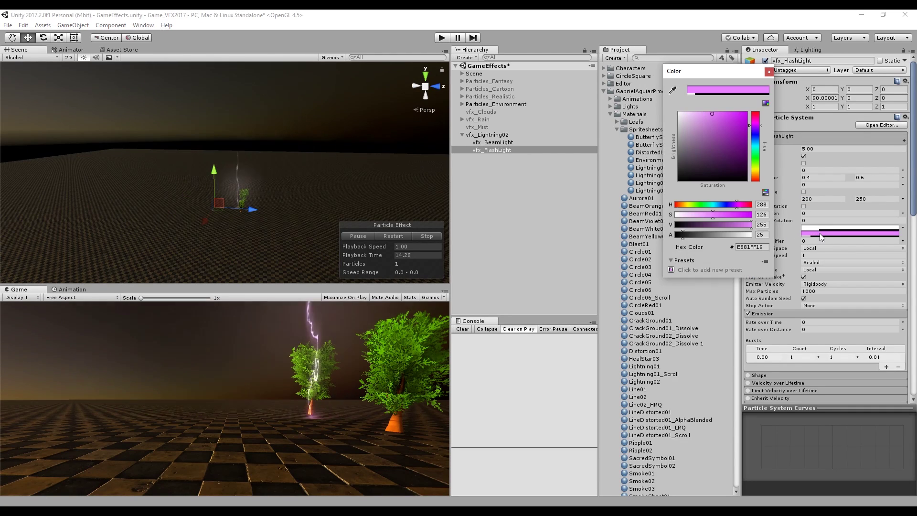
pyautogui.click(687, 235)
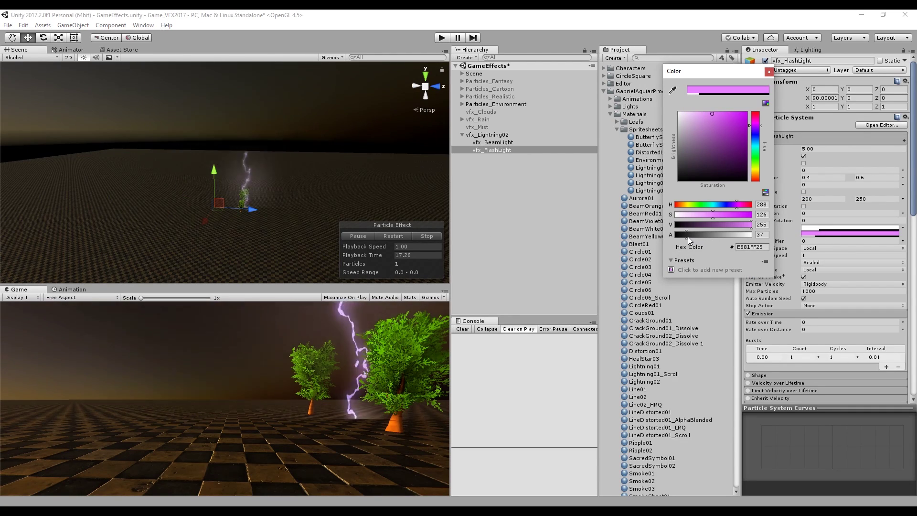
pyautogui.click(423, 236)
pyautogui.click(404, 237)
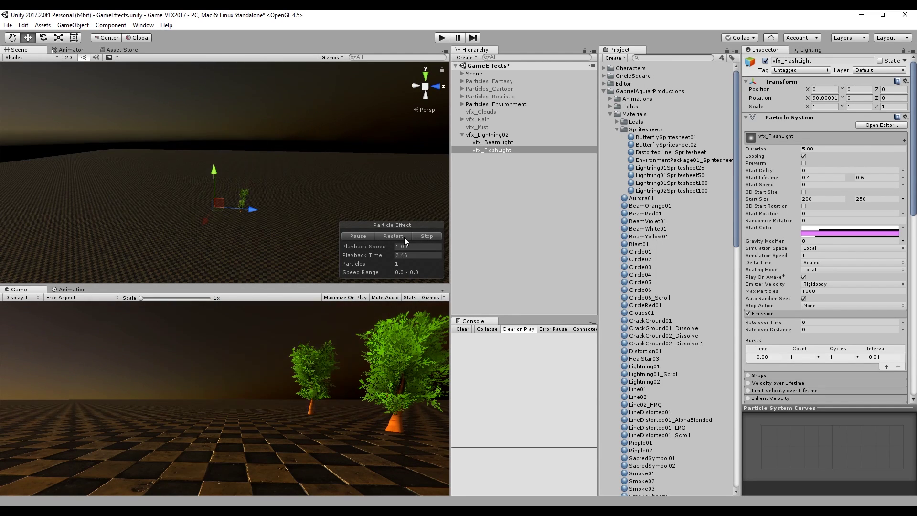